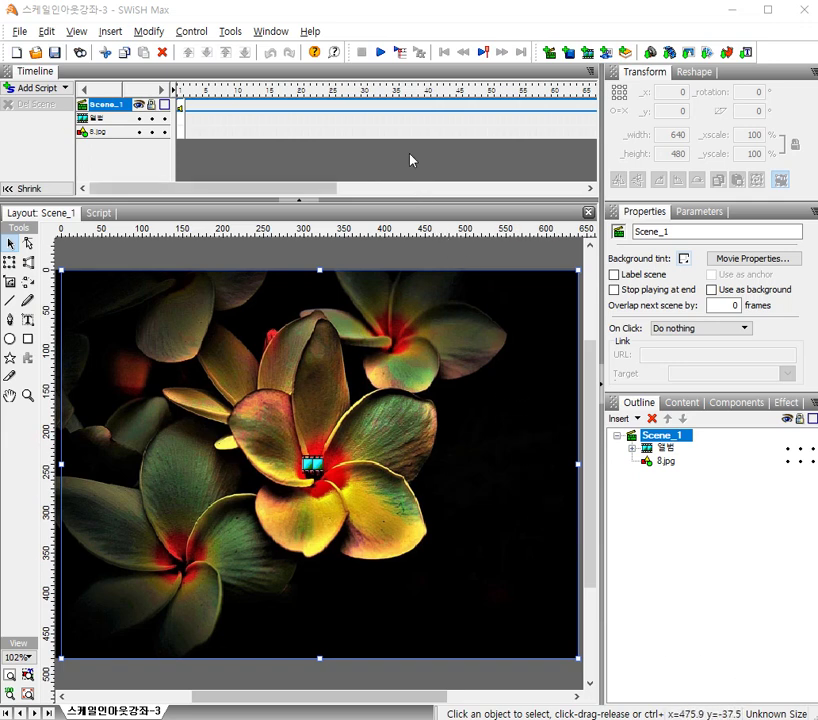
Step: Play the finished sample movie to watch its image transitions, and stop the playback
{"action": "left_click", "coordinate": [382, 55]}
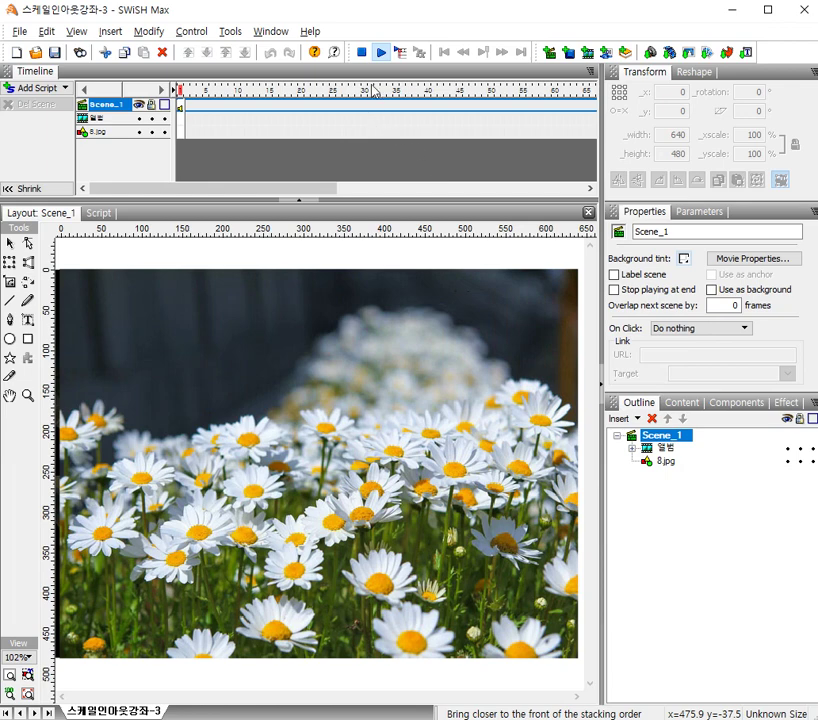
{"action": "left_click", "coordinate": [363, 53]}
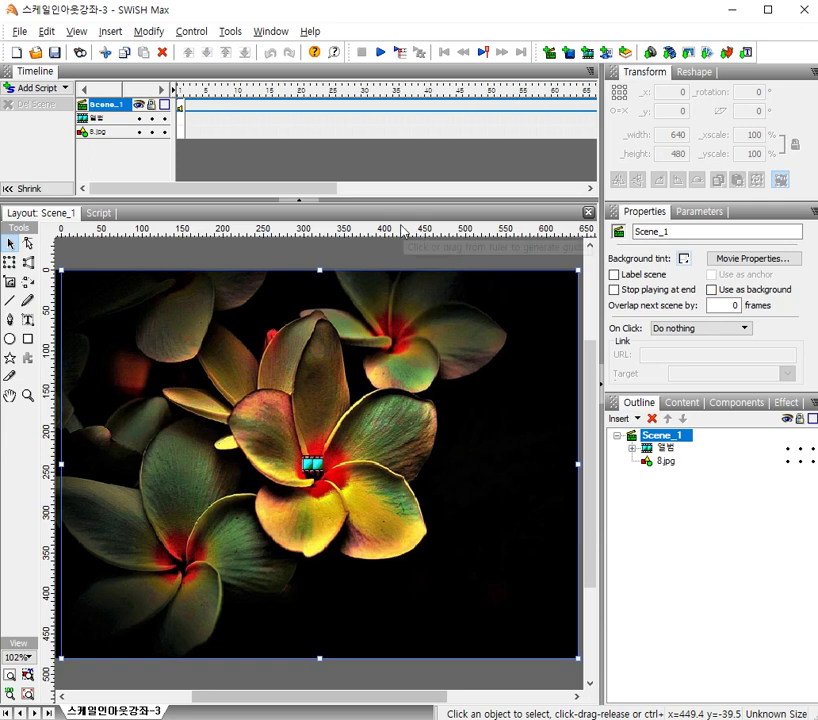
Step: Create a new movie and restore the default panel layout
{"action": "left_click", "coordinate": [15, 52]}
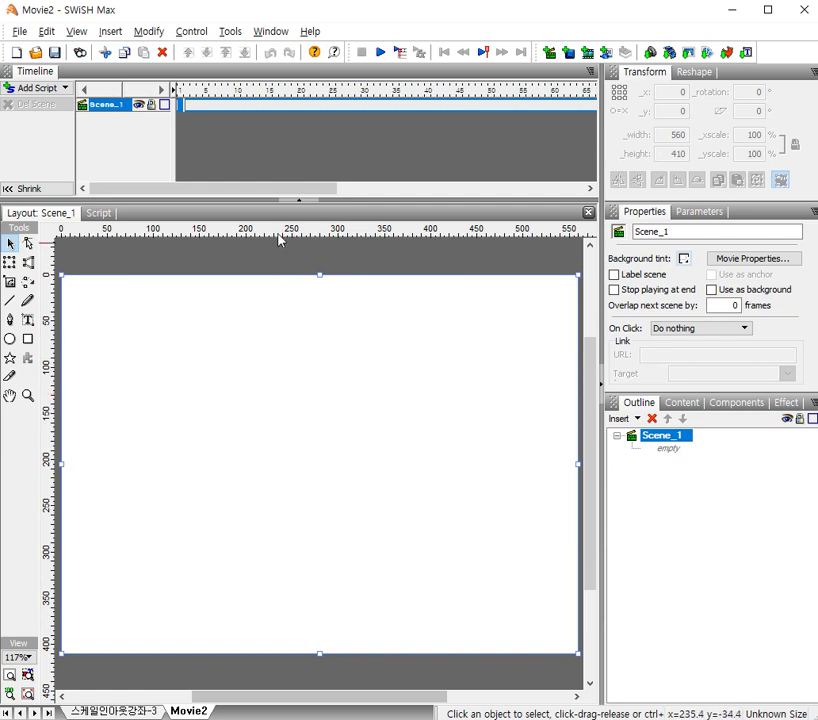
{"action": "left_click", "coordinate": [270, 32]}
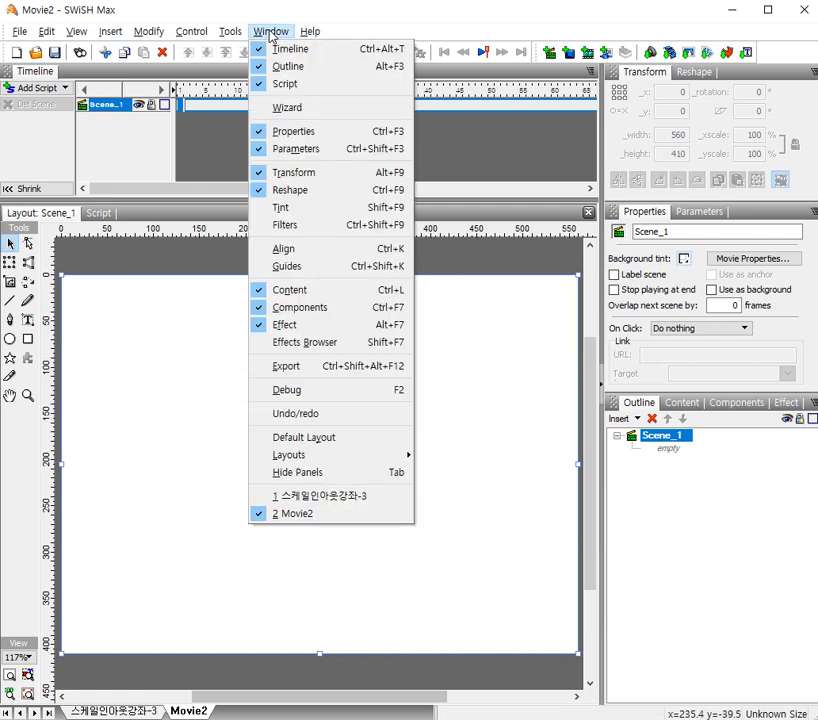
{"action": "left_click", "coordinate": [350, 438]}
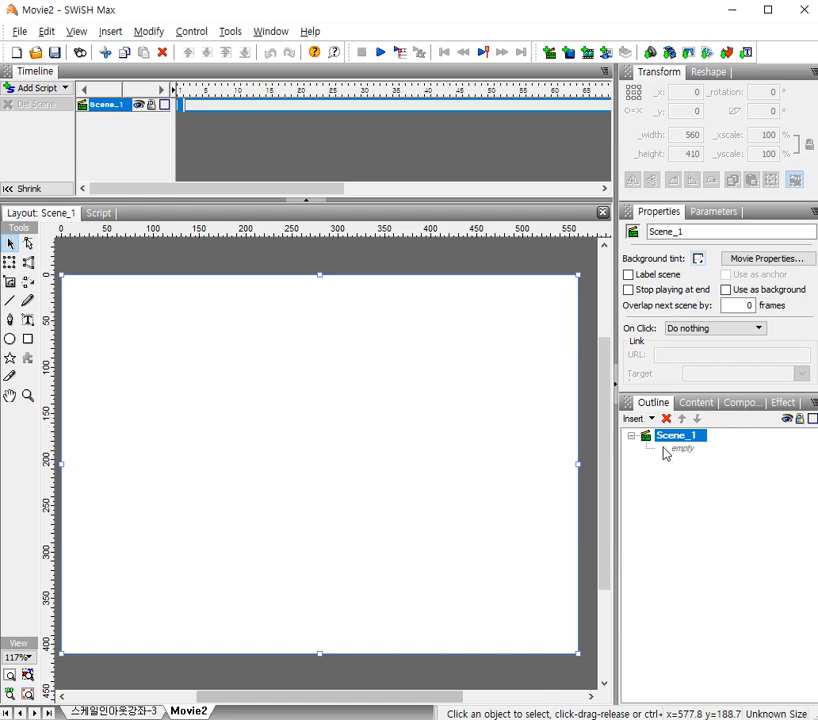
Step: Set the movie size to 640 by 480 pixels and fit the whole stage in the view
{"action": "left_click", "coordinate": [750, 262]}
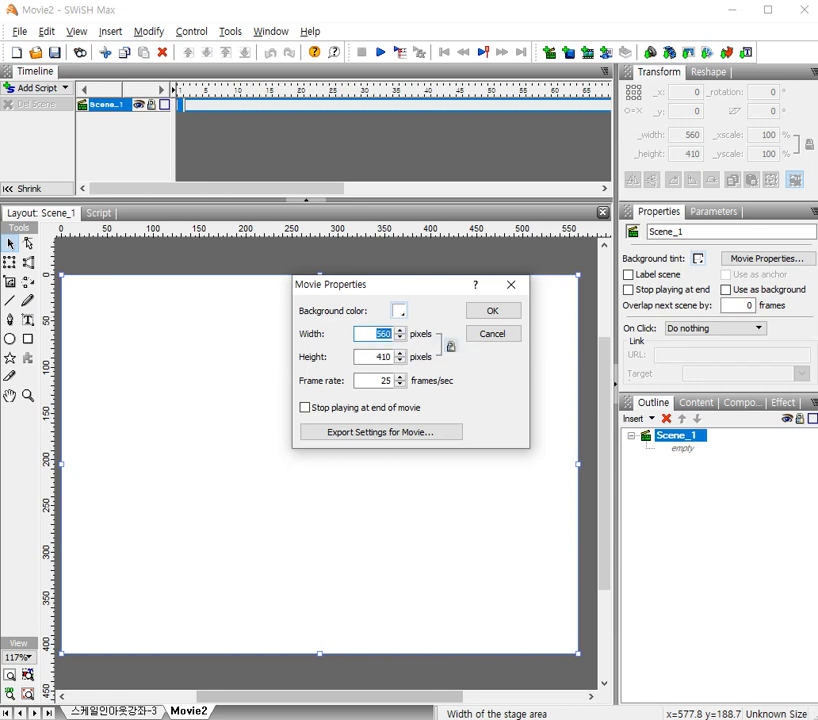
{"action": "type", "text": "6"}
{"action": "double_click", "coordinate": [363, 356]}
{"action": "type", "text": "4"}
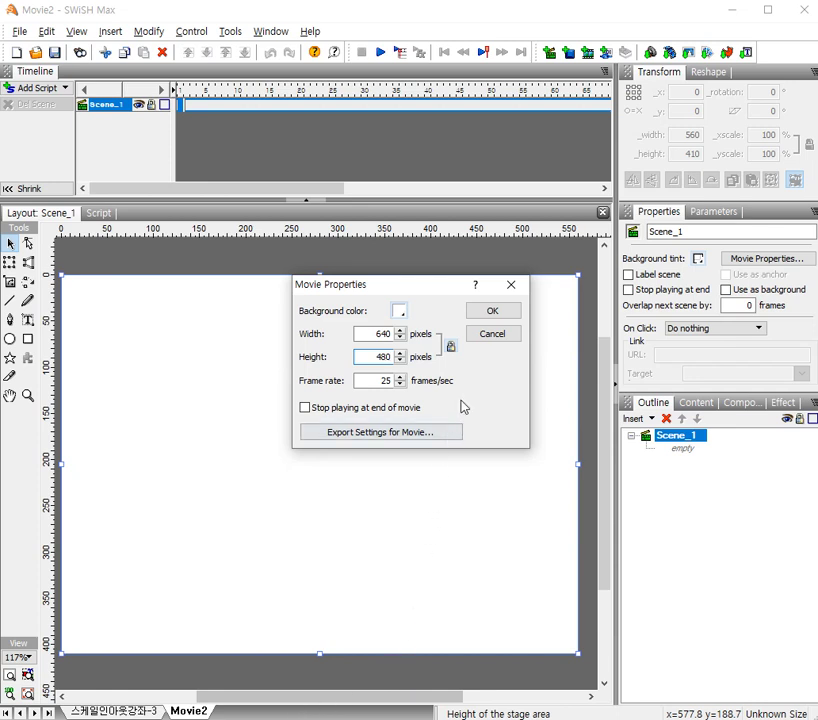
{"action": "left_click", "coordinate": [485, 311]}
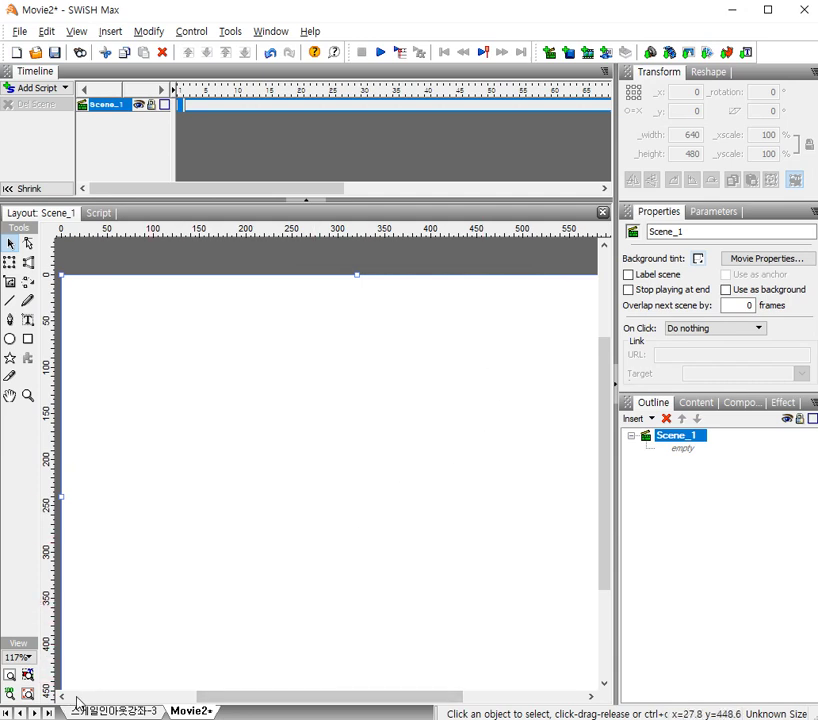
{"action": "left_click", "coordinate": [10, 677]}
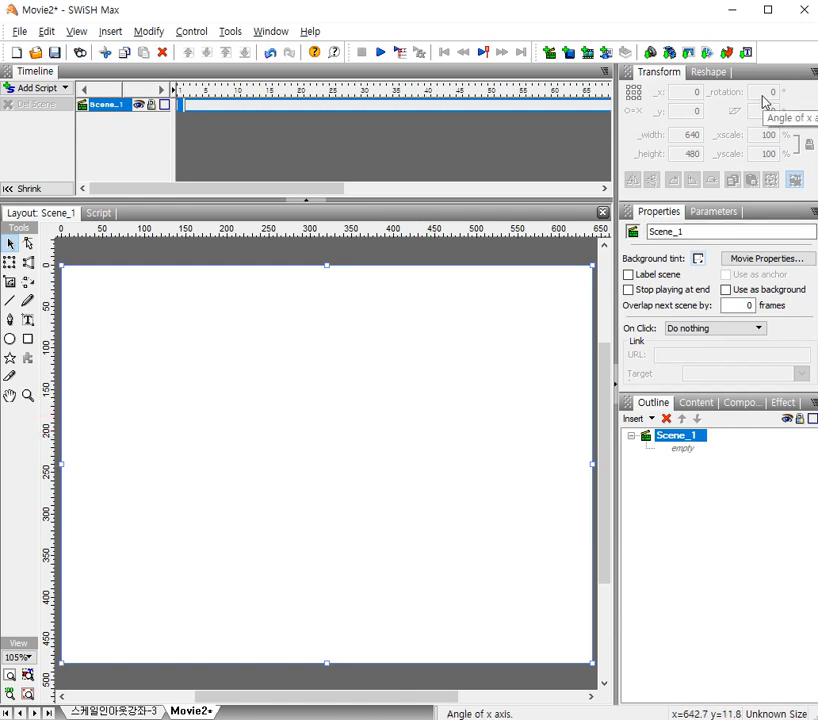
Step: Import images 1.jpg through 8.jpg from the desktop folder 로링버튼이미지, accepting the JPEG recompression for each
{"action": "left_click", "coordinate": [688, 56]}
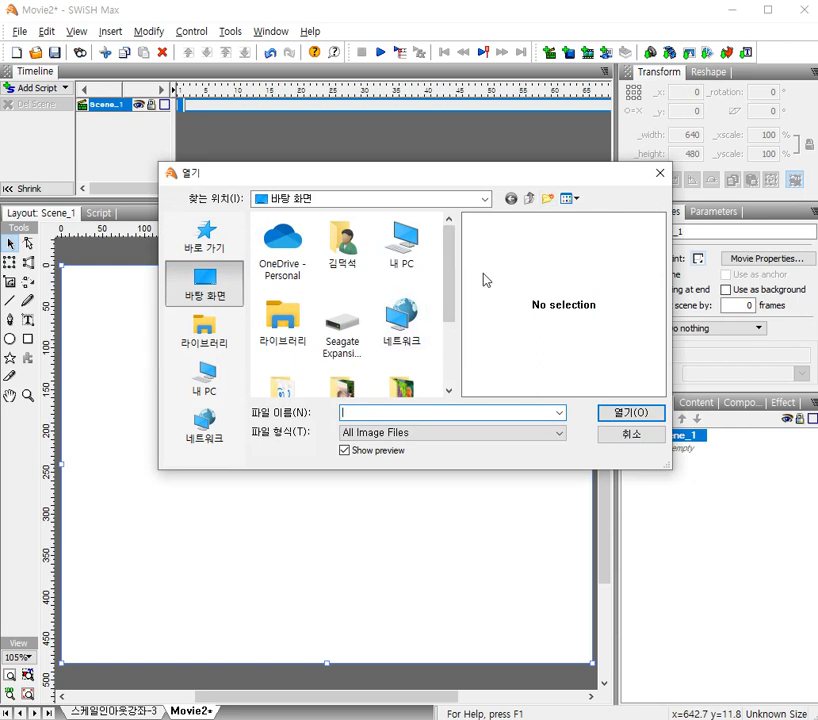
{"action": "left_click_drag", "start_coordinate": [447, 283], "coordinate": [447, 340]}
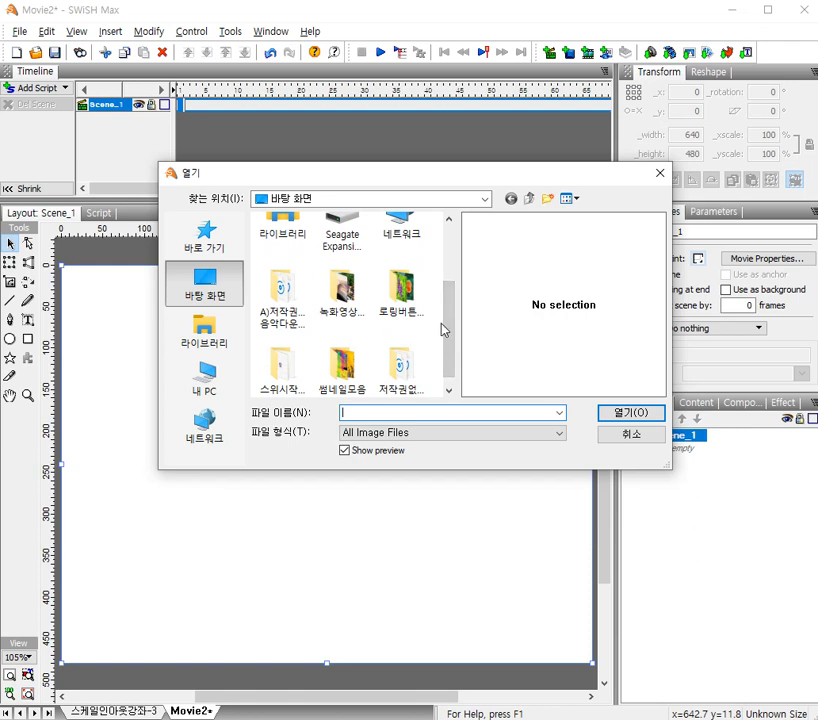
{"action": "double_click", "coordinate": [405, 291]}
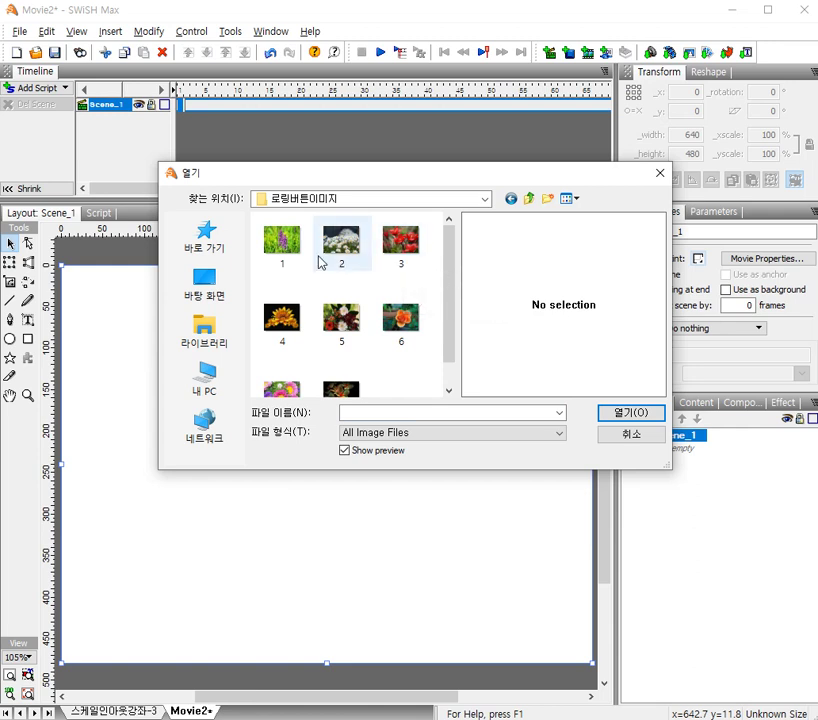
{"action": "left_click", "coordinate": [284, 245]}
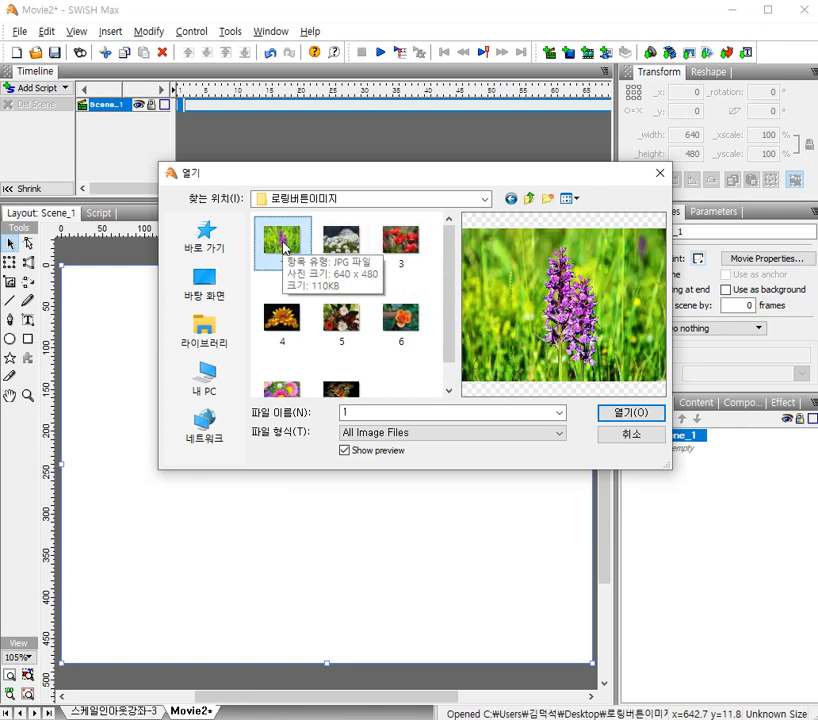
{"action": "left_click_drag", "start_coordinate": [450, 300], "coordinate": [455, 358]}
{"action": "left_click", "coordinate": [356, 375], "text": "shift"}
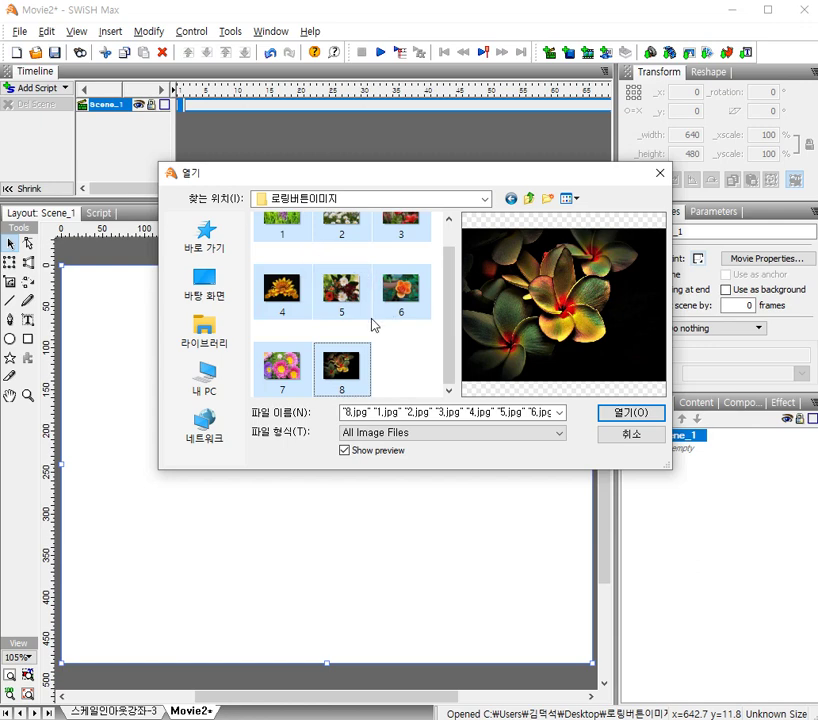
{"action": "left_click", "coordinate": [620, 411]}
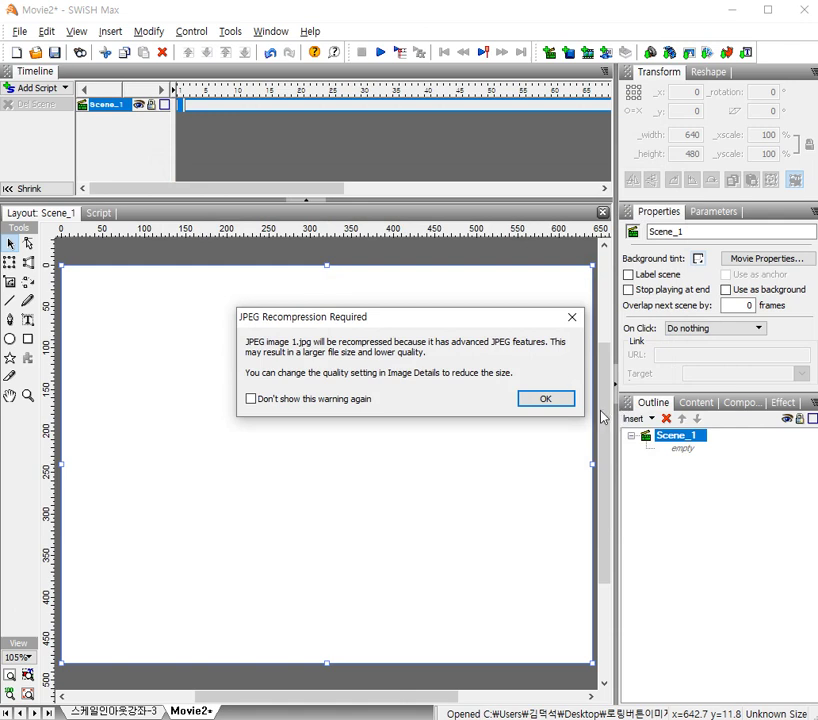
{"action": "left_click", "coordinate": [546, 400]}
{"action": "left_click", "coordinate": [546, 400]}
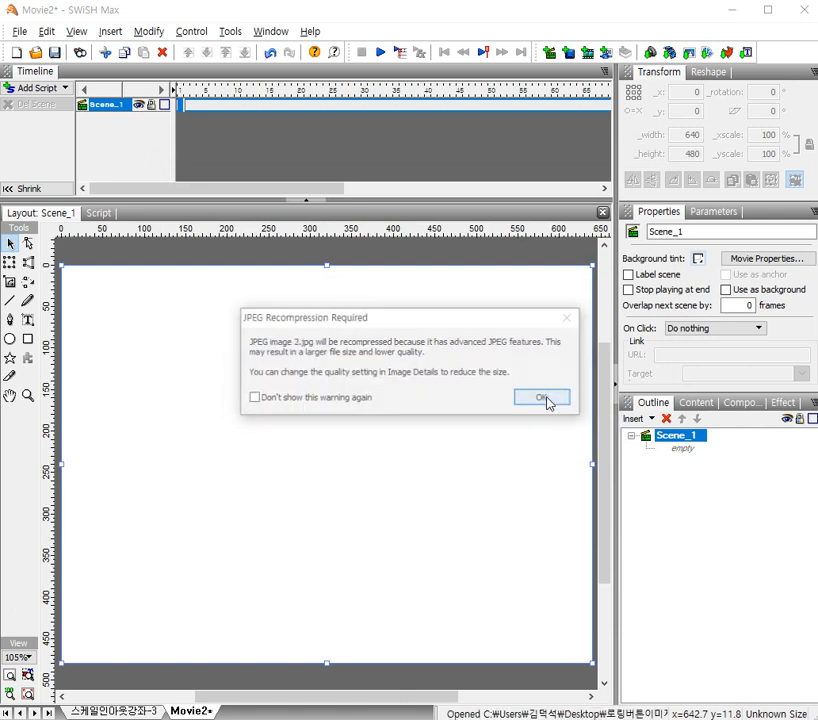
{"action": "left_click", "coordinate": [546, 400]}
{"action": "left_click", "coordinate": [546, 400]}
{"action": "left_click", "coordinate": [546, 400]}
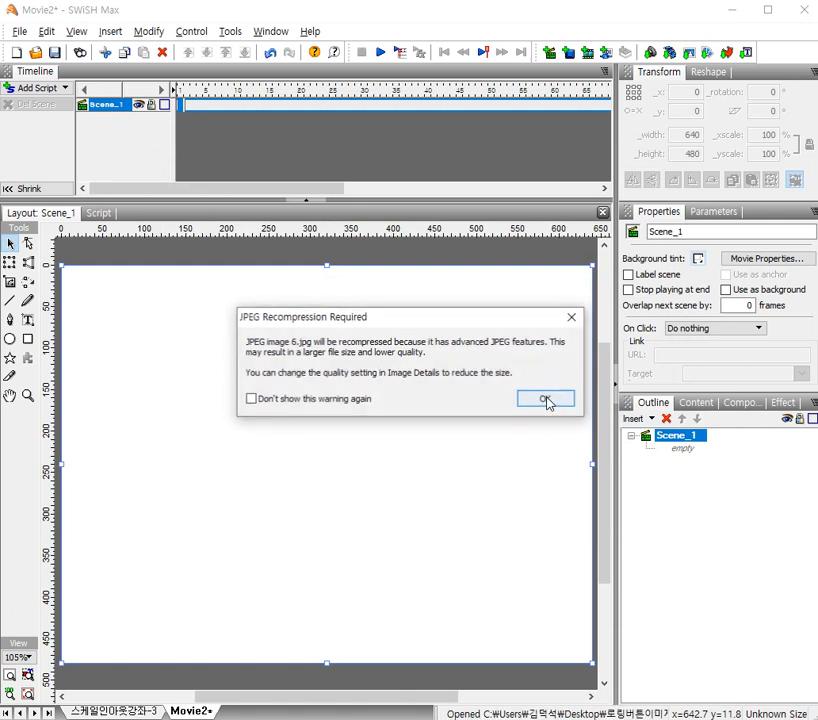
{"action": "left_click", "coordinate": [547, 401]}
{"action": "left_click", "coordinate": [548, 402]}
{"action": "left_click", "coordinate": [546, 399]}
{"action": "left_click", "coordinate": [546, 398]}
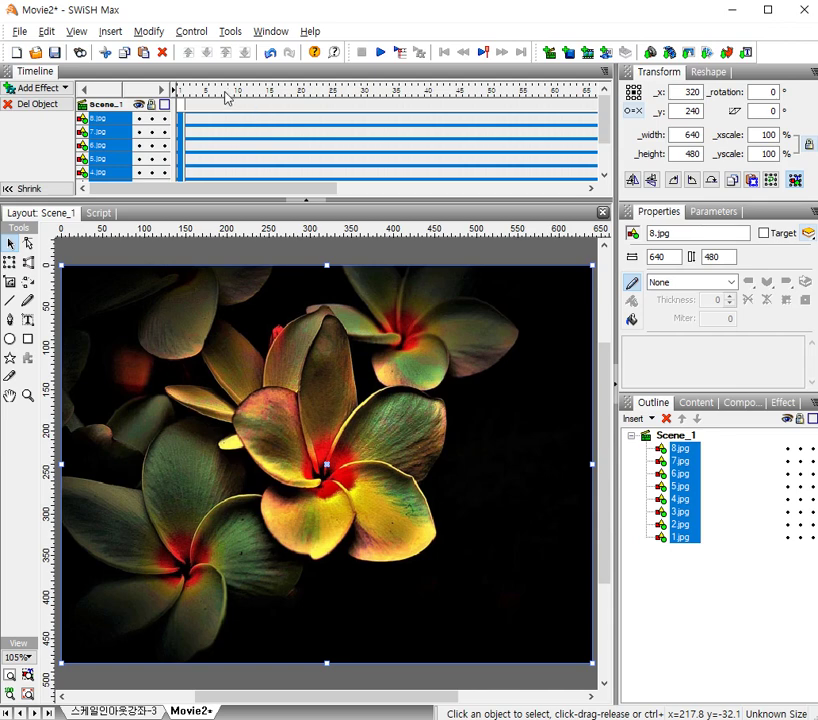
Step: Break the eight selected images into pieces using a Regular Grid with 200 columns and 0 rows
{"action": "left_click", "coordinate": [149, 33]}
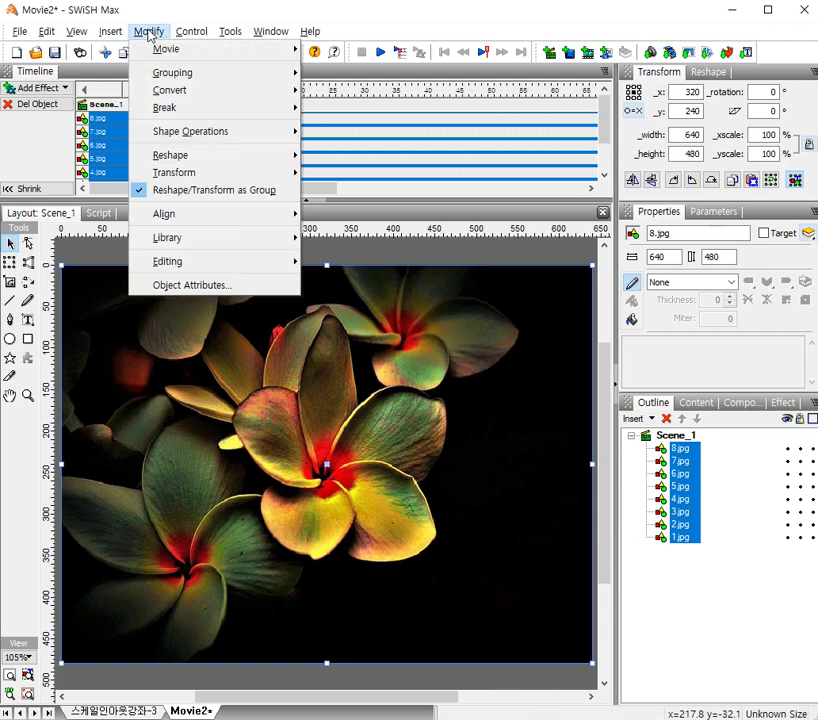
{"action": "mouse_move", "coordinate": [176, 110]}
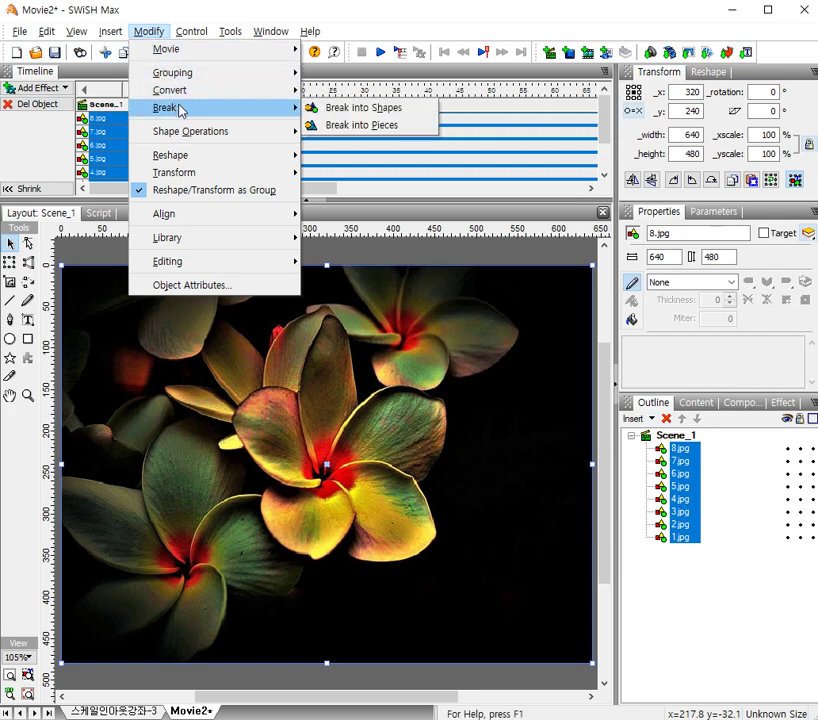
{"action": "left_click", "coordinate": [355, 133]}
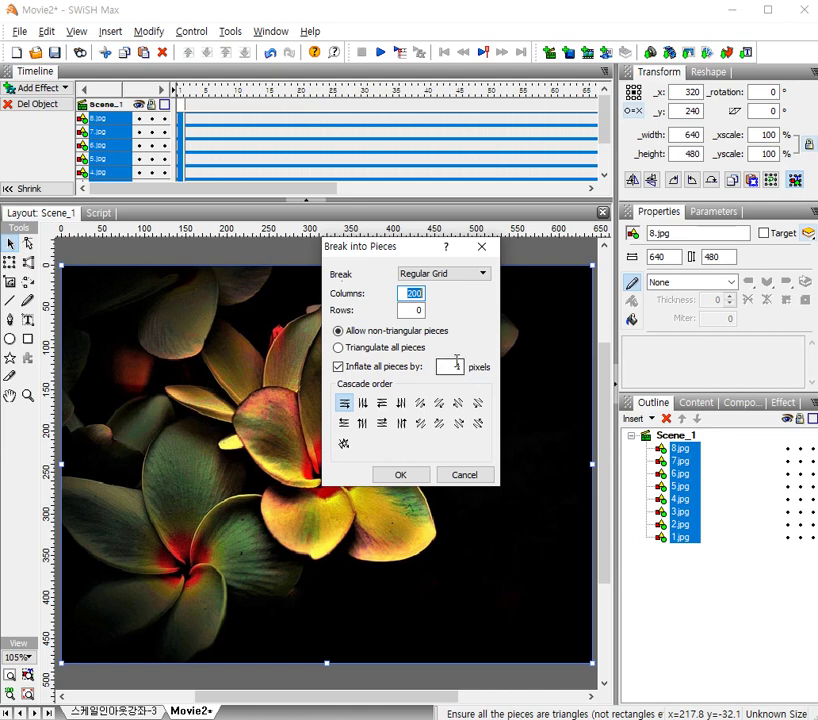
{"action": "left_click", "coordinate": [396, 477]}
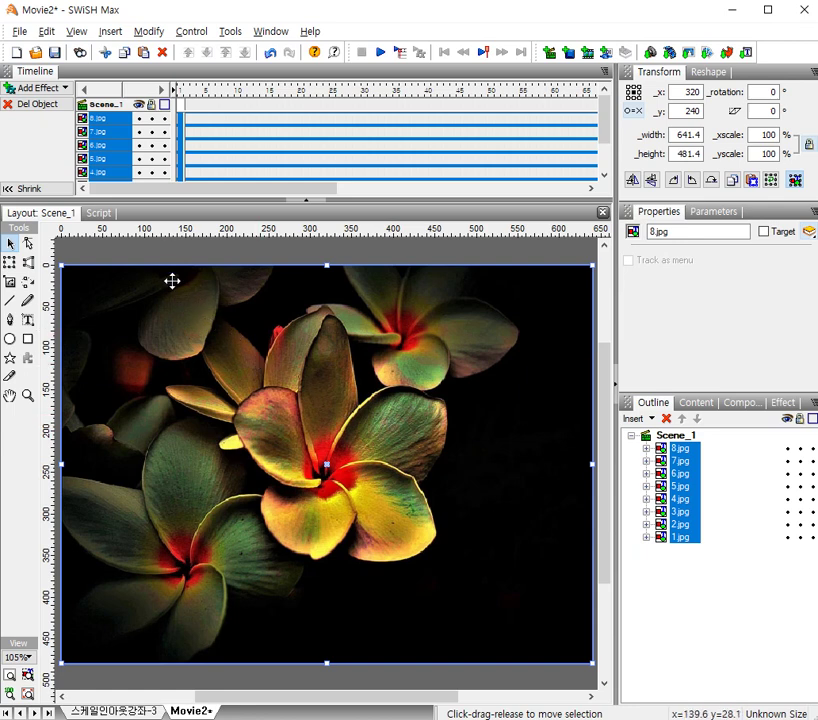
Step: Add the Scale in effect from the appear-into-position group to 8.jpg, starting at frame 1
{"action": "left_click", "coordinate": [118, 120]}
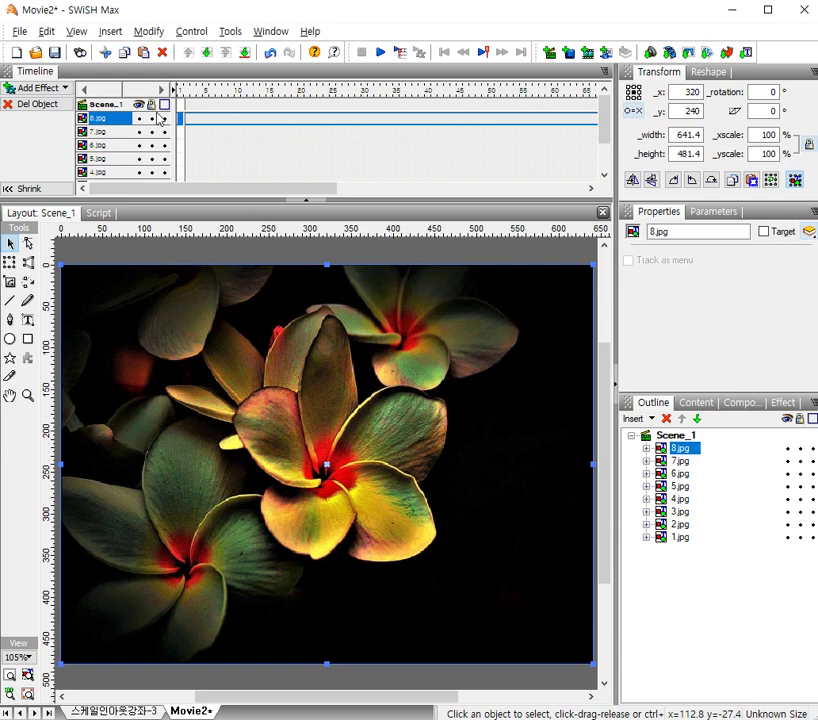
{"action": "left_click", "coordinate": [68, 90]}
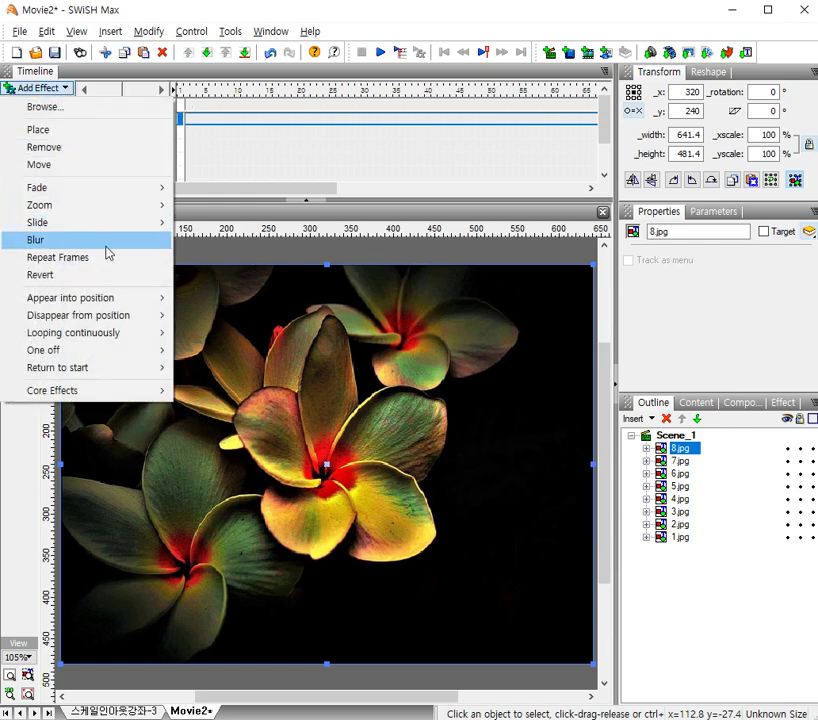
{"action": "mouse_move", "coordinate": [125, 303]}
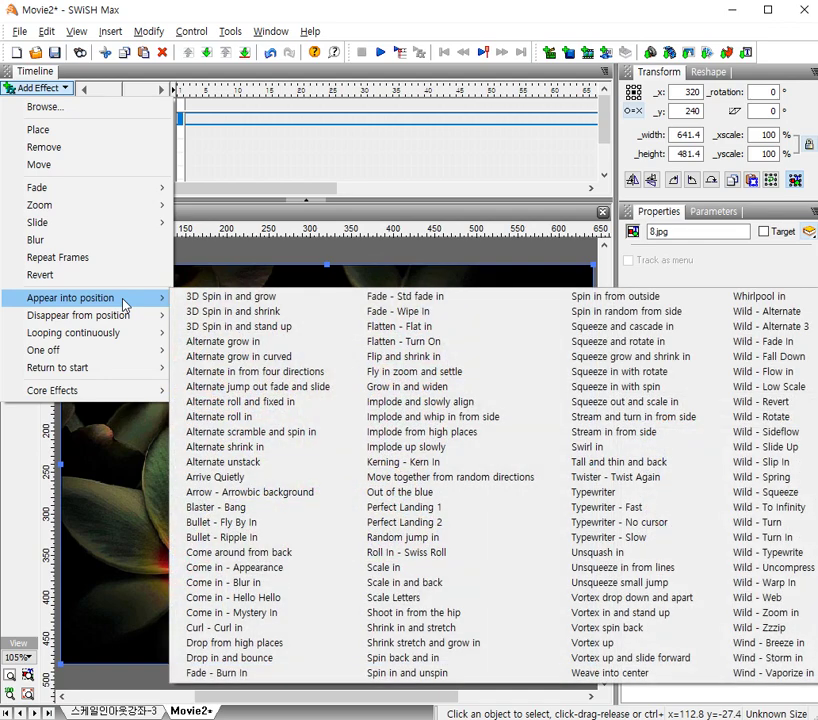
{"action": "left_click", "coordinate": [421, 568]}
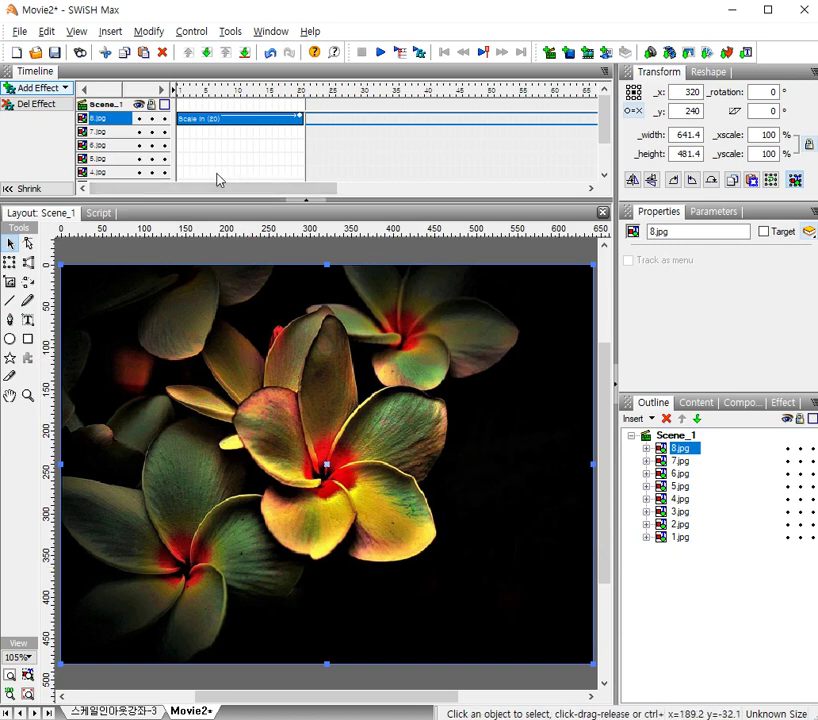
Step: Set the duration of the Scale in effect on 8.jpg to 100 frames
{"action": "left_click", "coordinate": [243, 124]}
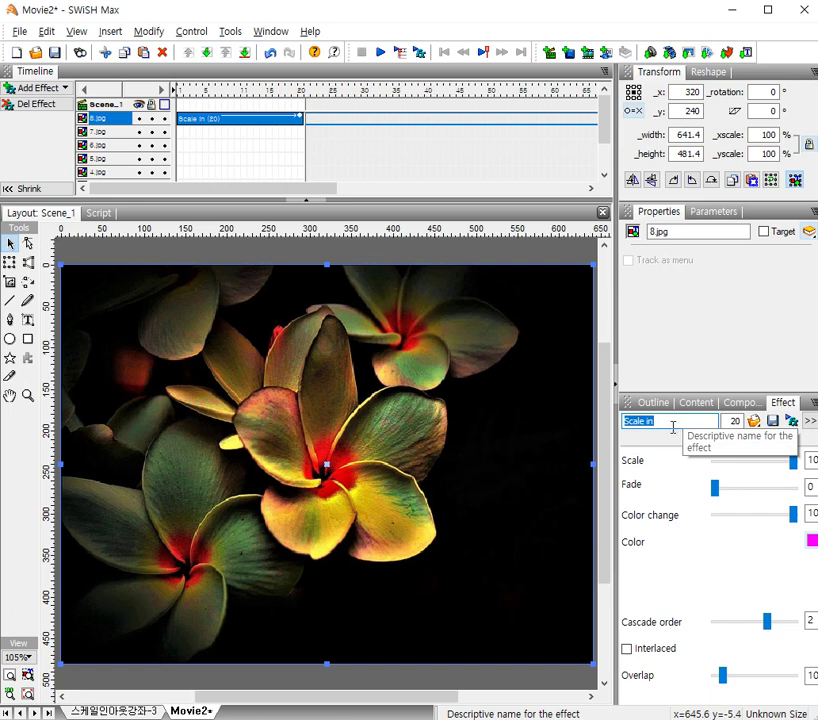
{"action": "left_click", "coordinate": [730, 421]}
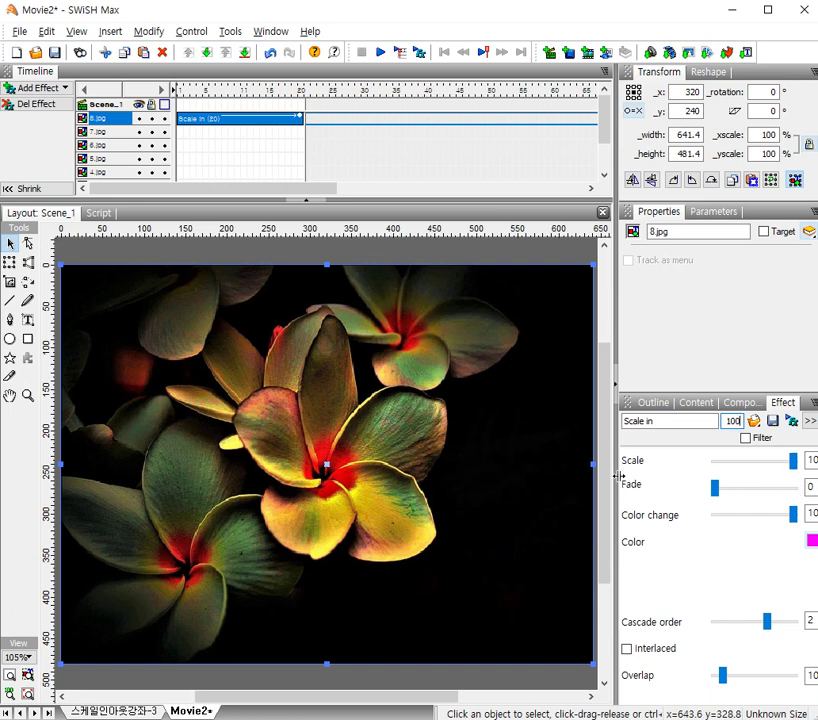
{"action": "left_click_drag", "start_coordinate": [615, 478], "coordinate": [604, 480]}
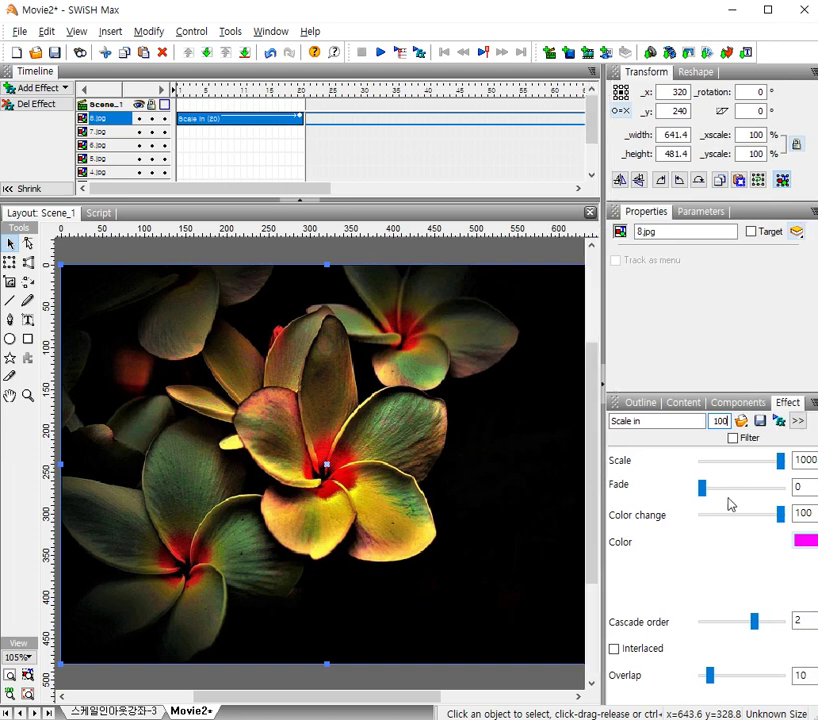
Step: Set the Scale in effect's Scale to 0, Fade to 100, Cascade order to 3 and Overlap to 60
{"action": "left_click", "coordinate": [802, 459]}
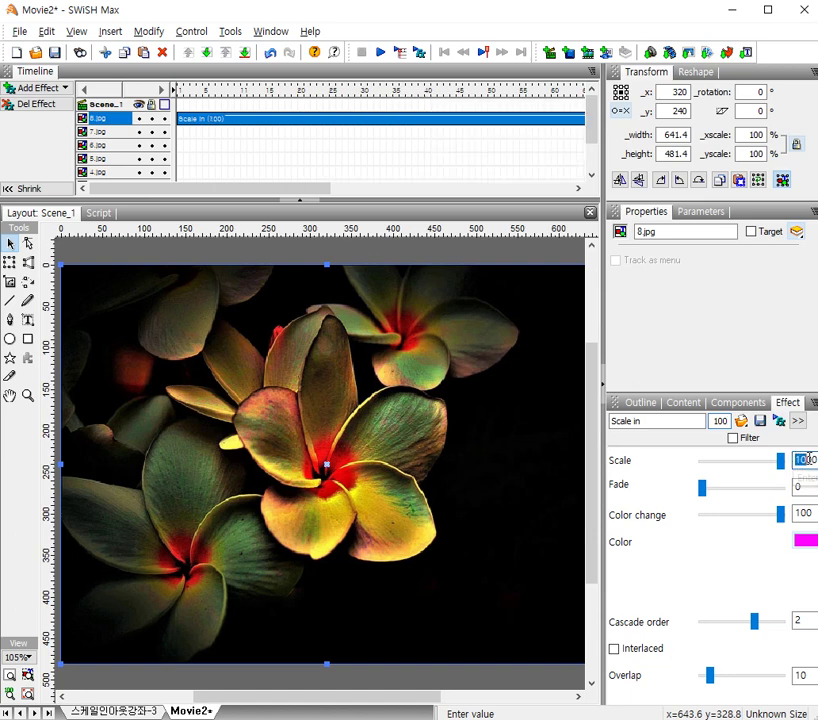
{"action": "type", "text": "1000"}
{"action": "key", "text": "Return"}
{"action": "type", "text": "0"}
{"action": "left_click", "coordinate": [810, 487]}
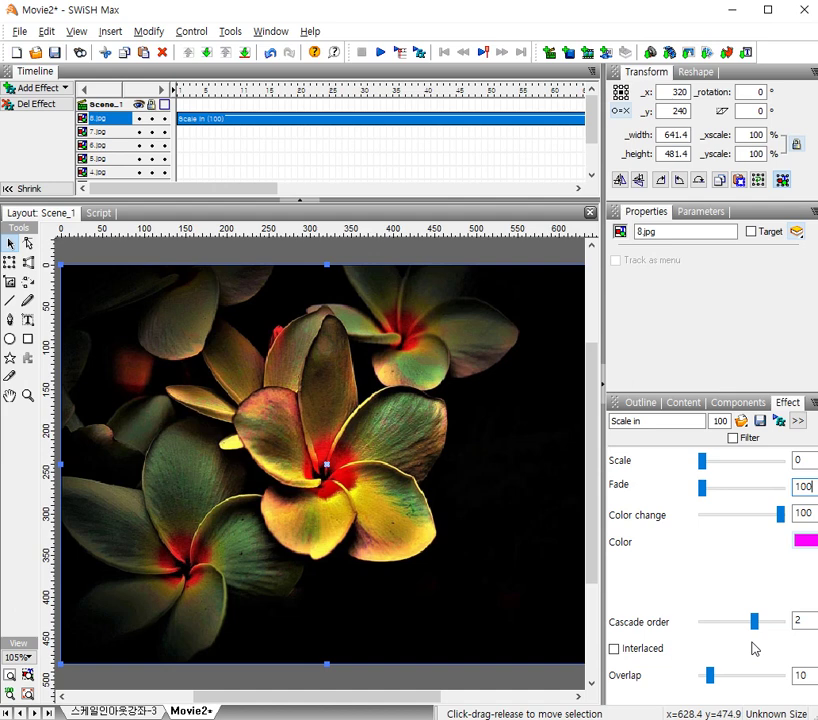
{"action": "left_click", "coordinate": [797, 621]}
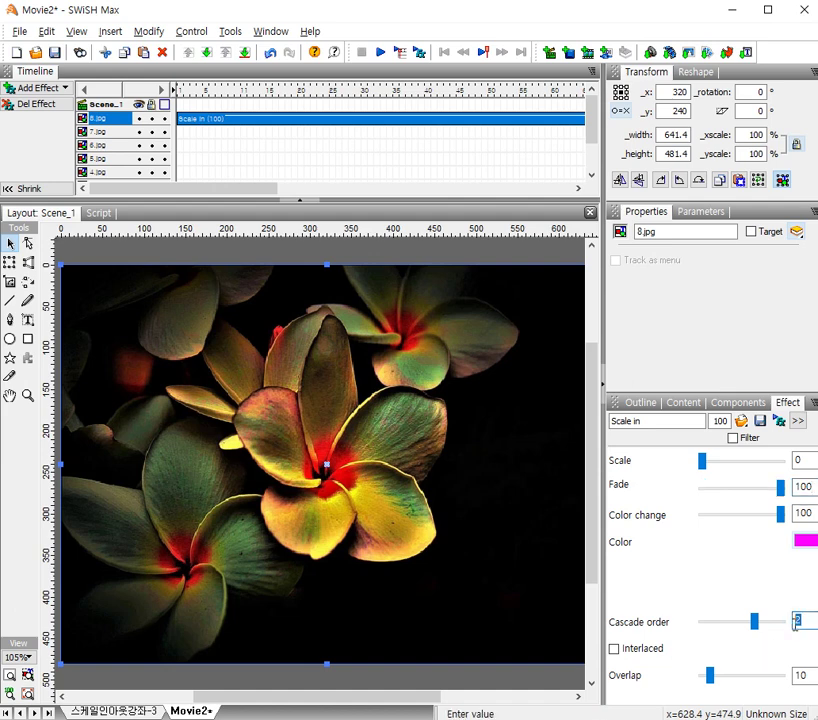
{"action": "type", "text": "3"}
{"action": "left_click", "coordinate": [812, 675]}
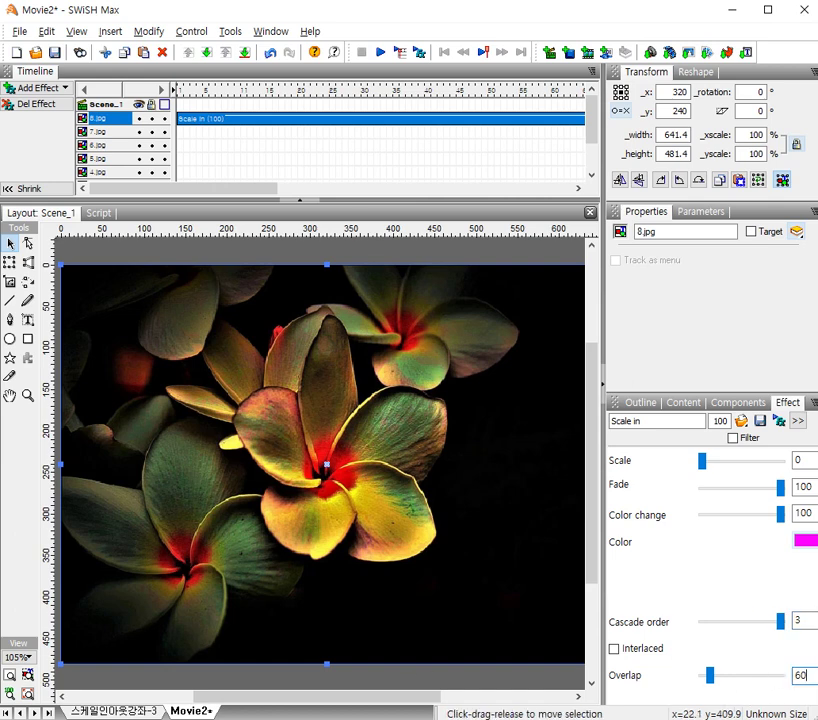
{"action": "key", "text": "Return"}
Step: Preview the Scale in effect on 8.jpg and stop the playback
{"action": "left_click", "coordinate": [418, 53]}
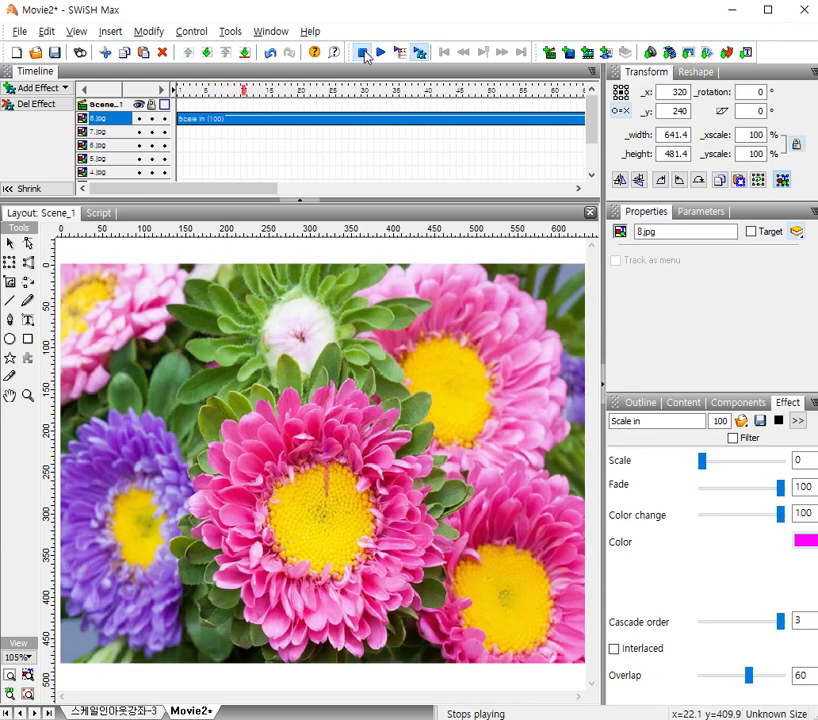
{"action": "left_click", "coordinate": [364, 53]}
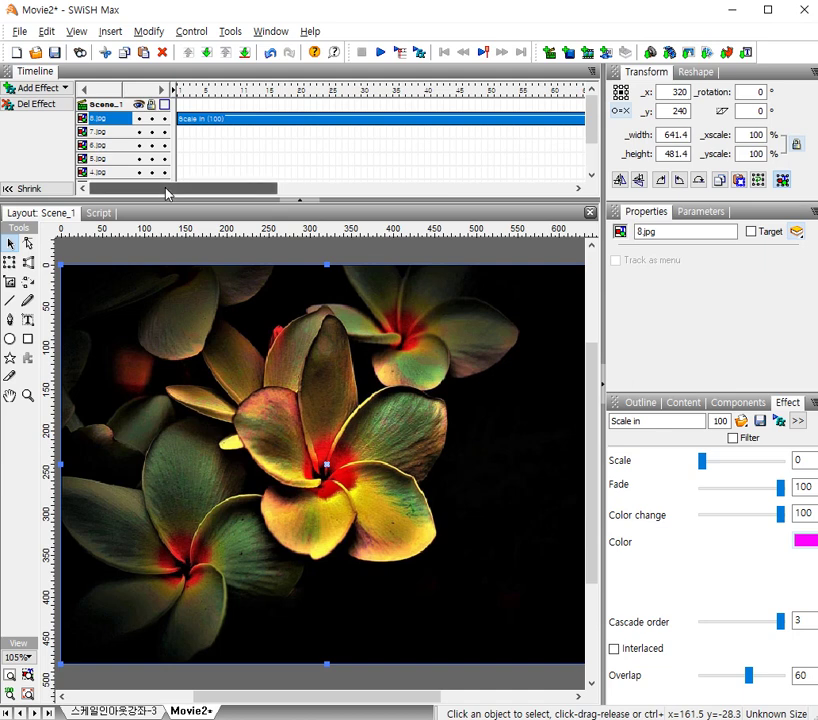
Step: Add the Scale out effect from the disappear-from-position group to 8.jpg at frame 201, lasting 100 frames
{"action": "left_click_drag", "start_coordinate": [167, 193], "coordinate": [456, 184]}
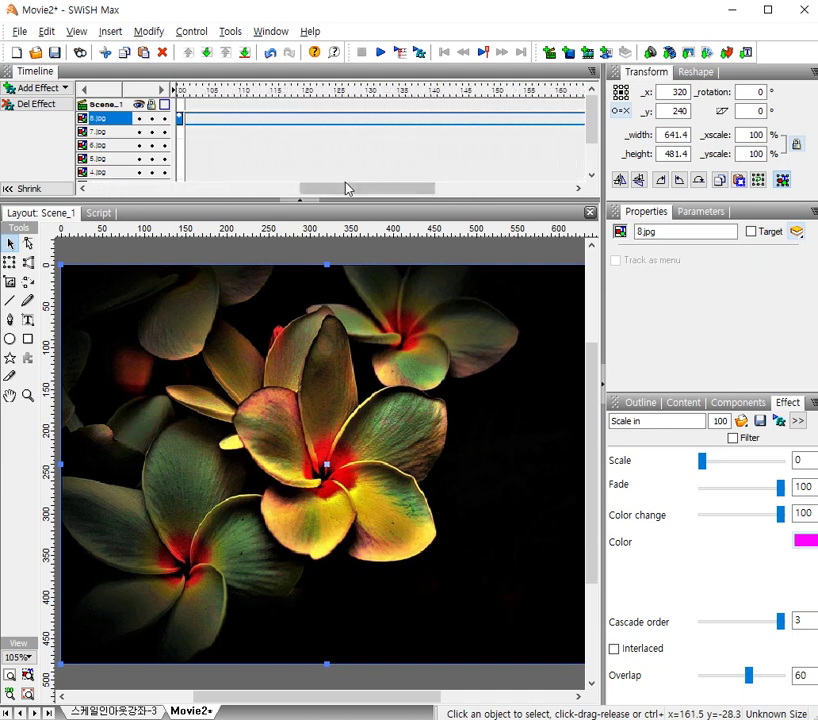
{"action": "left_click_drag", "start_coordinate": [347, 189], "coordinate": [491, 185]}
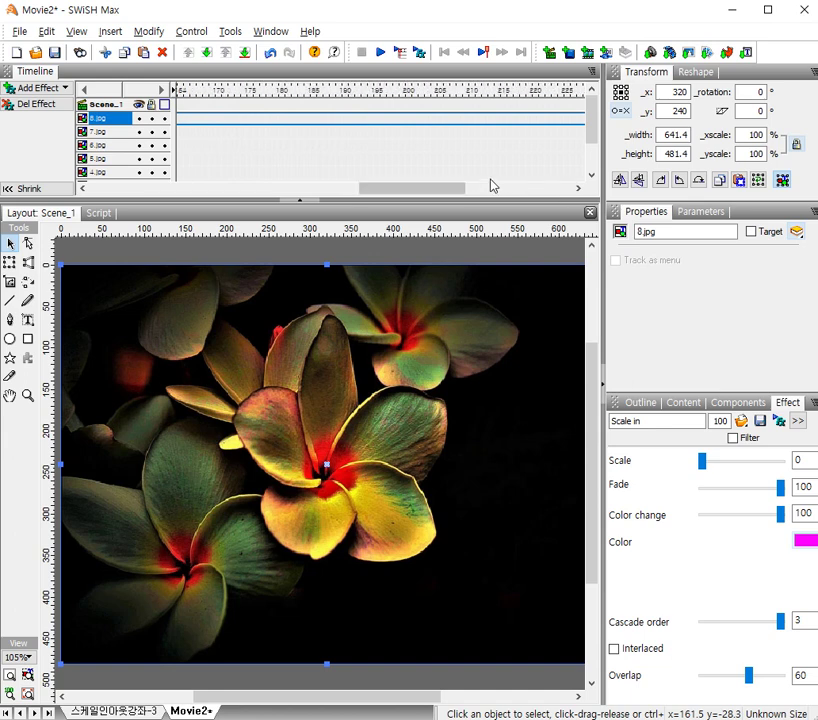
{"action": "left_click", "coordinate": [415, 120]}
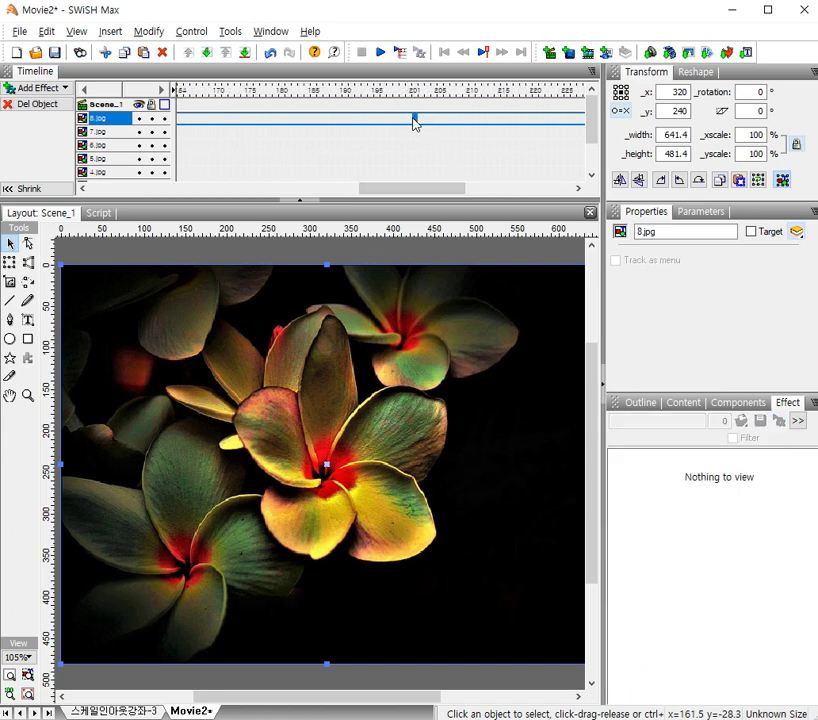
{"action": "right_click", "coordinate": [415, 122]}
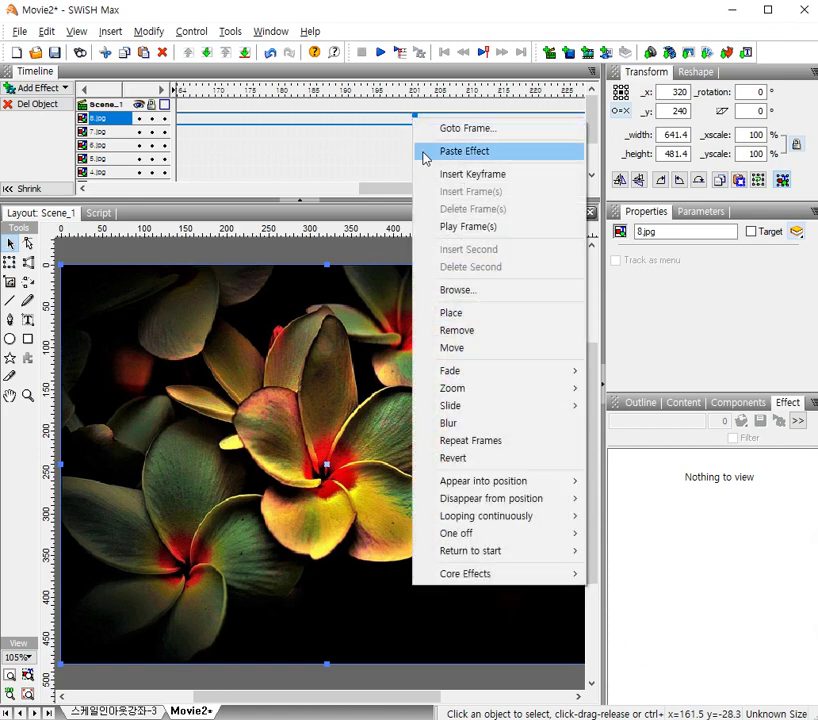
{"action": "mouse_move", "coordinate": [503, 505]}
{"action": "mouse_move", "coordinate": [497, 484]}
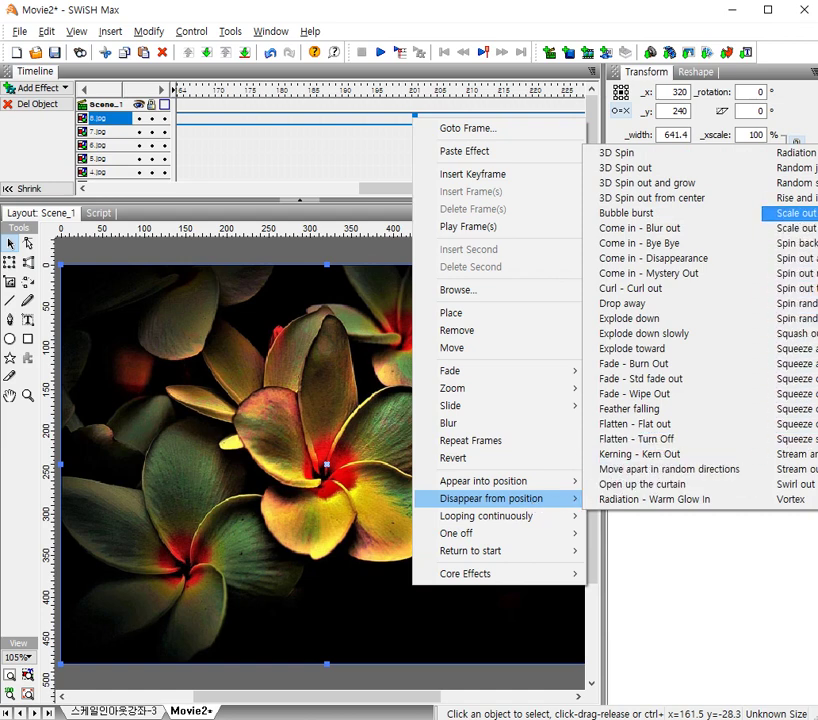
{"action": "left_click", "coordinate": [795, 213]}
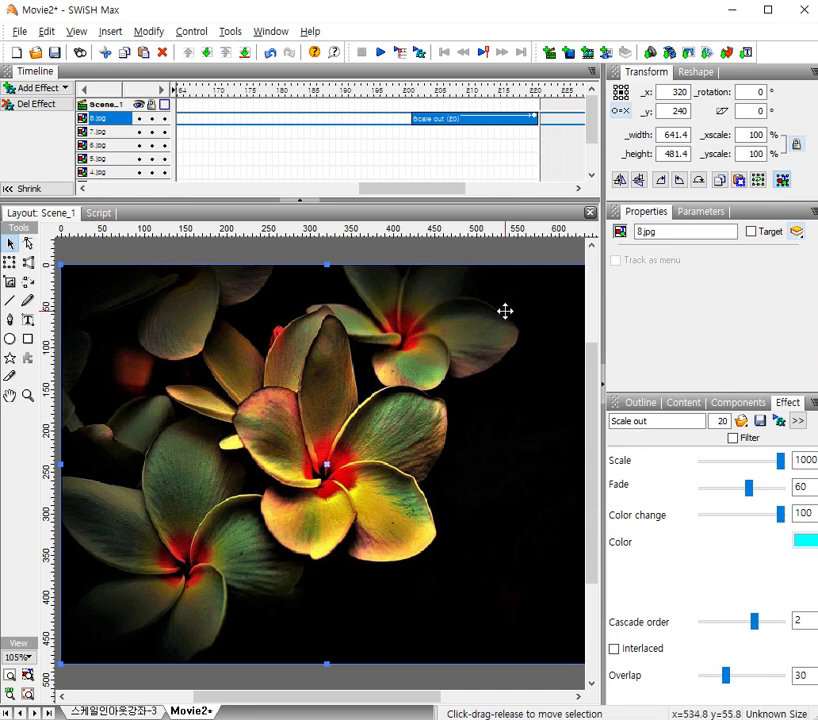
{"action": "double_click", "coordinate": [718, 420]}
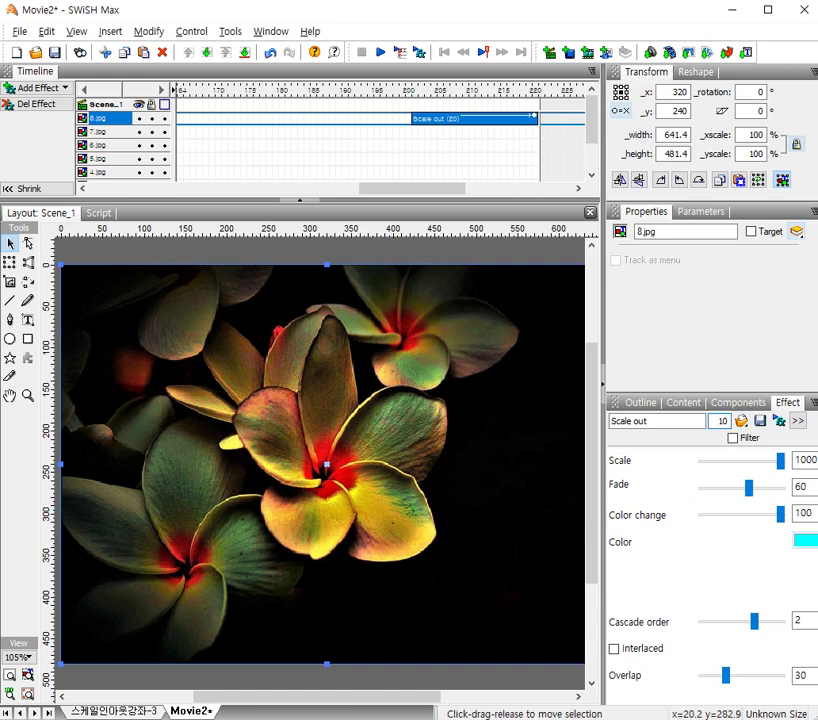
{"action": "key", "text": "Return"}
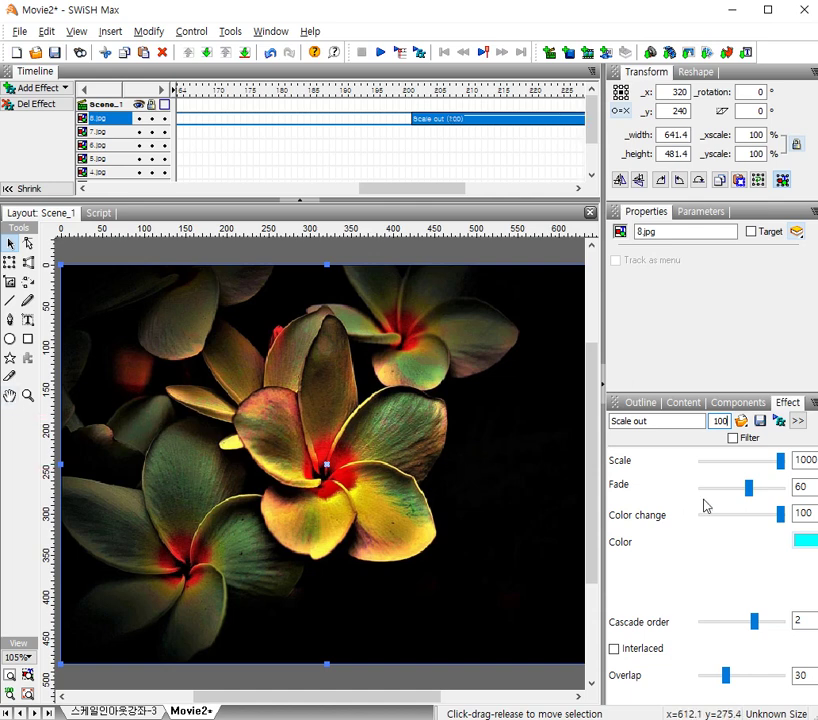
Step: Set the Scale out effect's Scale to 0, Fade to 100 and Overlap to 60, and preview the movie briefly
{"action": "double_click", "coordinate": [800, 460]}
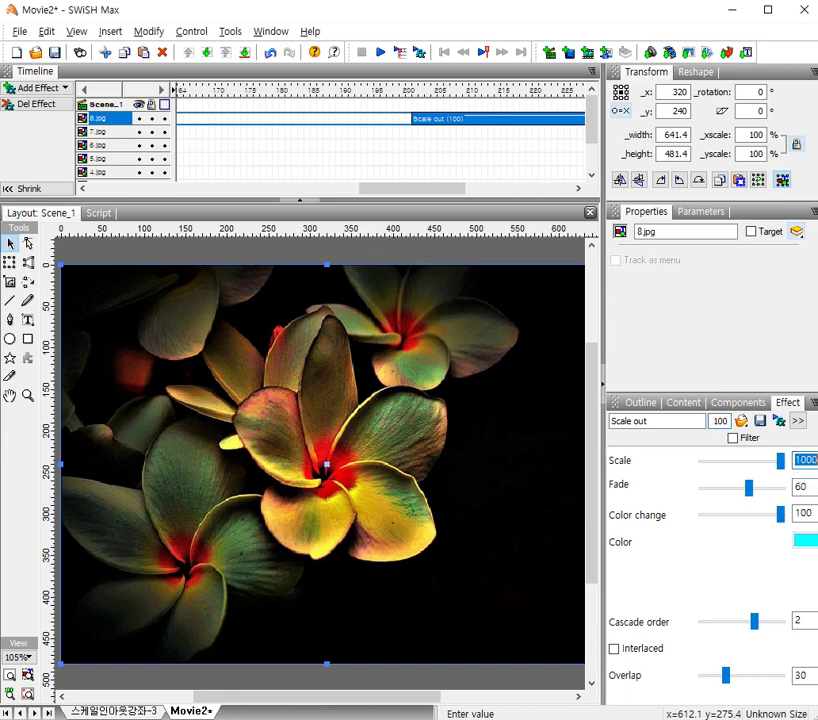
{"action": "type", "text": "0"}
{"action": "double_click", "coordinate": [802, 487]}
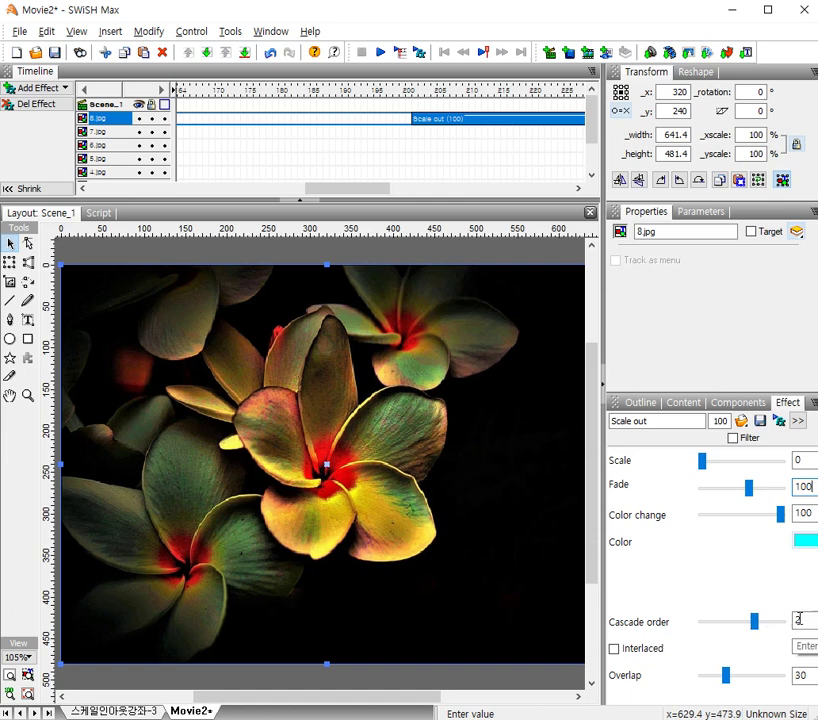
{"action": "left_click", "coordinate": [810, 676]}
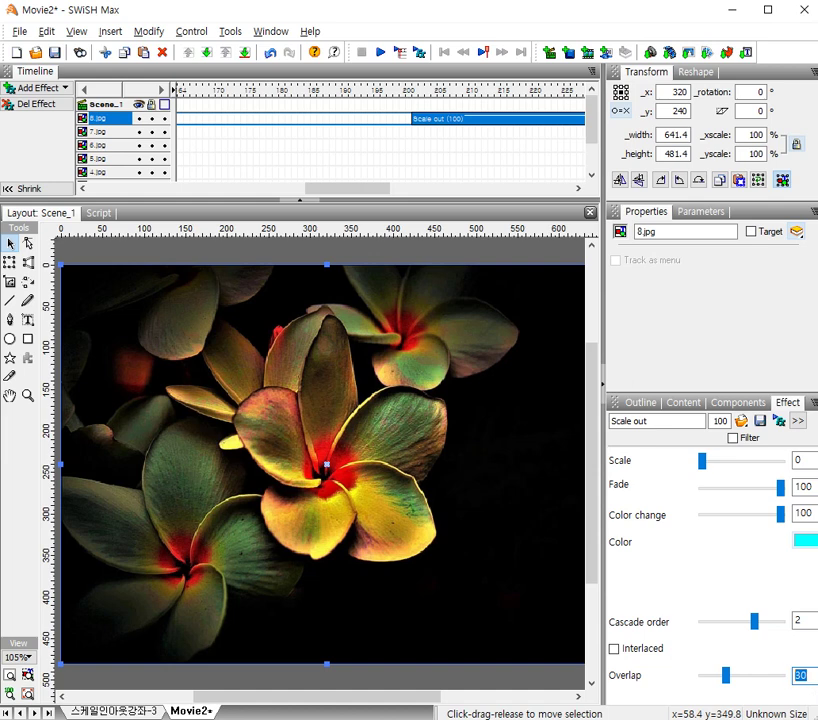
{"action": "key", "text": "Return"}
{"action": "left_click", "coordinate": [380, 58]}
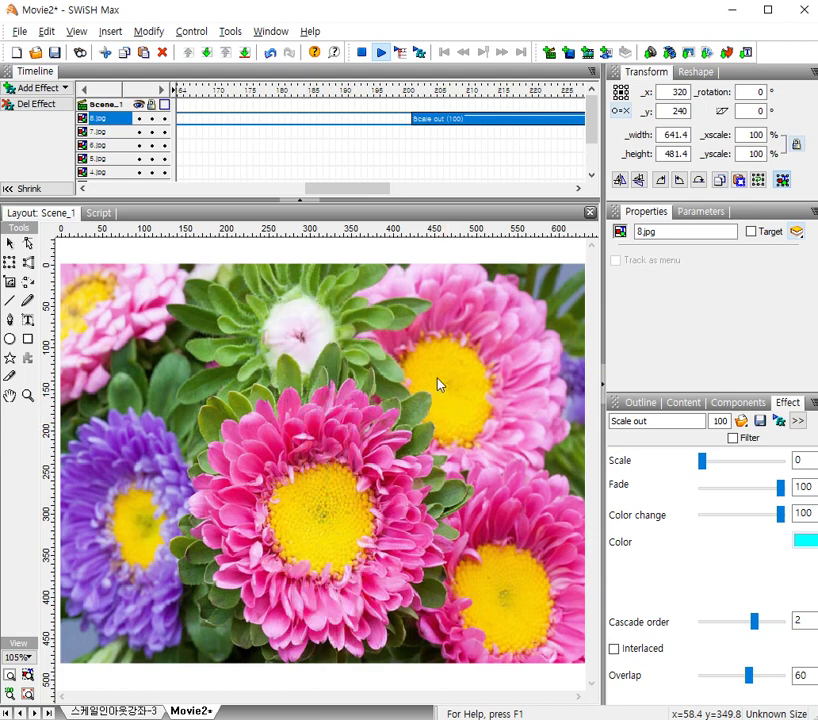
{"action": "left_click", "coordinate": [361, 53]}
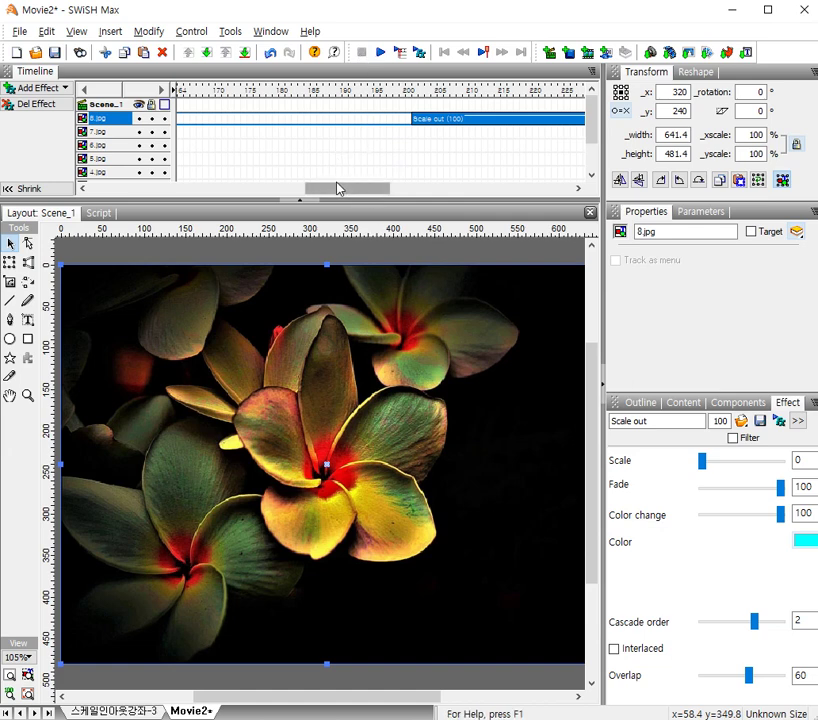
Step: Add a Place effect to 8.jpg at frame 301, directly after the Scale out effect
{"action": "left_click_drag", "start_coordinate": [338, 192], "coordinate": [466, 195]}
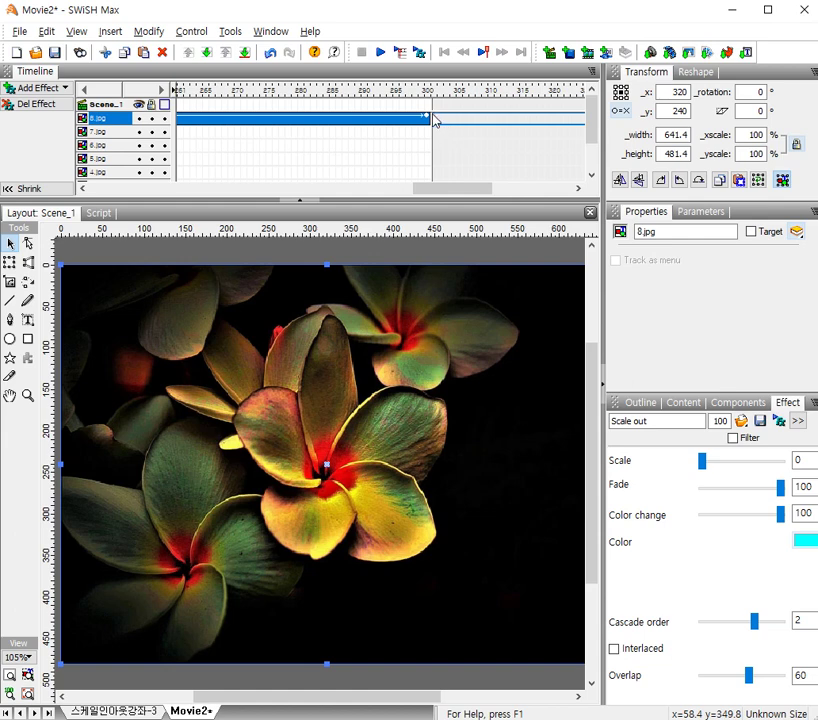
{"action": "left_click", "coordinate": [434, 121]}
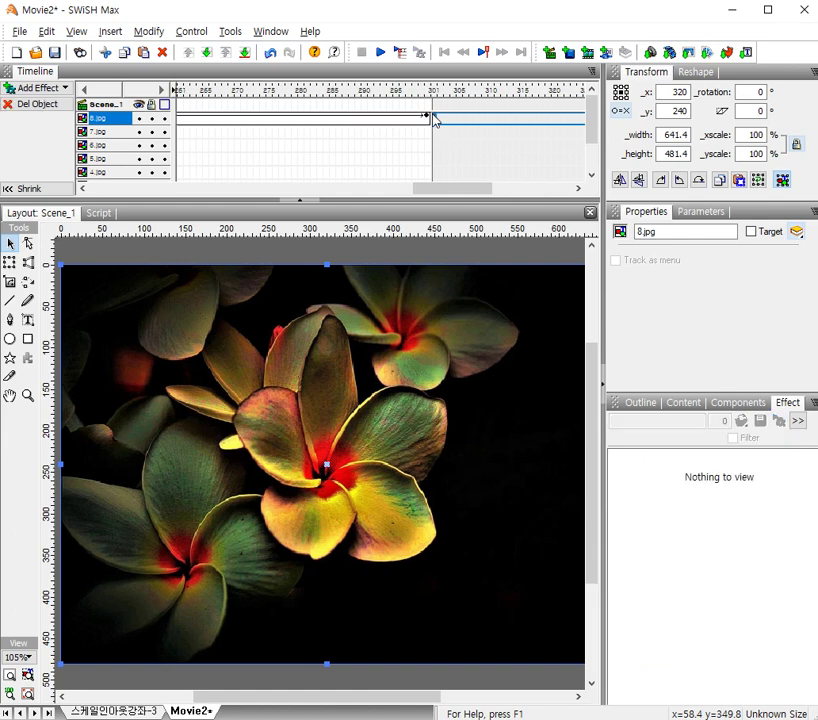
{"action": "right_click", "coordinate": [435, 121]}
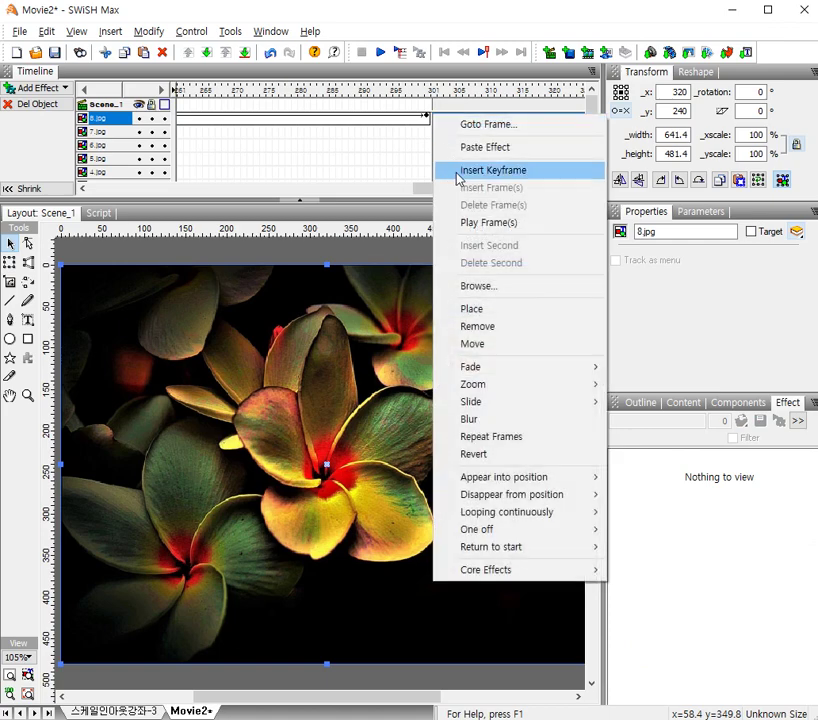
{"action": "left_click", "coordinate": [481, 309]}
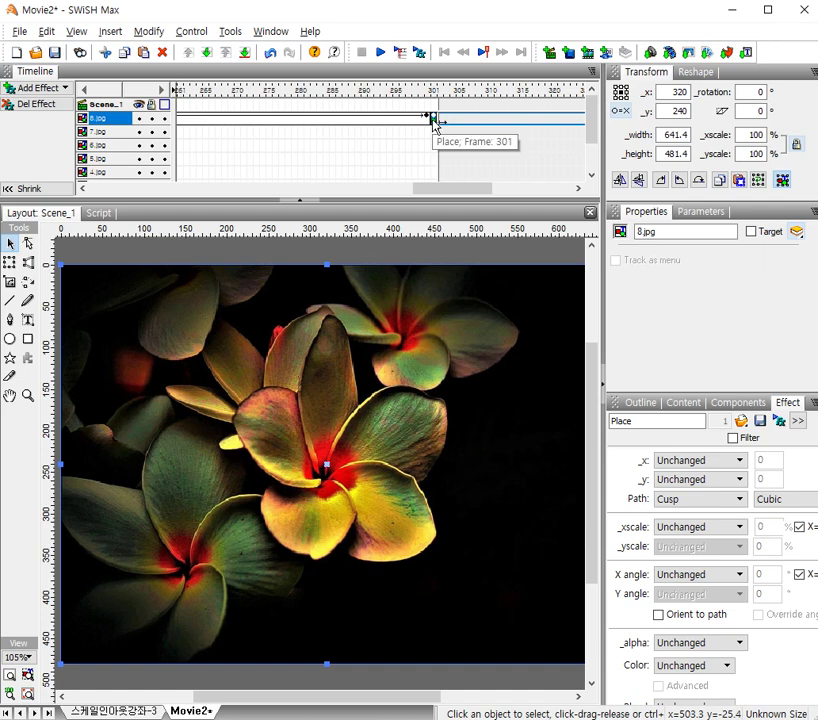
Step: Copy the Scale in, Scale out and Place effects of 8.jpg together
{"action": "left_click", "coordinate": [356, 122]}
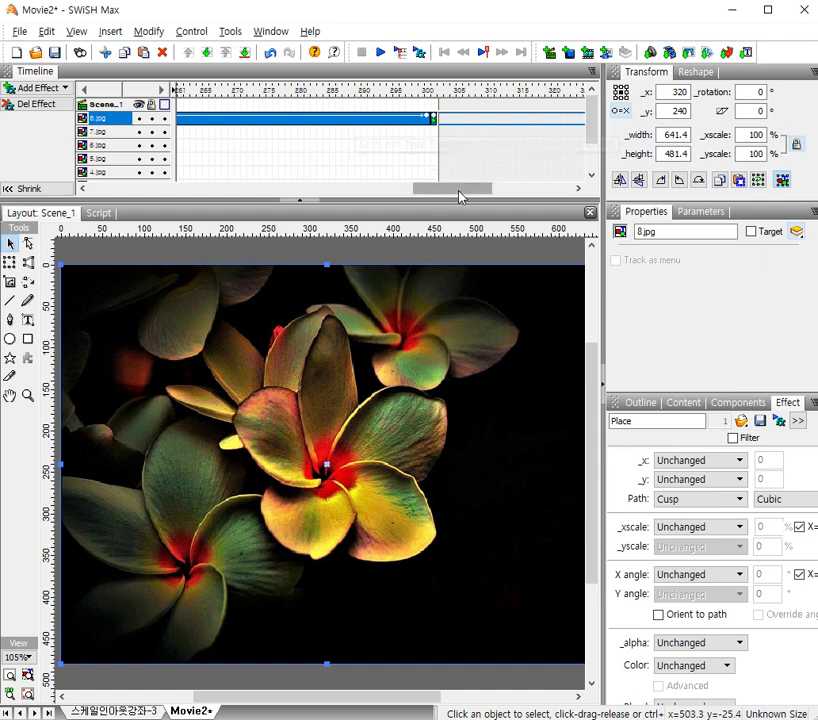
{"action": "left_click_drag", "start_coordinate": [460, 190], "coordinate": [104, 192]}
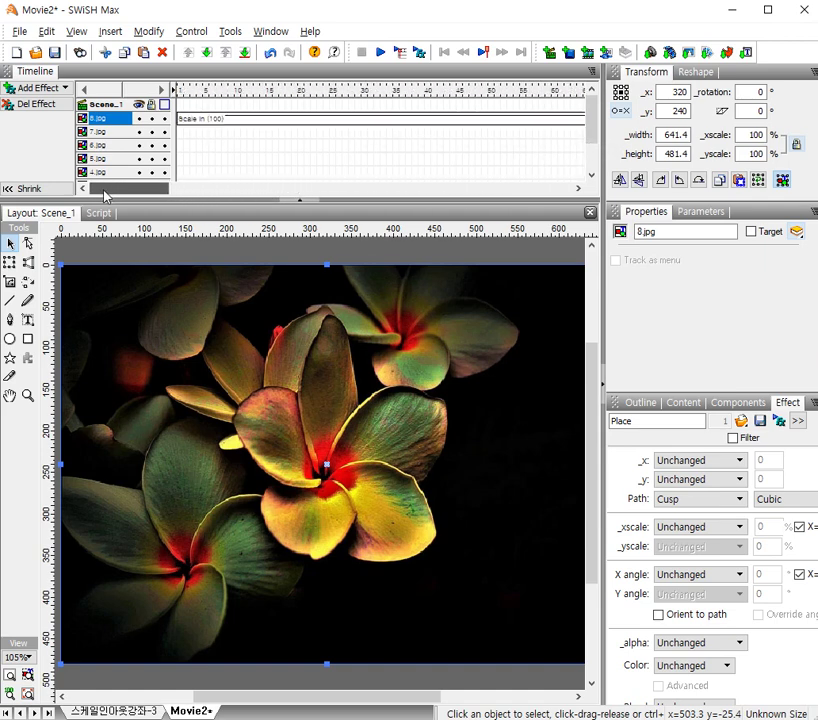
{"action": "left_click", "coordinate": [260, 123]}
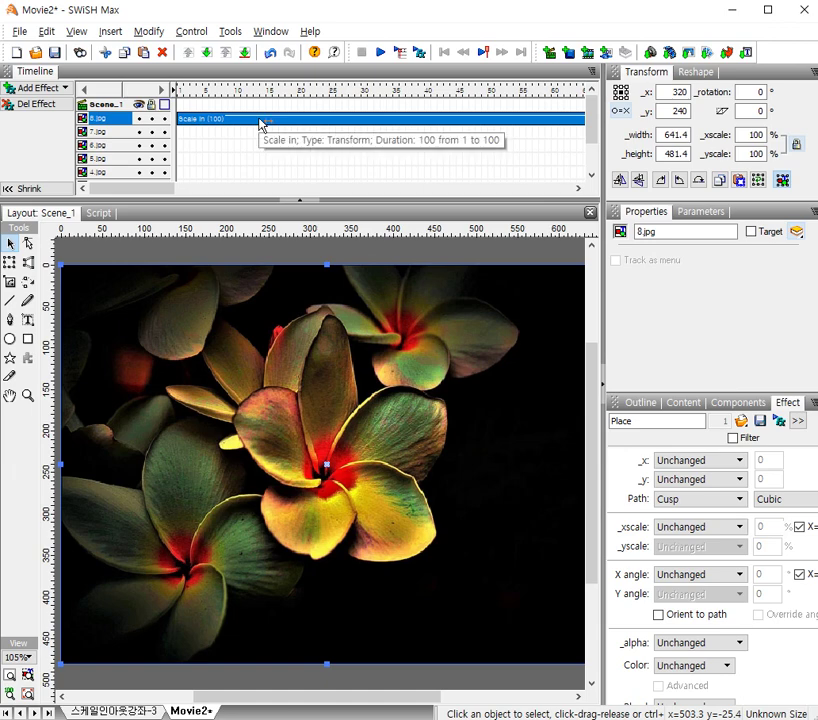
{"action": "right_click", "coordinate": [260, 123]}
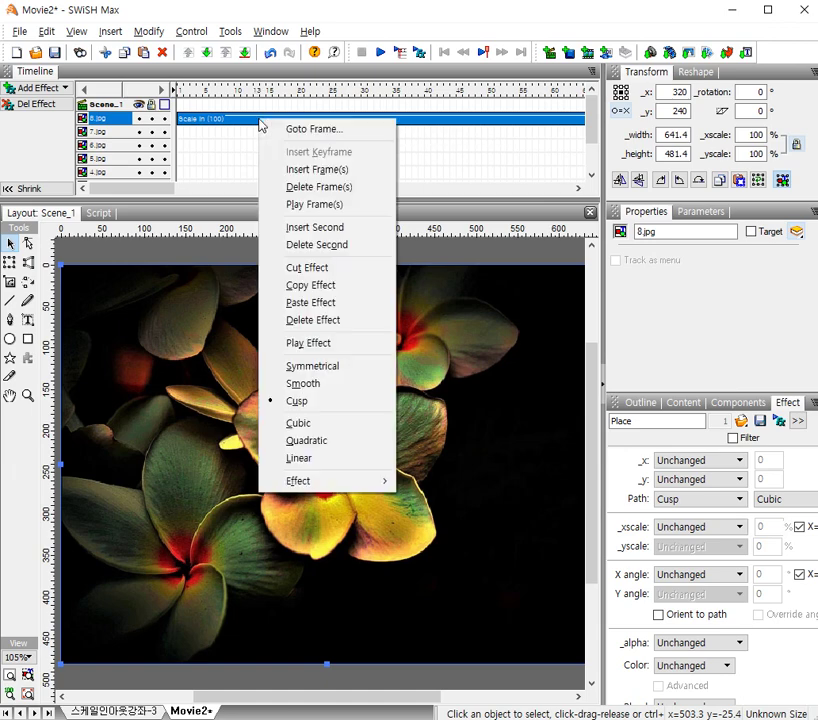
{"action": "left_click", "coordinate": [354, 286]}
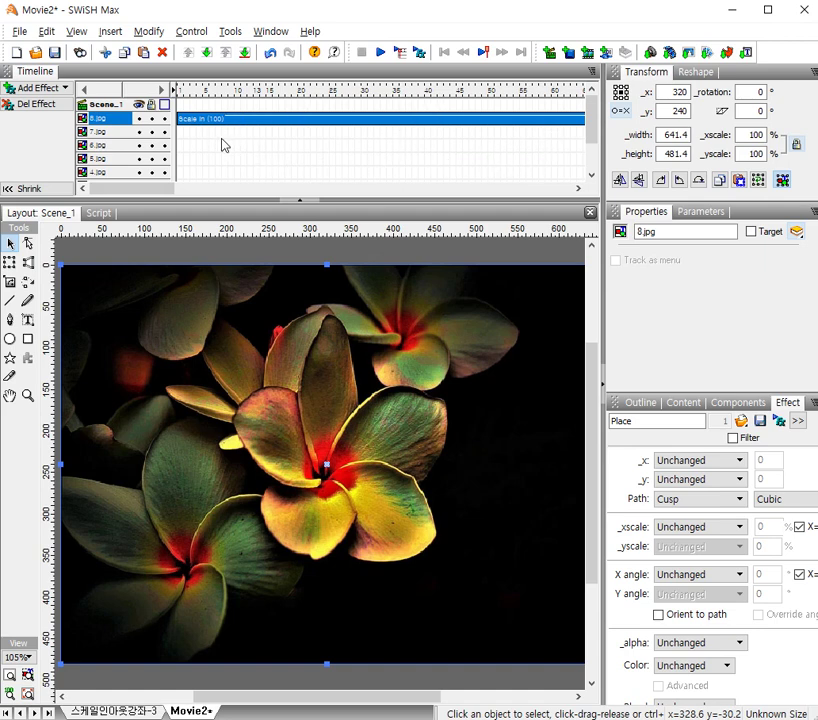
Step: Paste the copied effects at frame 1 of all seven images from 7.jpg to 1.jpg
{"action": "left_click", "coordinate": [100, 132]}
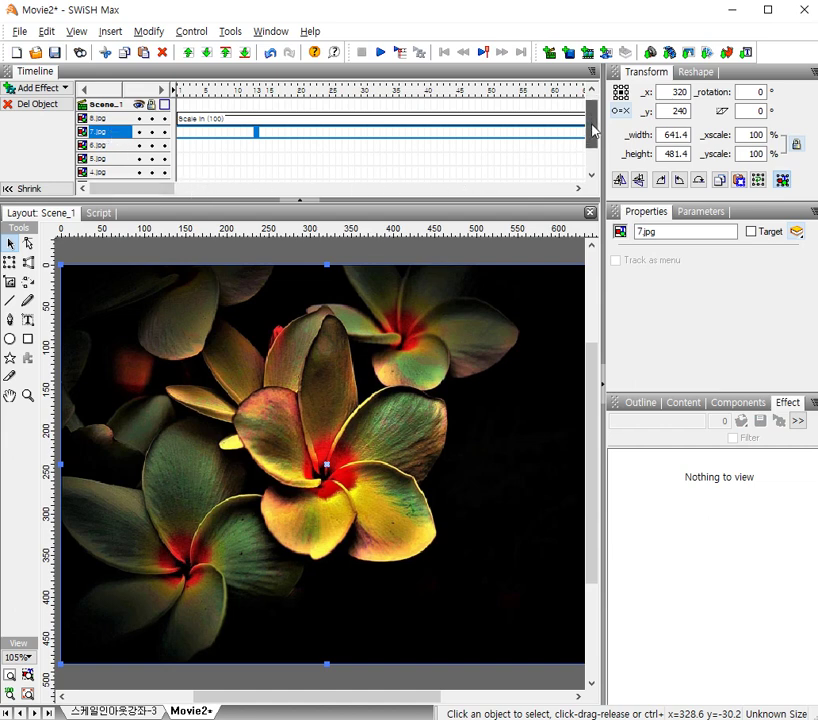
{"action": "left_click_drag", "start_coordinate": [593, 130], "coordinate": [593, 152]}
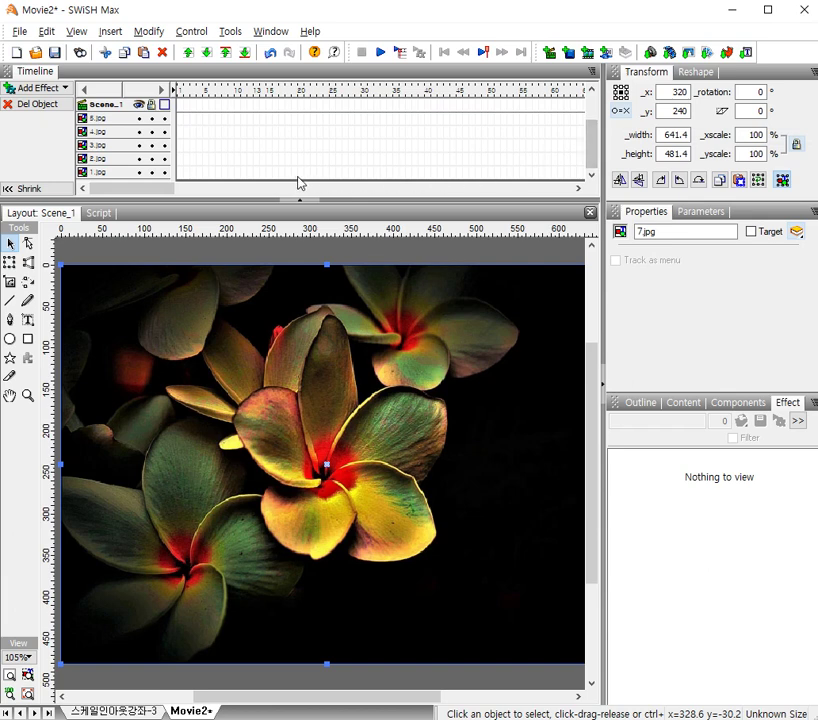
{"action": "left_click", "coordinate": [118, 176], "text": "shift"}
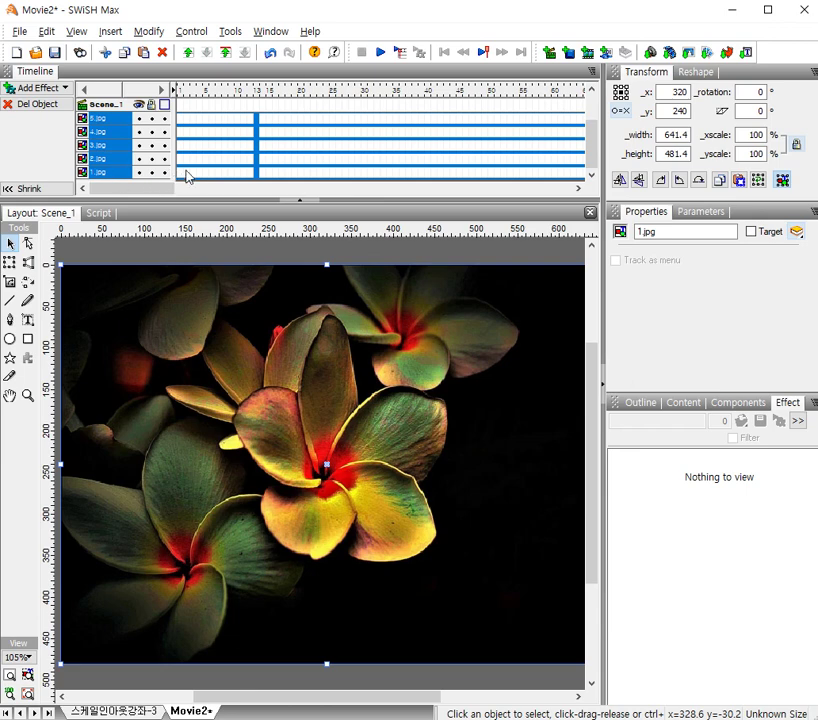
{"action": "left_click", "coordinate": [181, 178]}
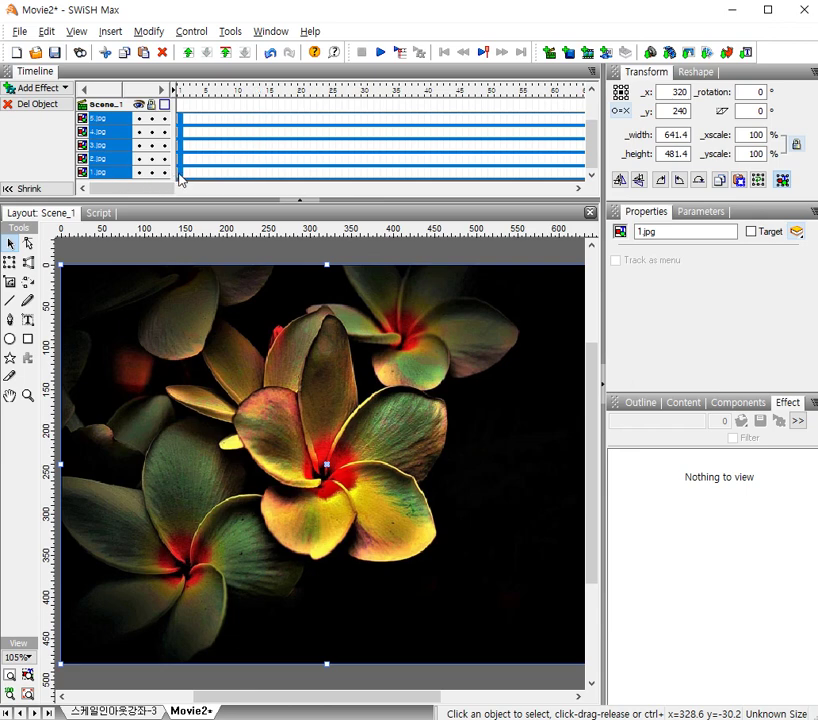
{"action": "right_click", "coordinate": [181, 178]}
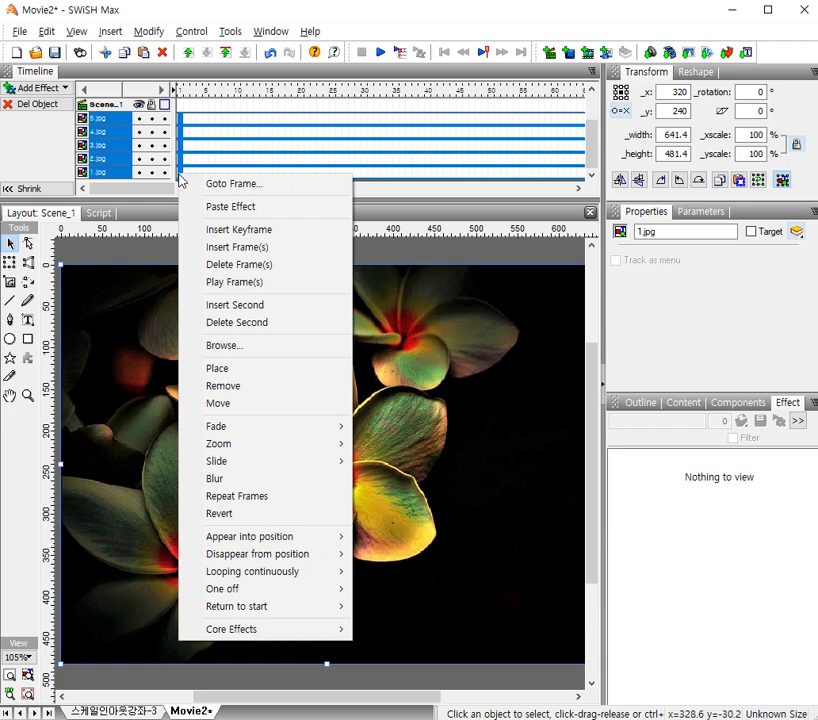
{"action": "left_click", "coordinate": [218, 207]}
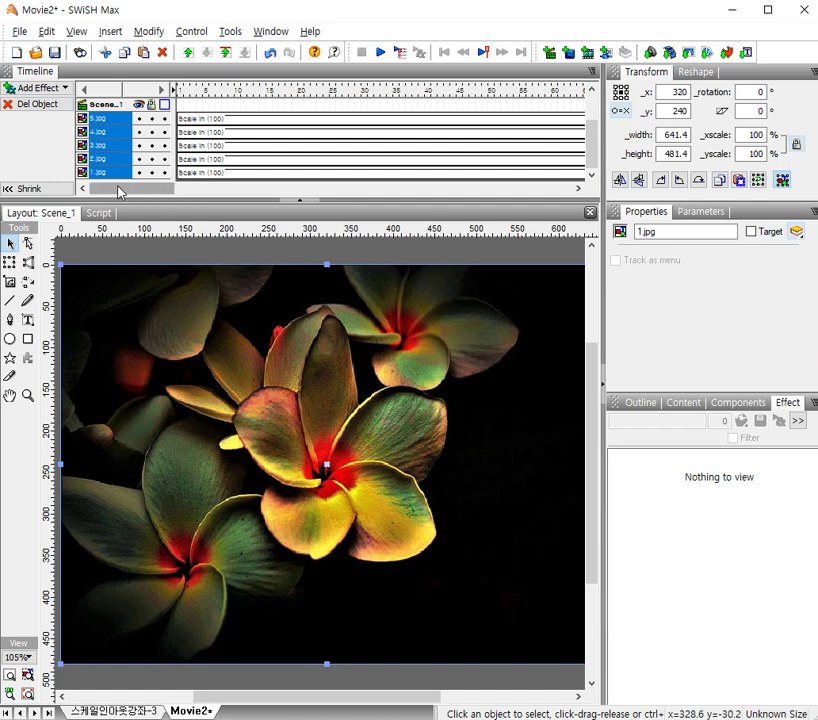
{"action": "left_click_drag", "start_coordinate": [118, 192], "coordinate": [465, 213]}
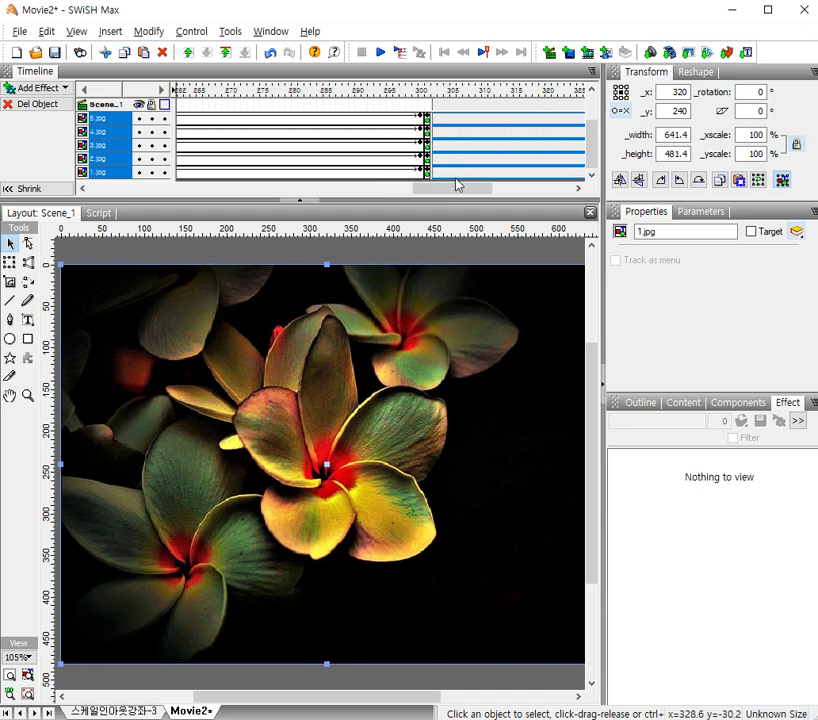
{"action": "left_click_drag", "start_coordinate": [453, 190], "coordinate": [90, 191]}
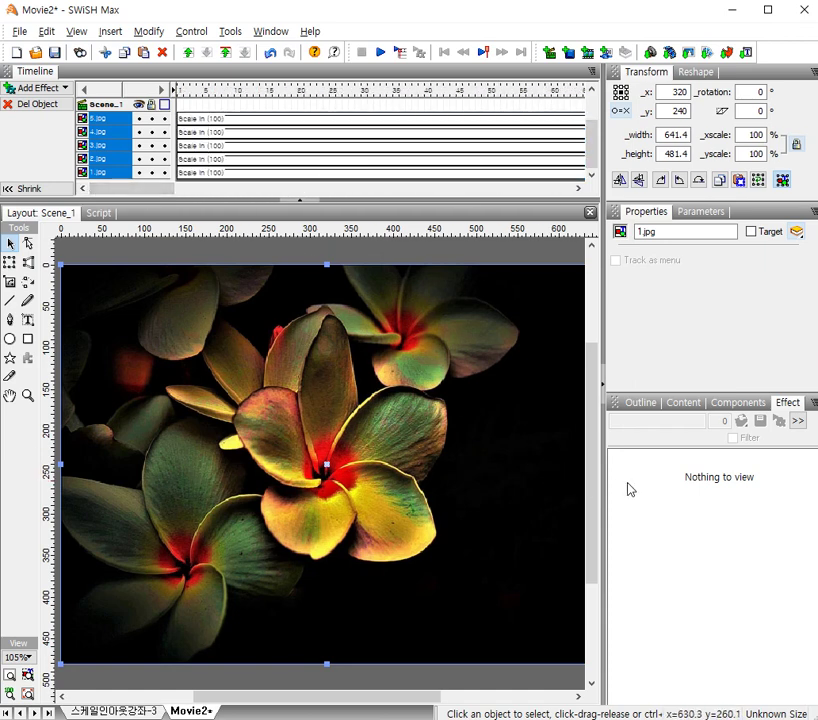
Step: Group all eight images from 8.jpg to 1.jpg together as a movie clip
{"action": "left_click", "coordinate": [641, 403]}
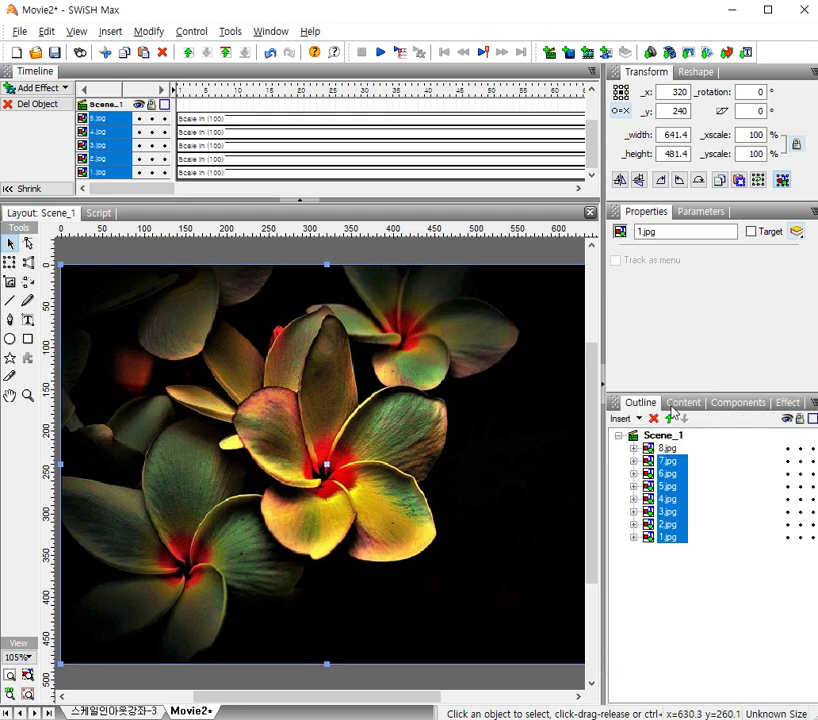
{"action": "left_click", "coordinate": [670, 449]}
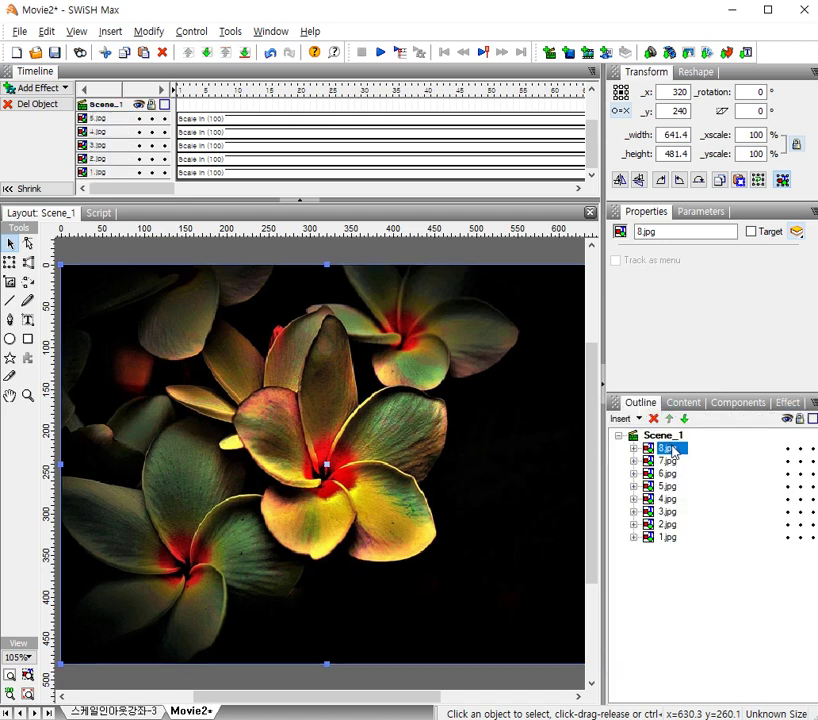
{"action": "left_click_drag", "start_coordinate": [673, 450], "coordinate": [708, 551]}
{"action": "left_click", "coordinate": [667, 539], "text": "shift"}
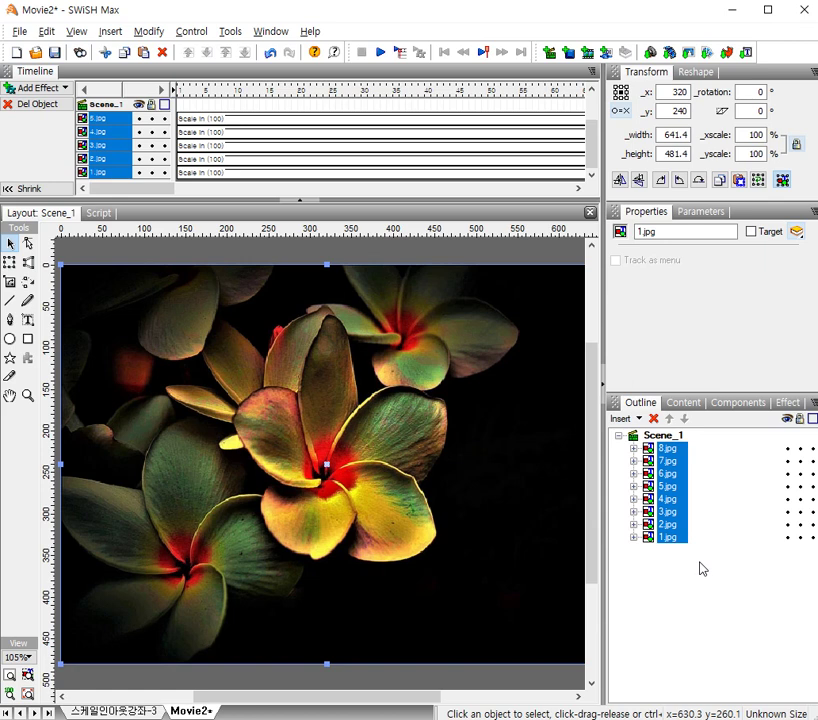
{"action": "left_click", "coordinate": [149, 33]}
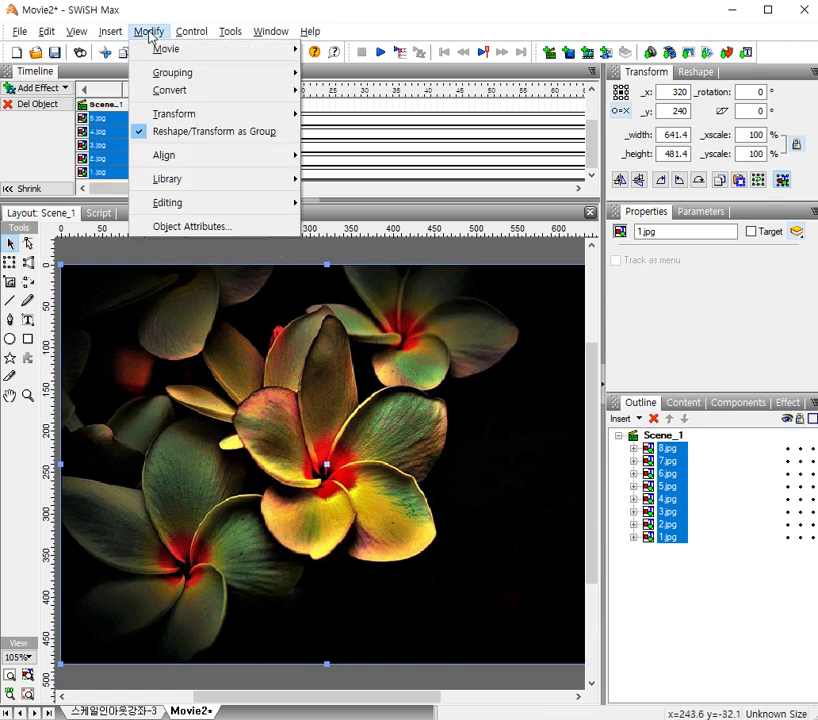
{"action": "mouse_move", "coordinate": [177, 77]}
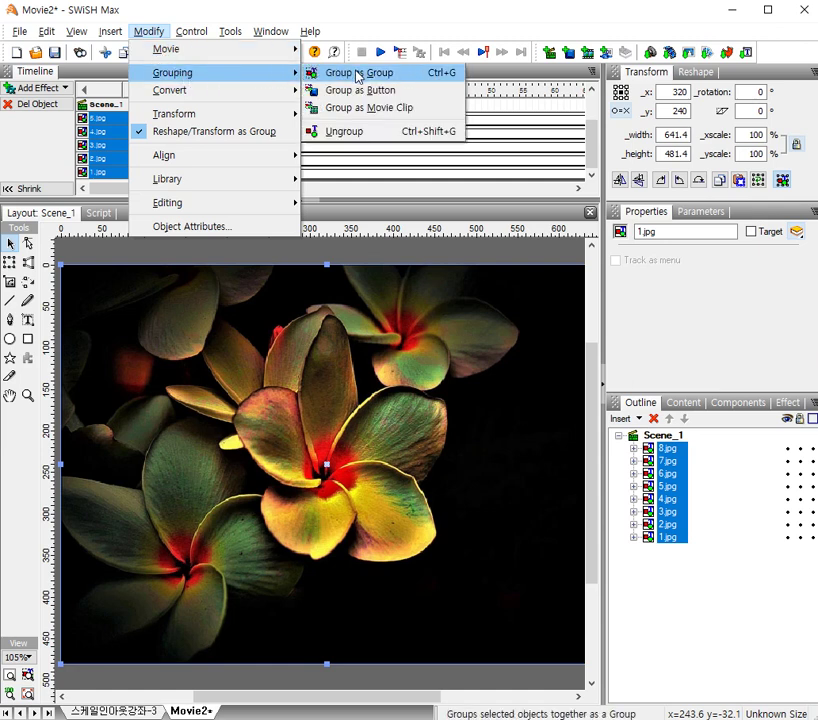
{"action": "left_click", "coordinate": [399, 108]}
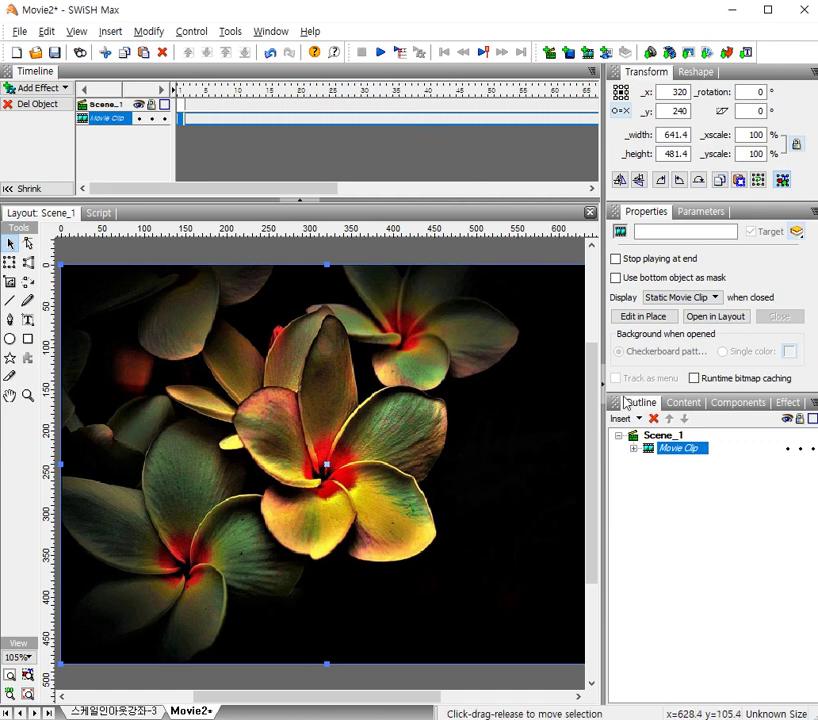
Step: Rename the new movie clip as 앨범
{"action": "left_click", "coordinate": [680, 449]}
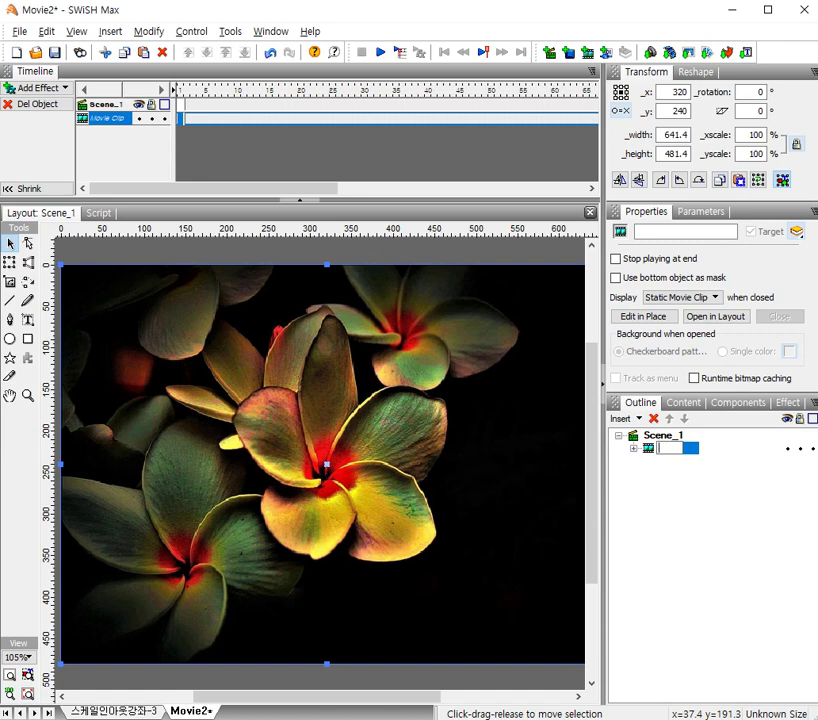
{"action": "type", "text": "ㅇ"}
{"action": "type", "text": "열번"}
{"action": "key", "text": "Return"}
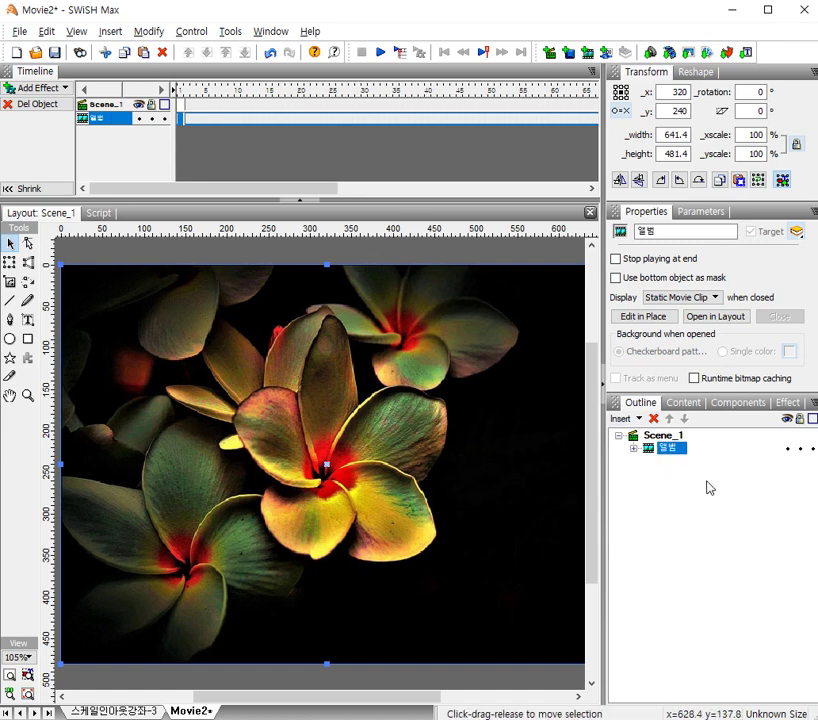
Step: Convert the eight images inside 앨범 to individual movie clips, keeping effects and transforms with the original objects
{"action": "left_click", "coordinate": [634, 449]}
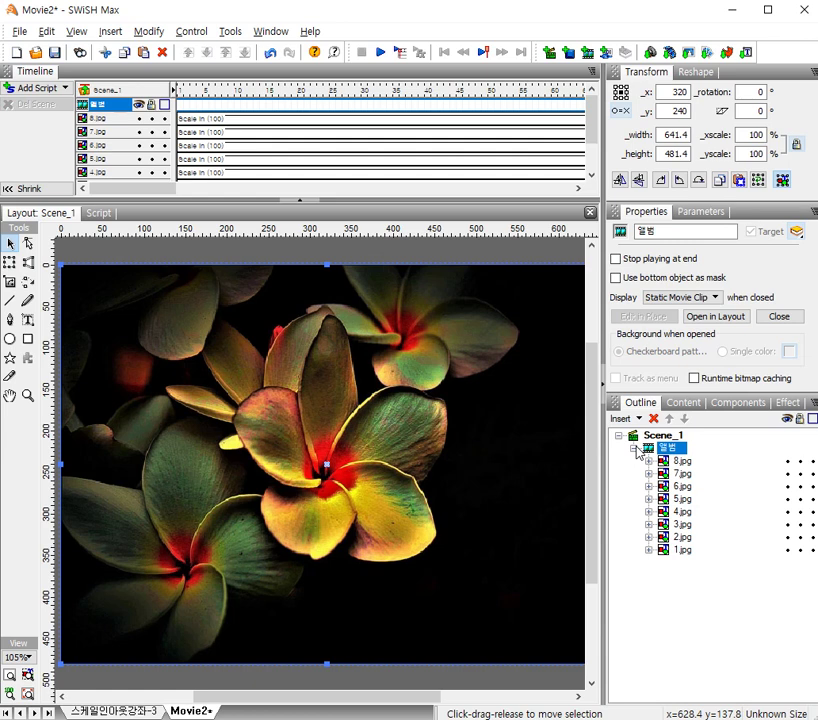
{"action": "left_click", "coordinate": [688, 463]}
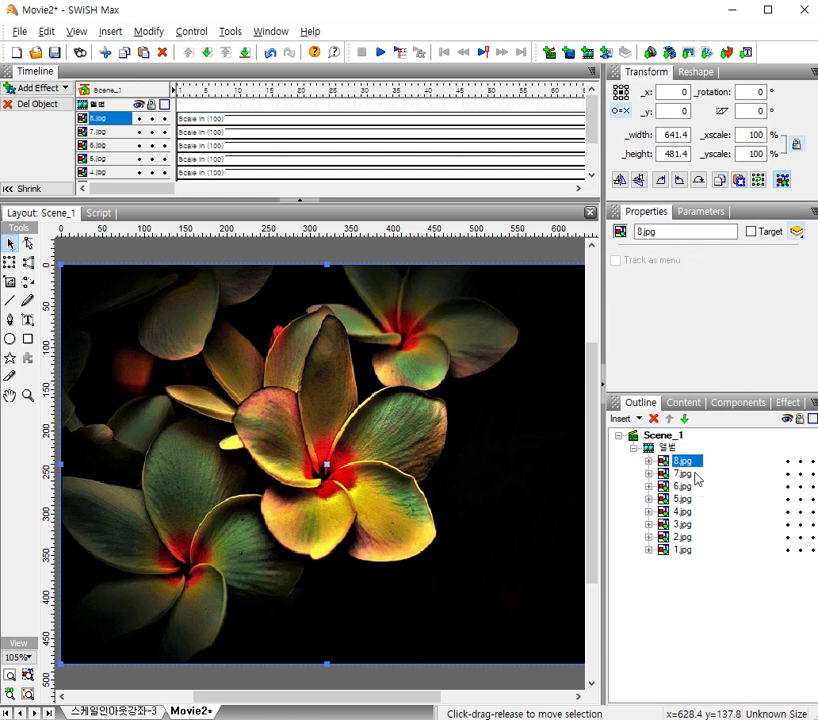
{"action": "left_click", "coordinate": [684, 551], "text": "shift"}
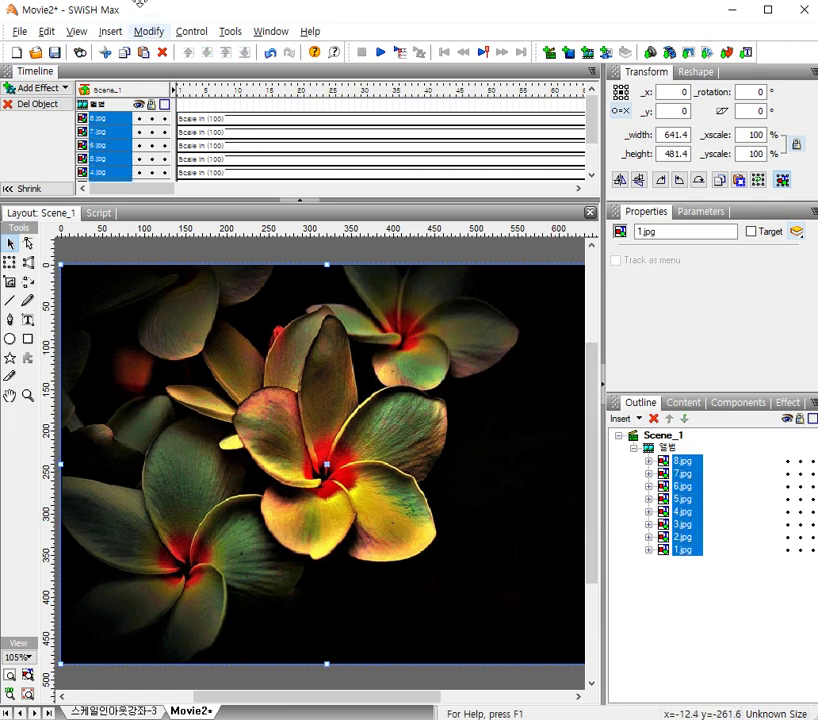
{"action": "left_click", "coordinate": [150, 31]}
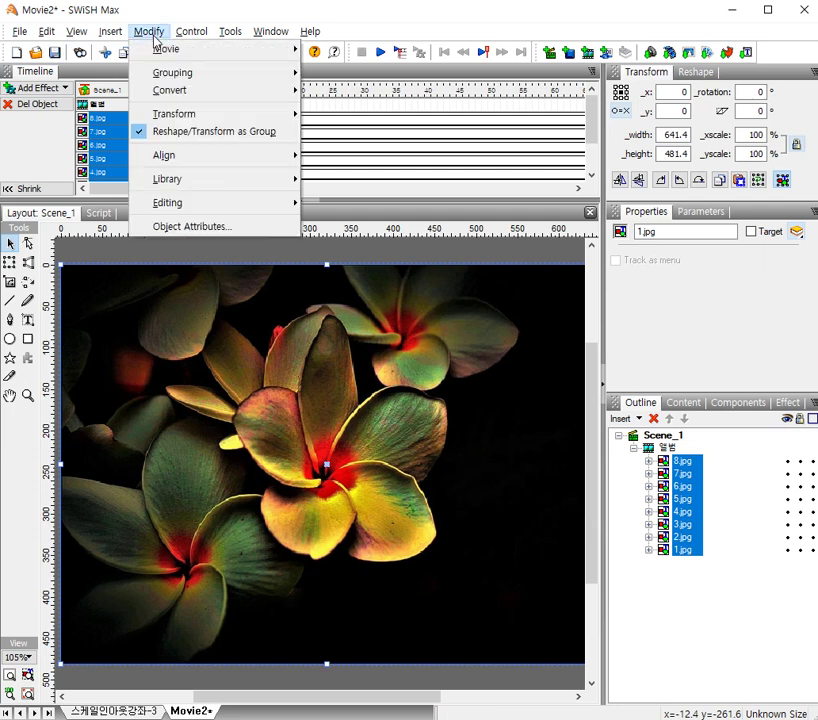
{"action": "mouse_move", "coordinate": [170, 91]}
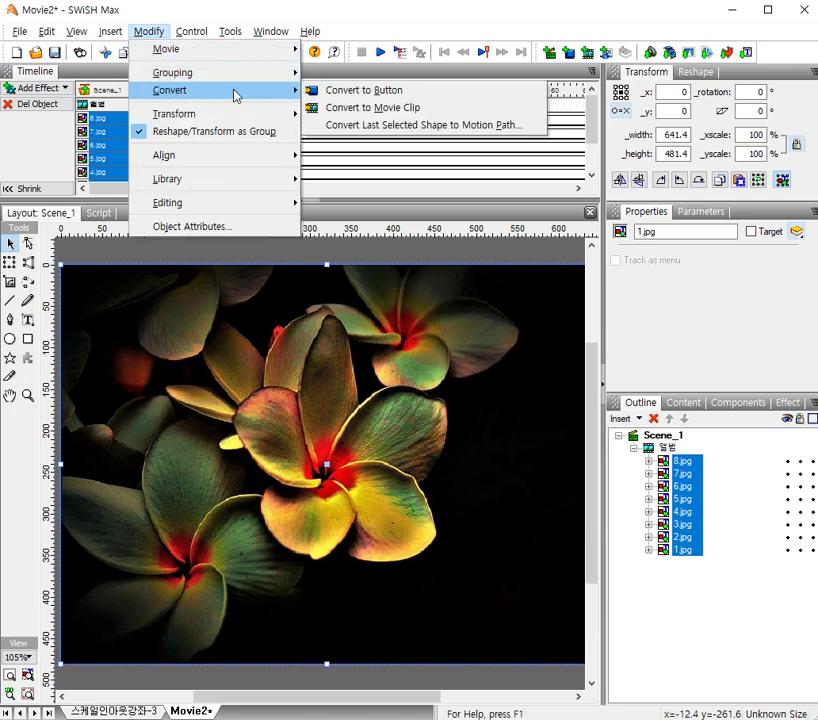
{"action": "left_click", "coordinate": [388, 108]}
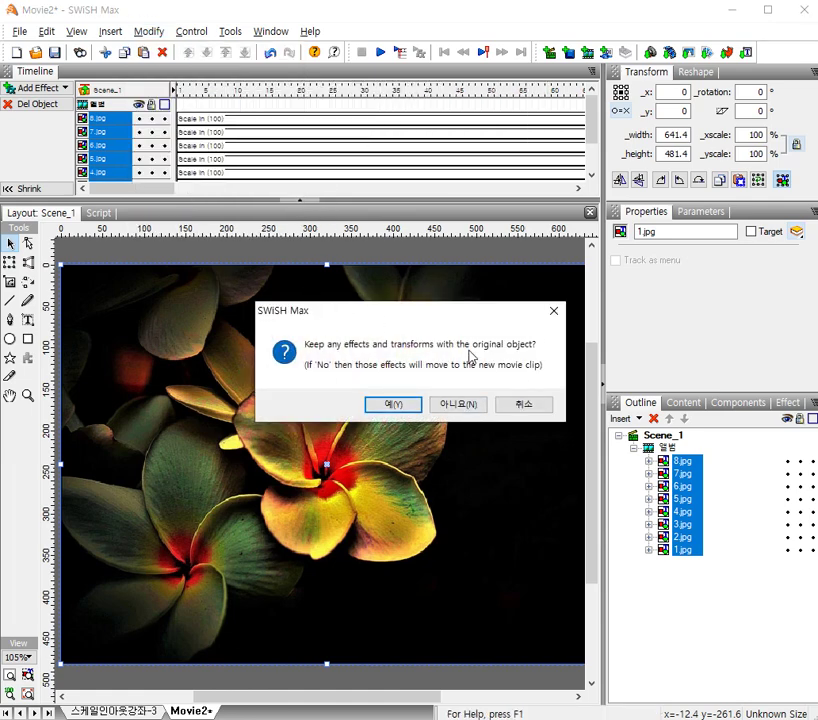
{"action": "left_click", "coordinate": [405, 411]}
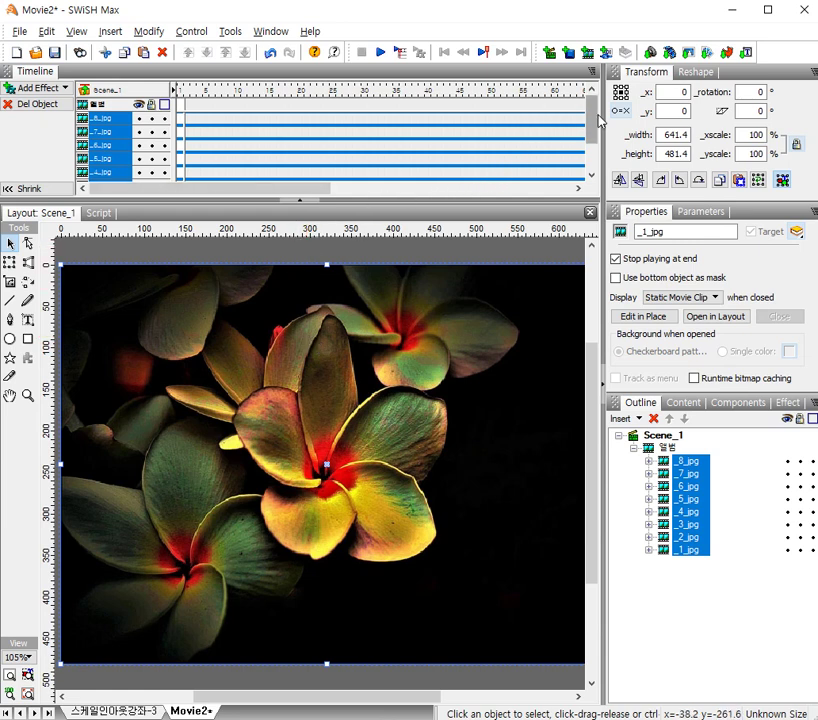
{"action": "left_click_drag", "start_coordinate": [595, 105], "coordinate": [594, 152]}
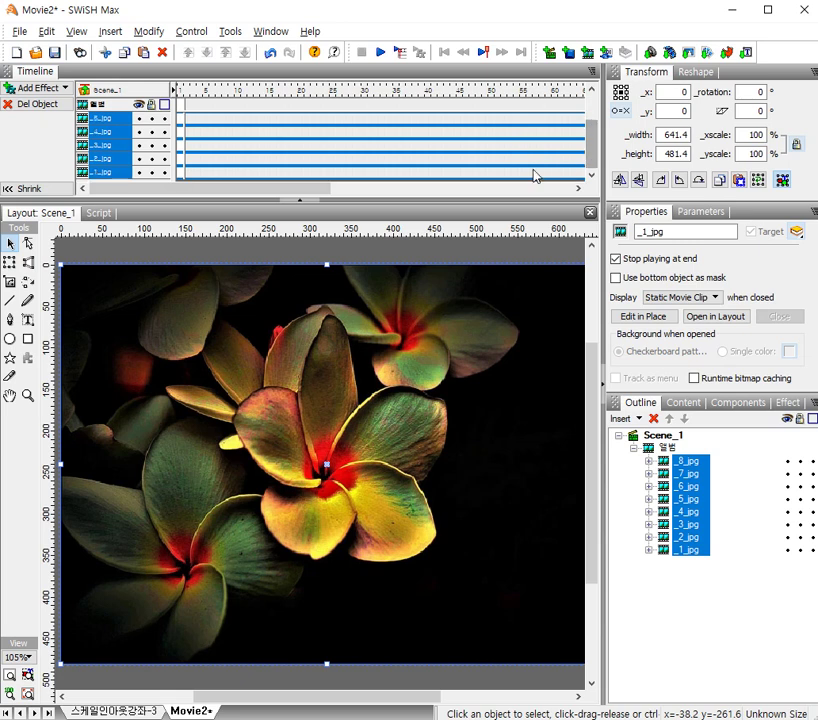
{"action": "left_click", "coordinate": [113, 174]}
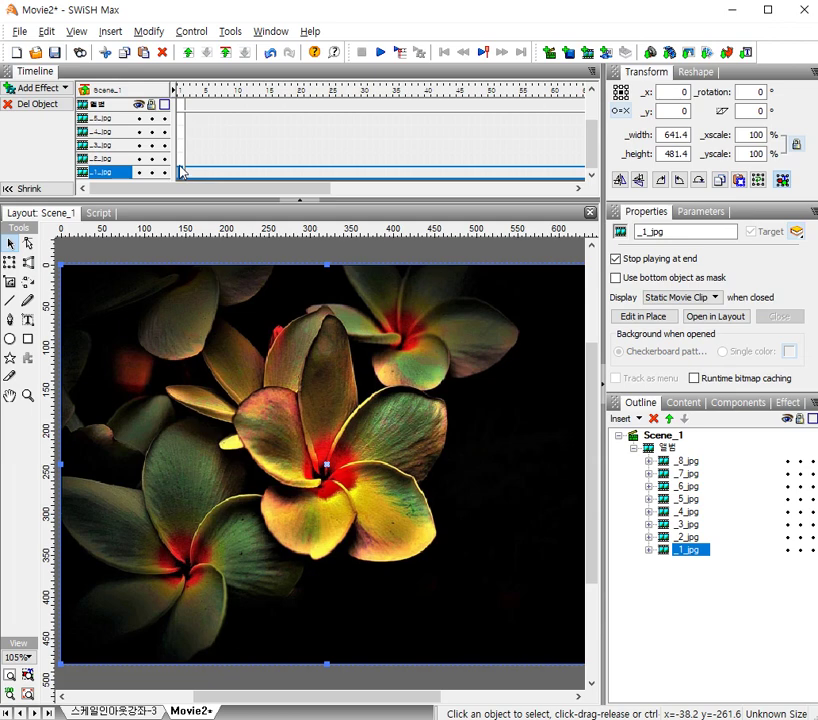
{"action": "right_click", "coordinate": [179, 161]}
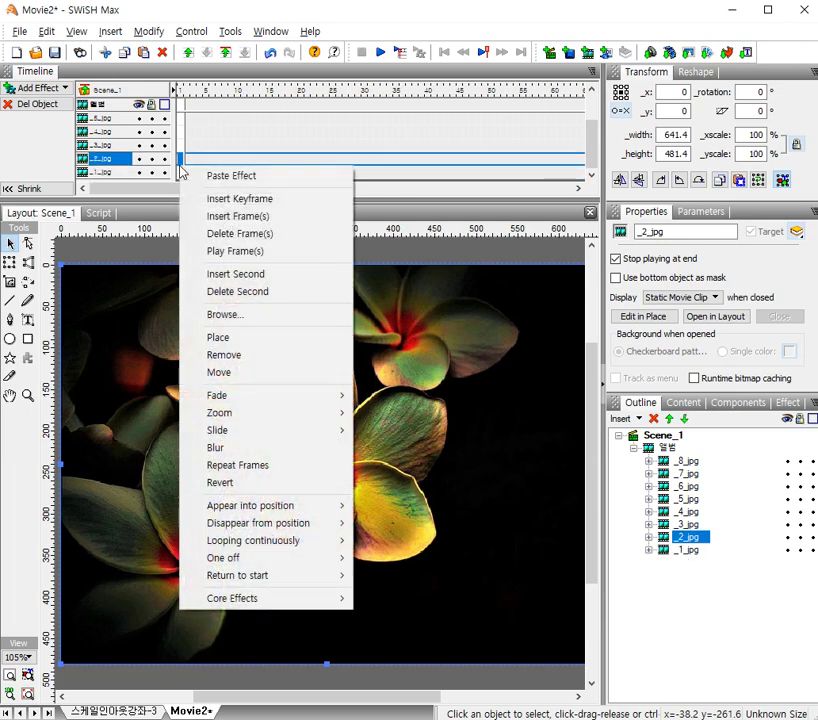
{"action": "left_click", "coordinate": [256, 341]}
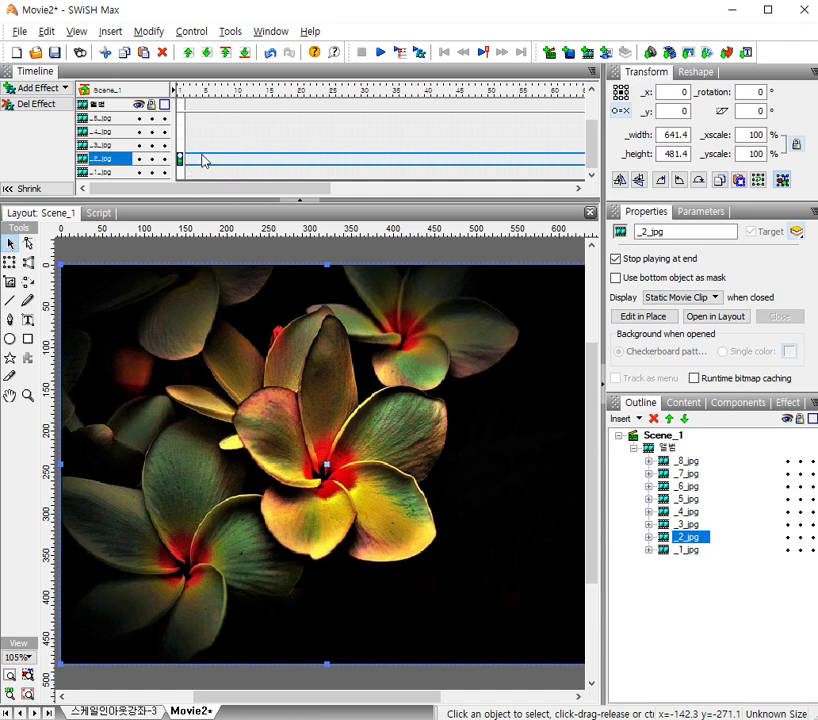
{"action": "left_click", "coordinate": [270, 55]}
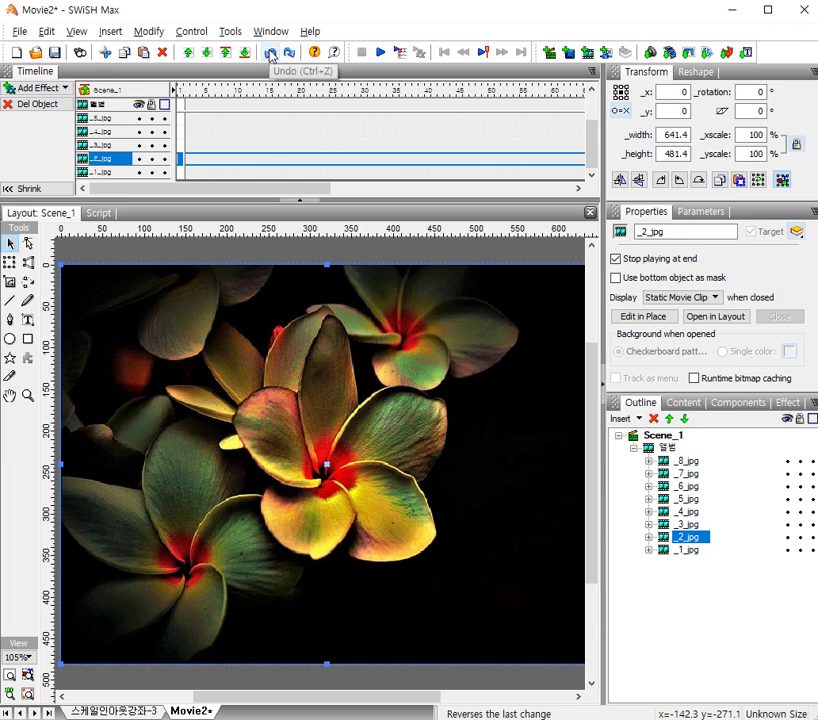
Step: Add a Place effect at frame 1 and a Remove effect at frame 2 of the _1_jpg clip
{"action": "left_click", "coordinate": [181, 173]}
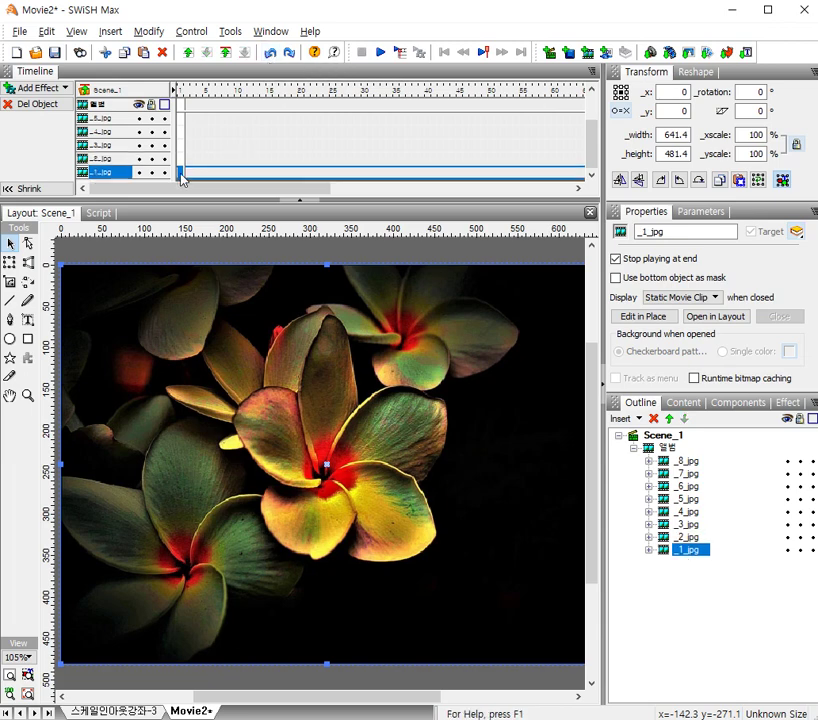
{"action": "right_click", "coordinate": [181, 175]}
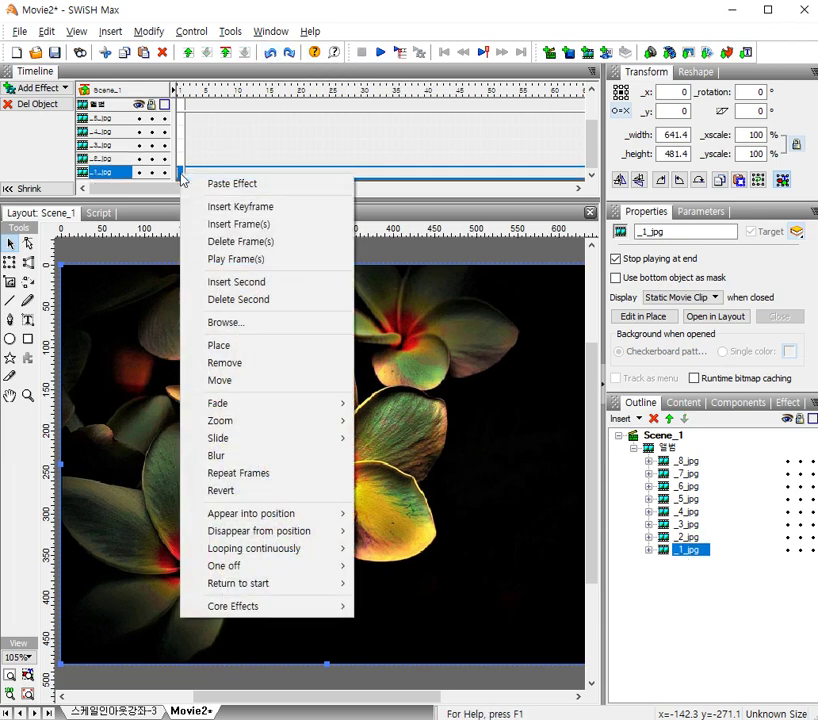
{"action": "left_click", "coordinate": [246, 346]}
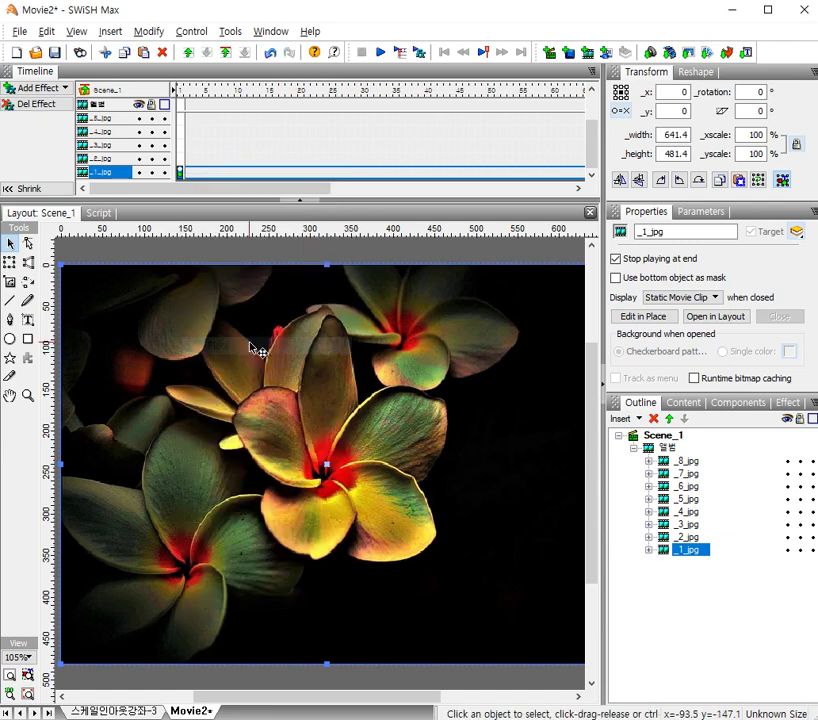
{"action": "left_click", "coordinate": [188, 178]}
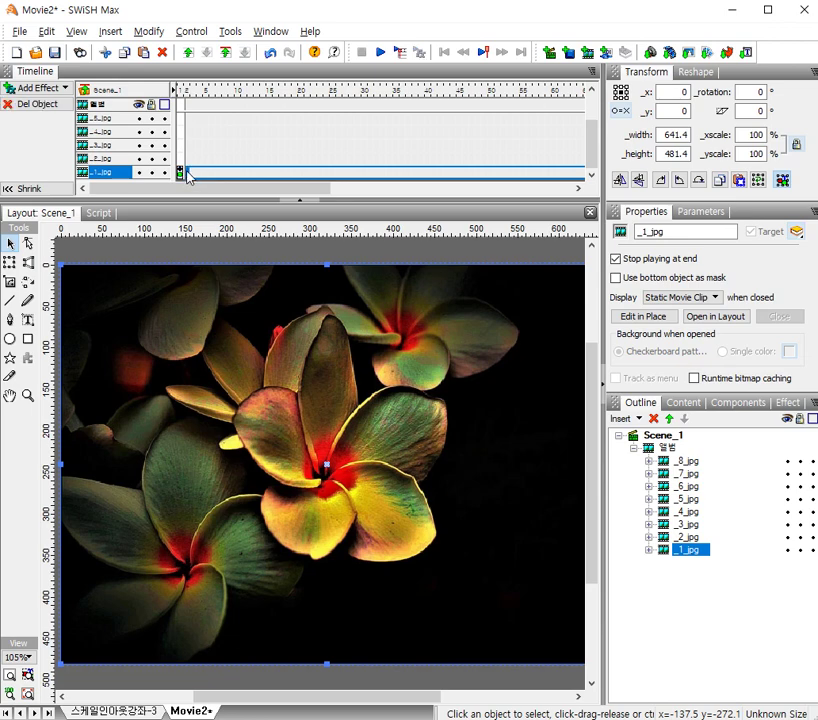
{"action": "right_click", "coordinate": [188, 176]}
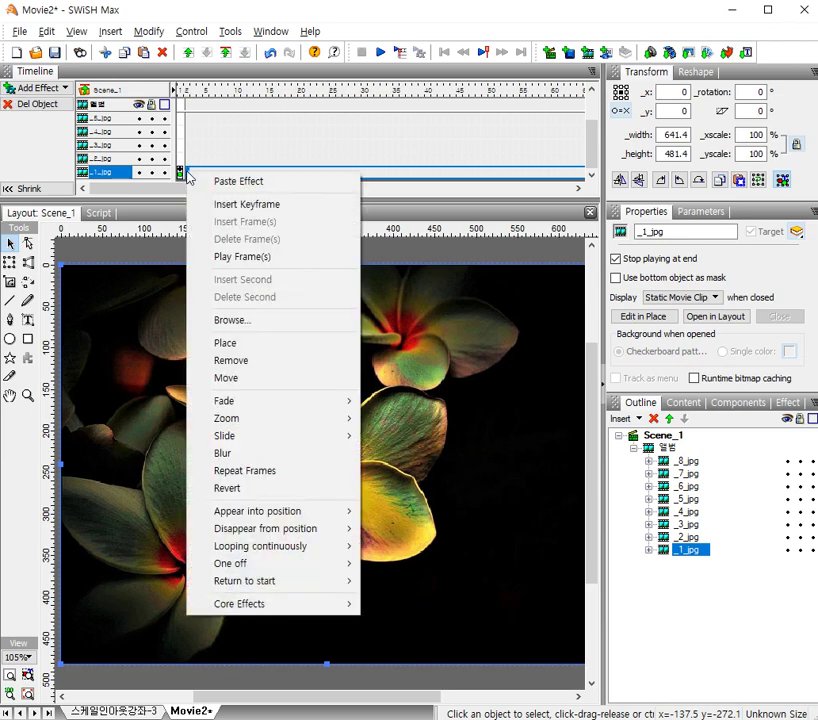
{"action": "left_click", "coordinate": [240, 360]}
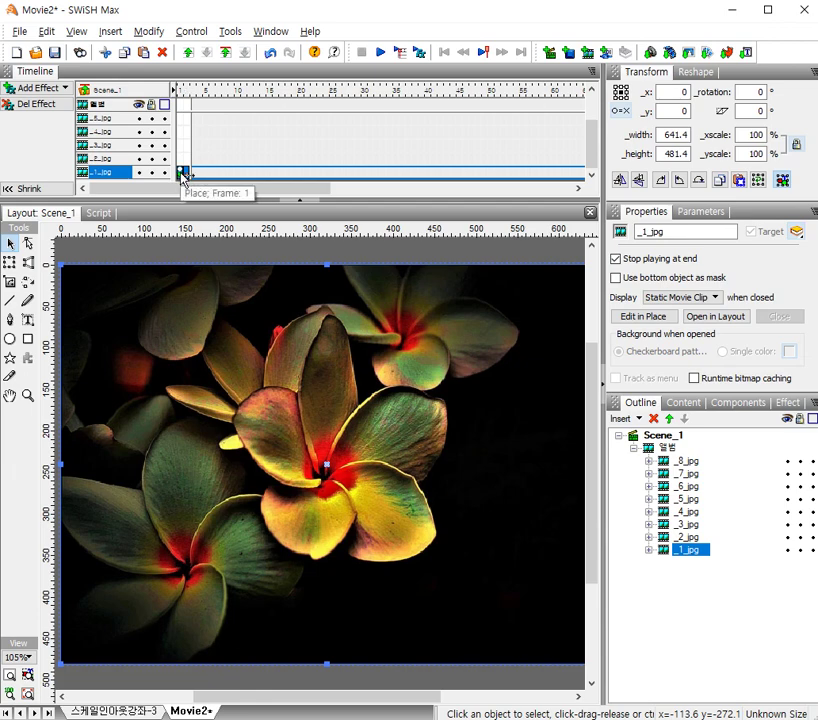
Step: Copy the Place and Remove effects of _1_jpg and paste them onto _2_jpg at frame 2 and _3_jpg at frame 3
{"action": "right_click", "coordinate": [182, 177]}
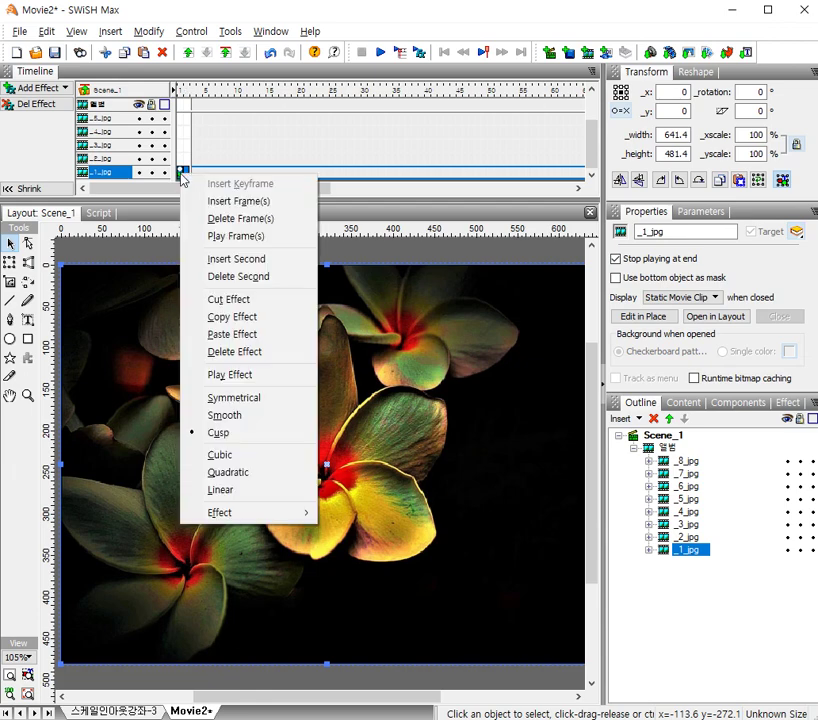
{"action": "left_click", "coordinate": [261, 318]}
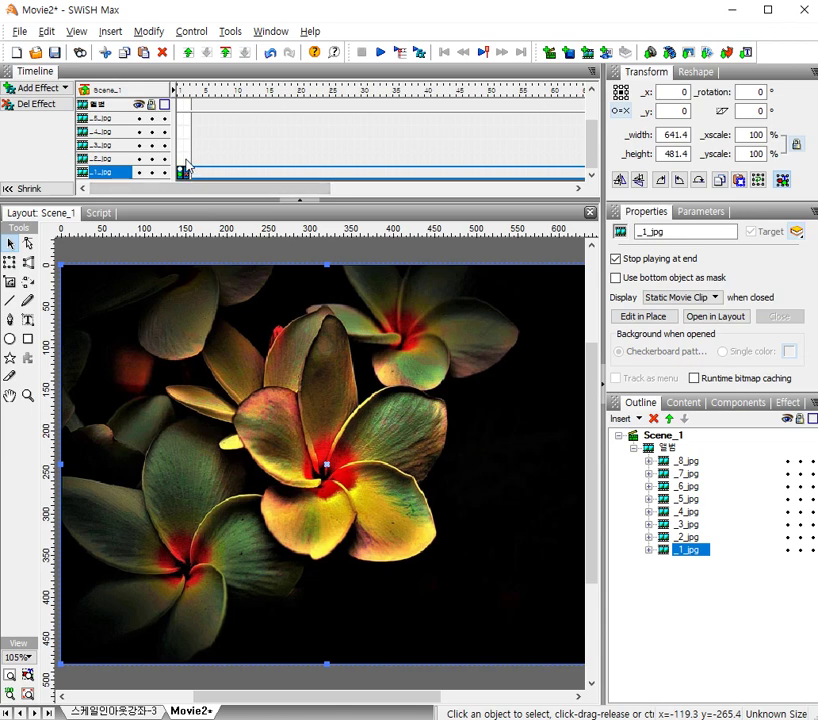
{"action": "right_click", "coordinate": [189, 161]}
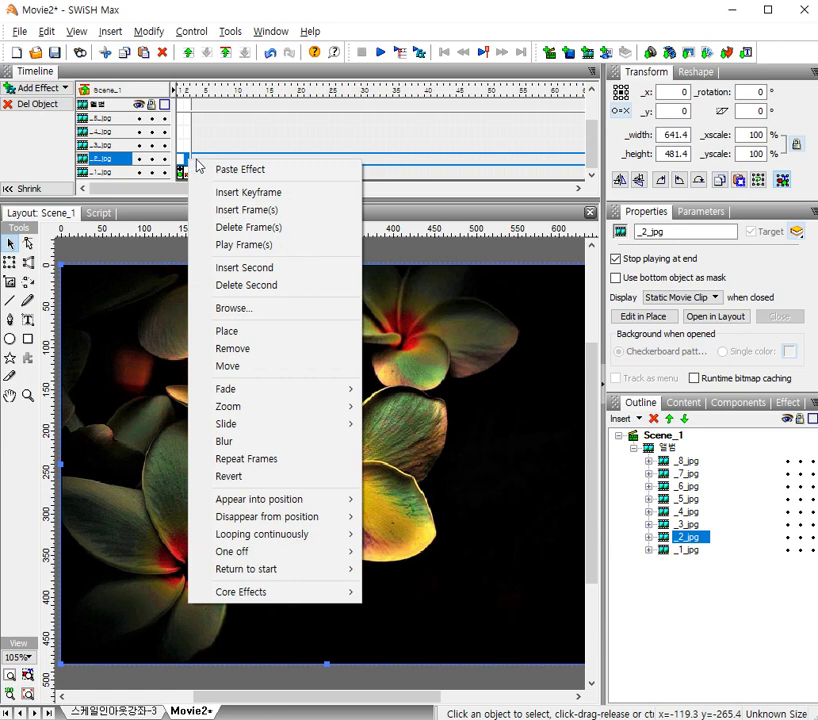
{"action": "left_click", "coordinate": [248, 172]}
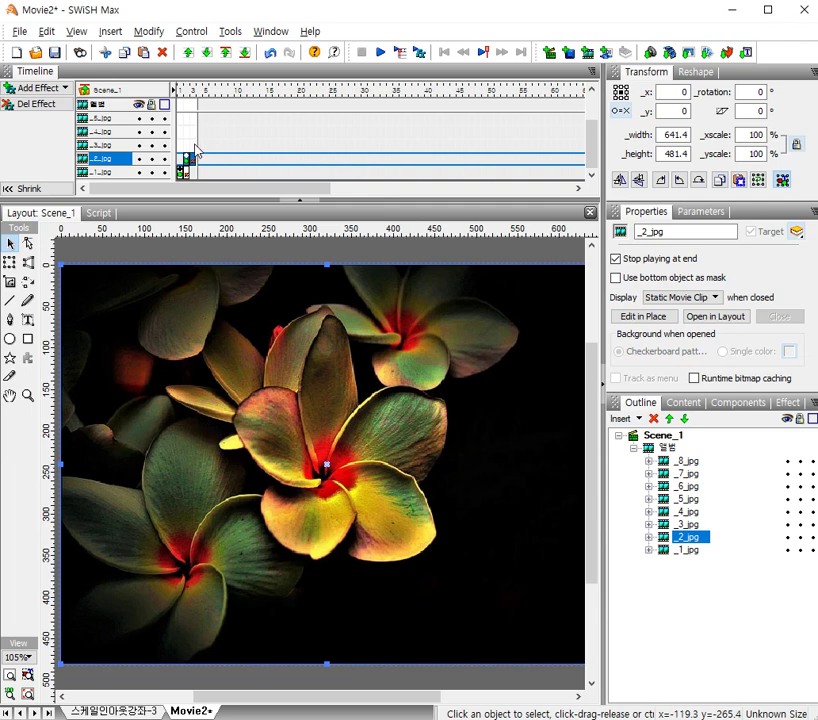
{"action": "right_click", "coordinate": [215, 143]}
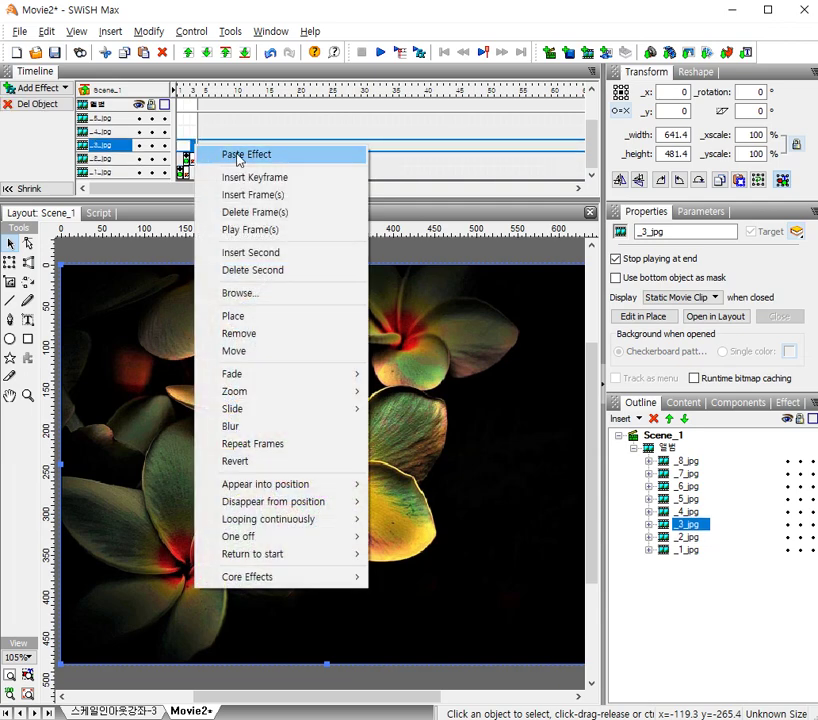
{"action": "left_click", "coordinate": [237, 158]}
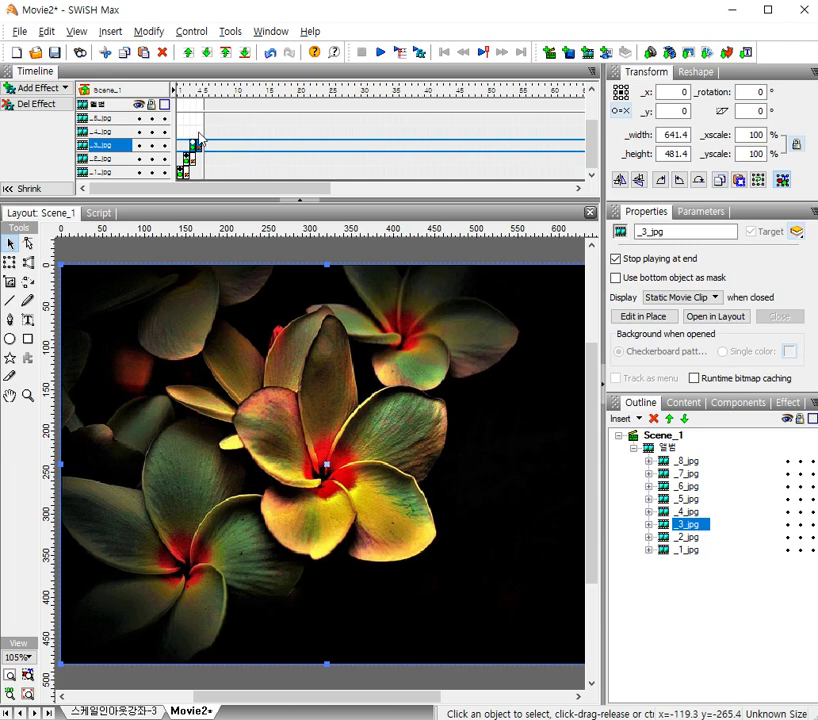
Step: Paste the copied Place and Remove effects onto _4_jpg at frame 4, _5_jpg at frame 5 and _6_jpg at frame 6
{"action": "right_click", "coordinate": [198, 134]}
{"action": "left_click", "coordinate": [236, 144]}
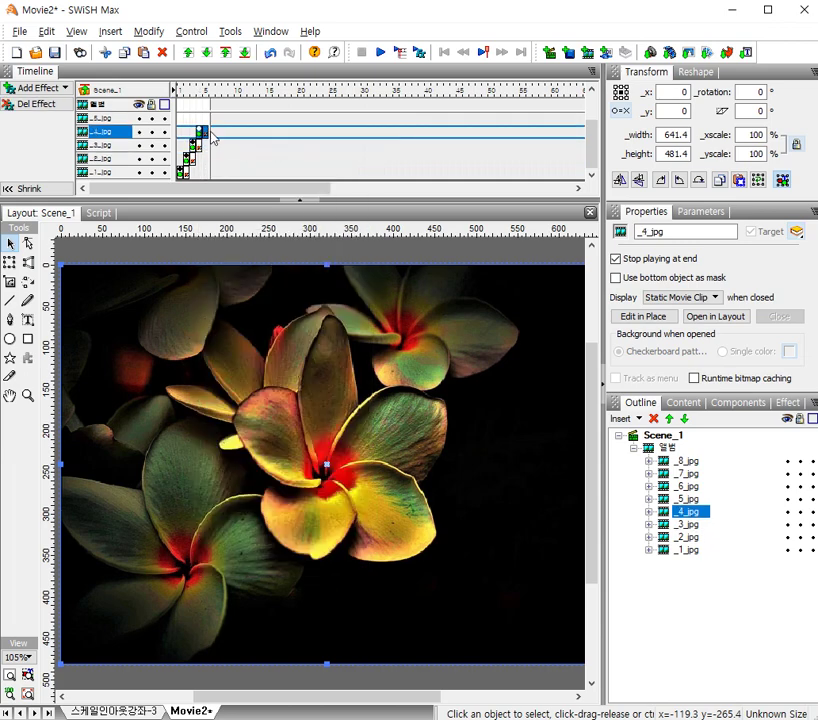
{"action": "right_click", "coordinate": [206, 118]}
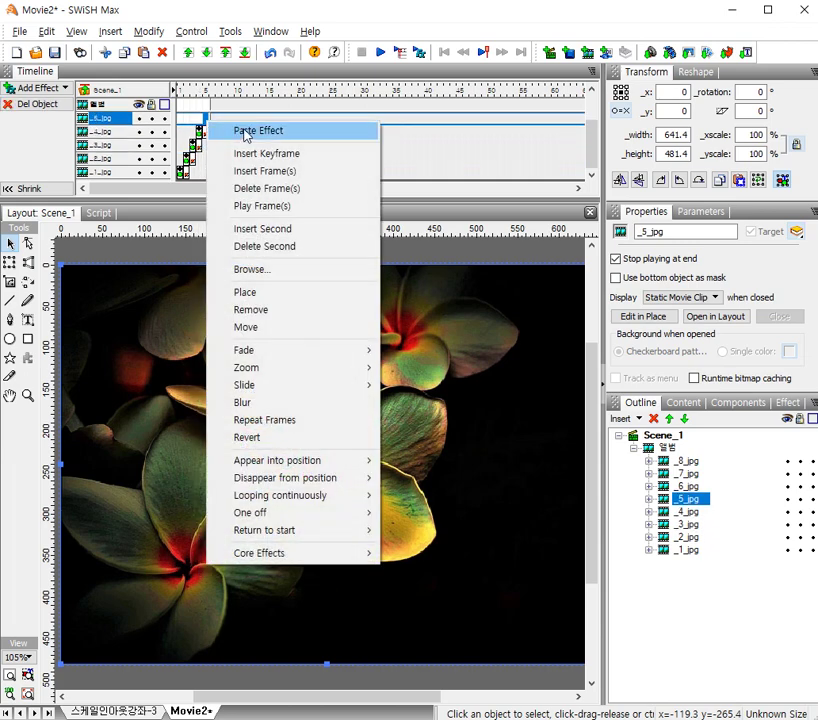
{"action": "left_click", "coordinate": [243, 131]}
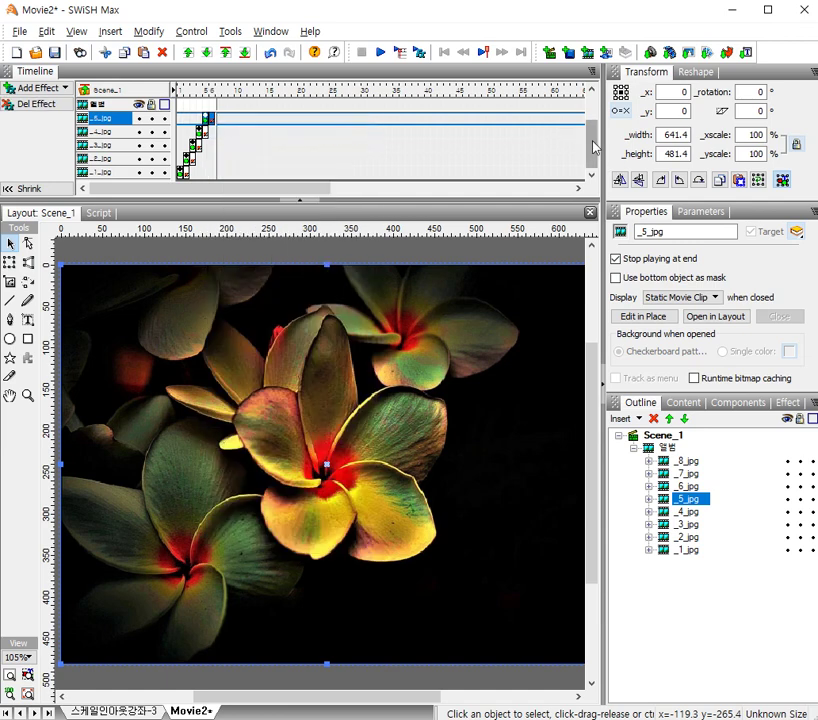
{"action": "left_click_drag", "start_coordinate": [590, 122], "coordinate": [592, 110]}
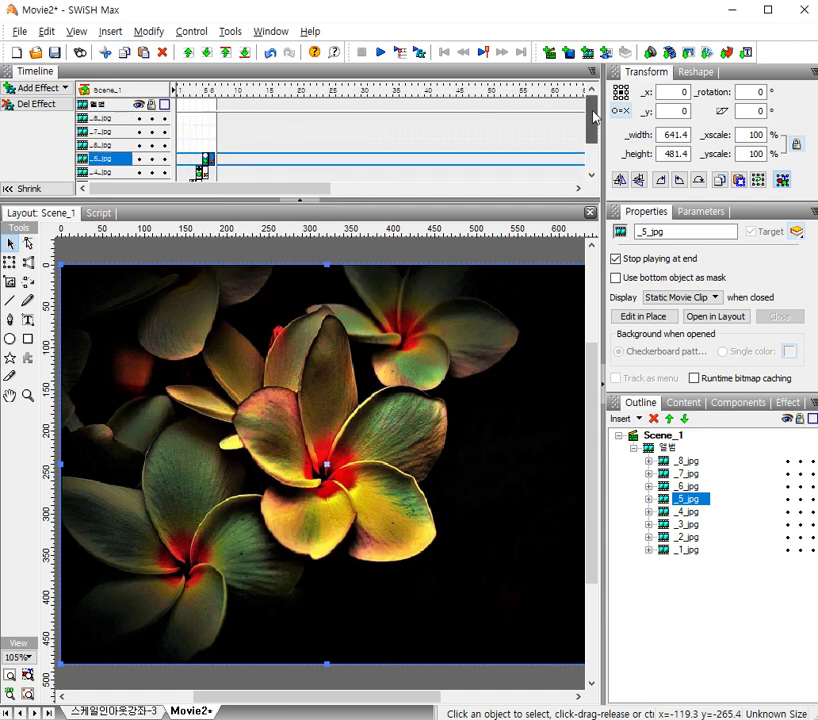
{"action": "right_click", "coordinate": [214, 146]}
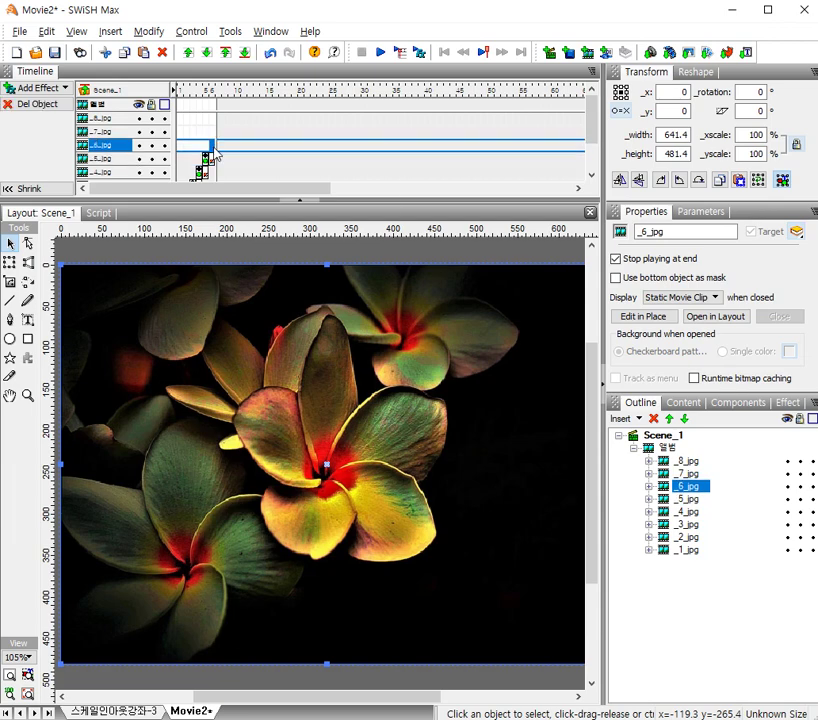
{"action": "left_click", "coordinate": [250, 158]}
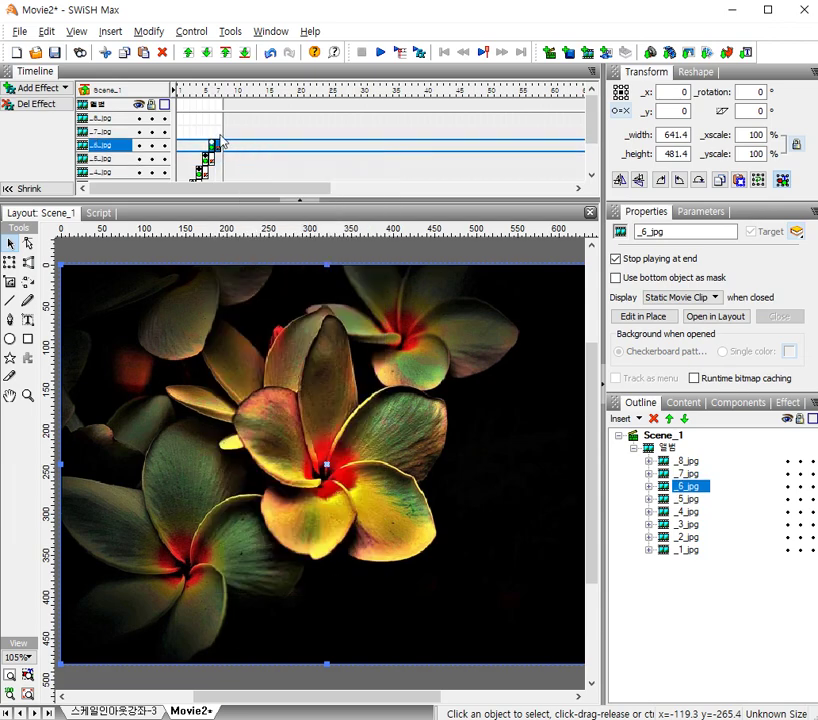
Step: Paste the copied effects onto _7_jpg at frame 7 and add only a Place effect at frame 8 of _8_jpg
{"action": "right_click", "coordinate": [219, 133]}
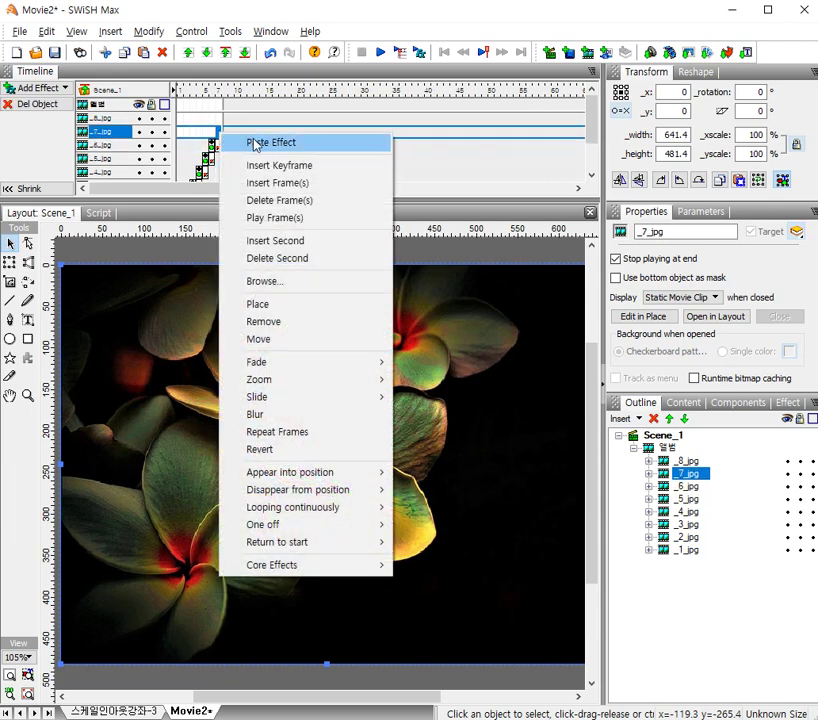
{"action": "left_click", "coordinate": [252, 142]}
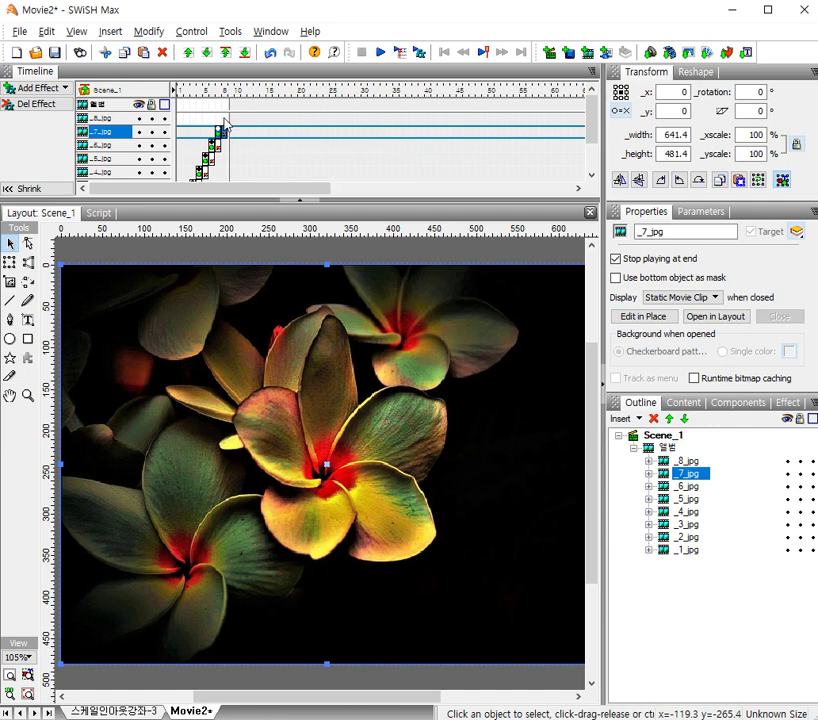
{"action": "right_click", "coordinate": [224, 119]}
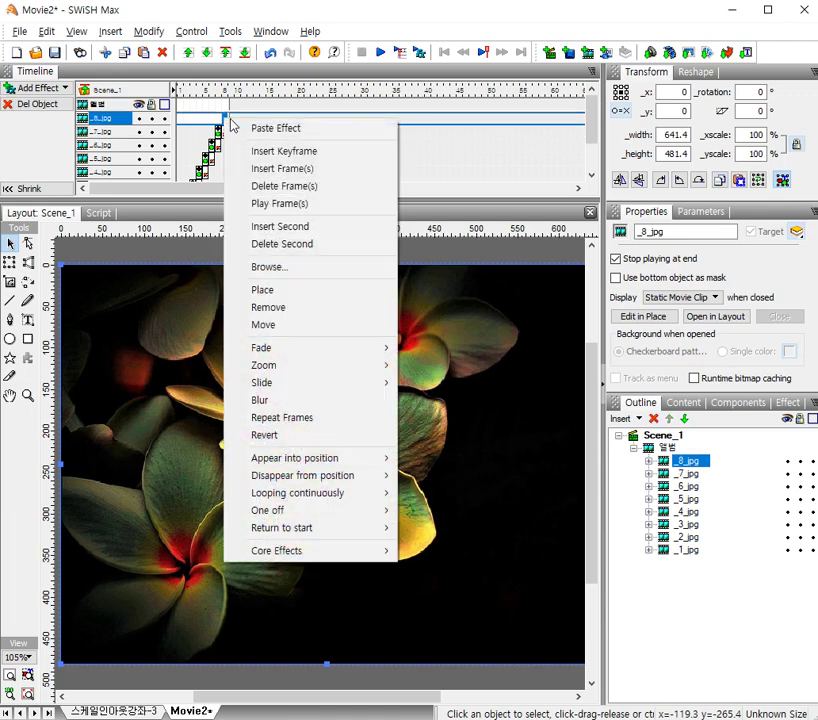
{"action": "left_click", "coordinate": [285, 291]}
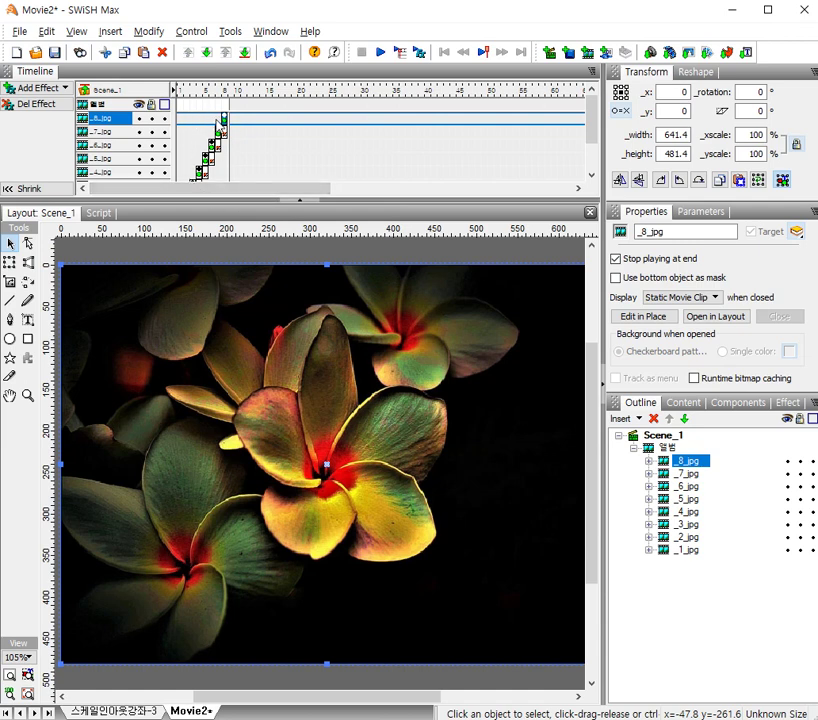
Step: Add stop() actions at frames 1, 2 and 3 of the 앨범 movie clip
{"action": "right_click", "coordinate": [178, 106]}
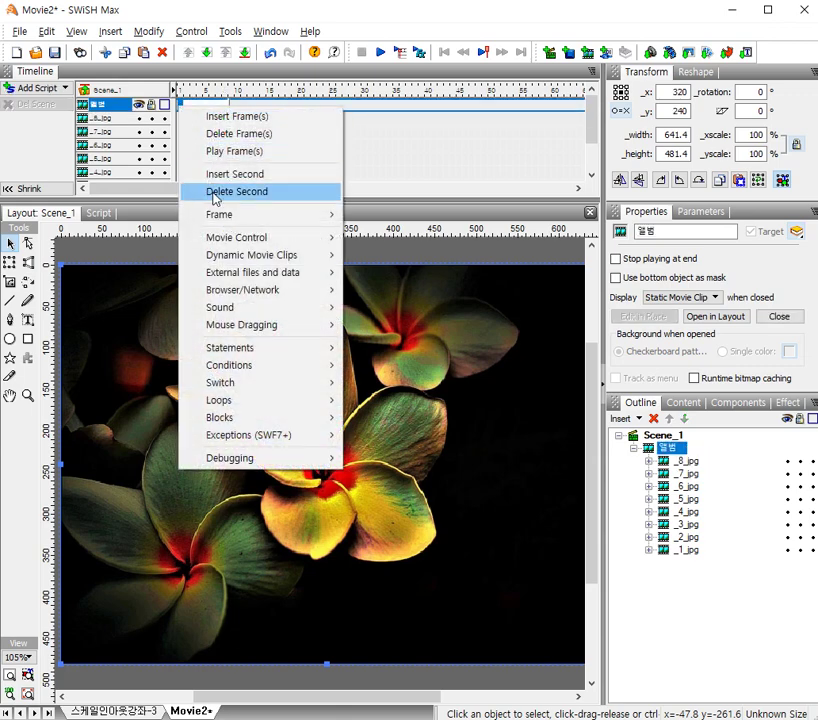
{"action": "mouse_move", "coordinate": [240, 238]}
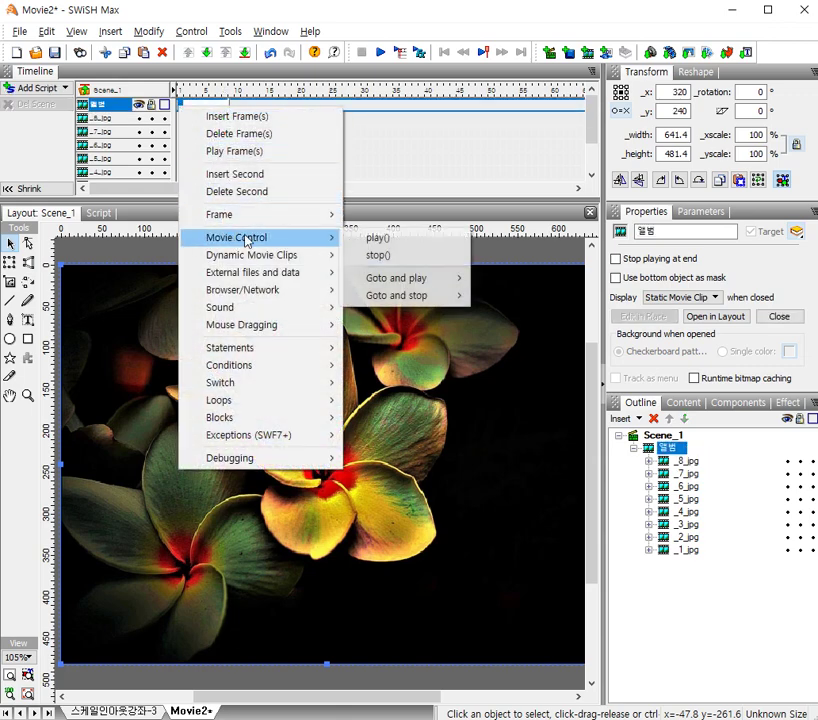
{"action": "left_click", "coordinate": [390, 256]}
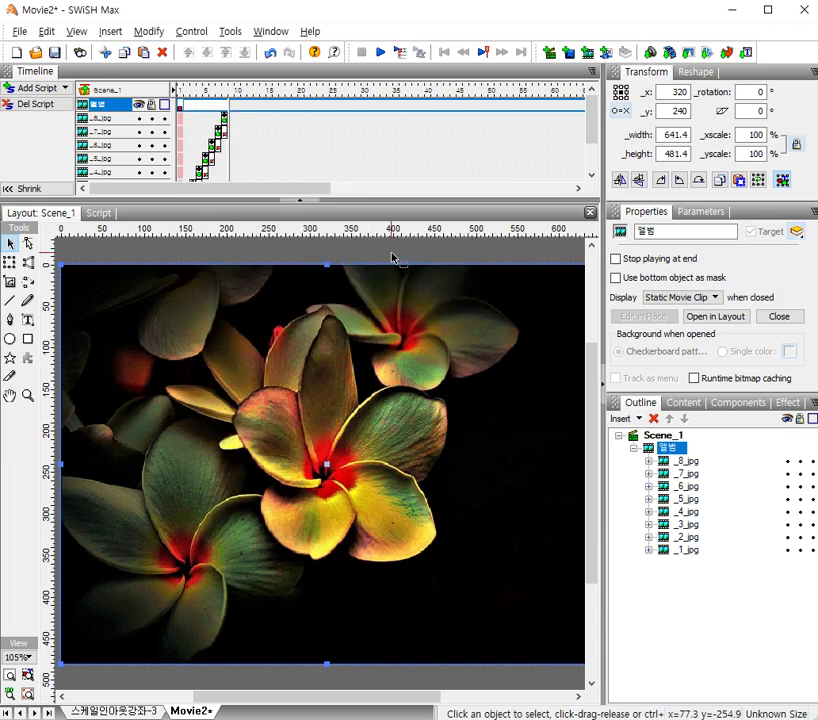
{"action": "right_click", "coordinate": [187, 111]}
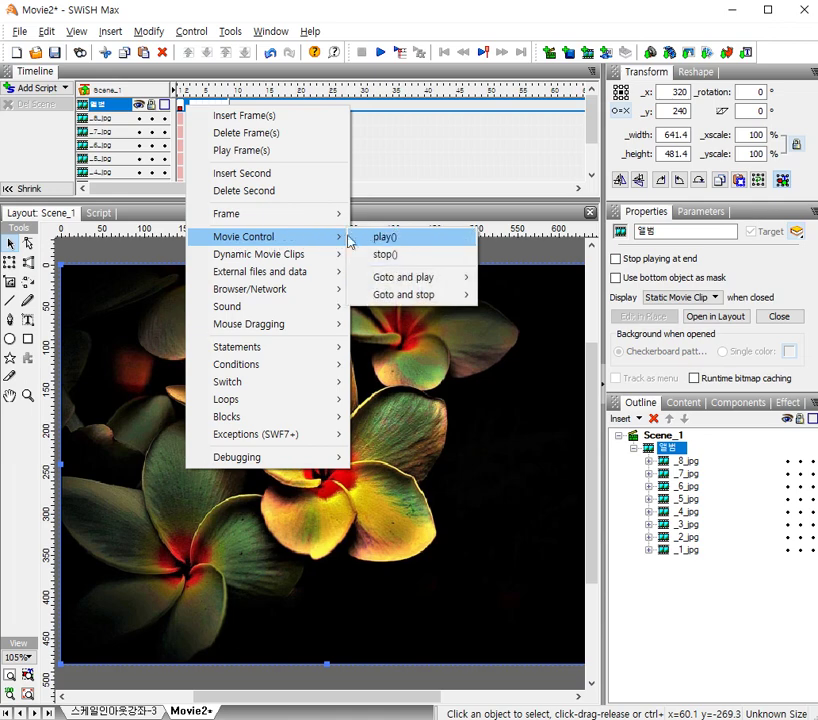
{"action": "left_click", "coordinate": [387, 254]}
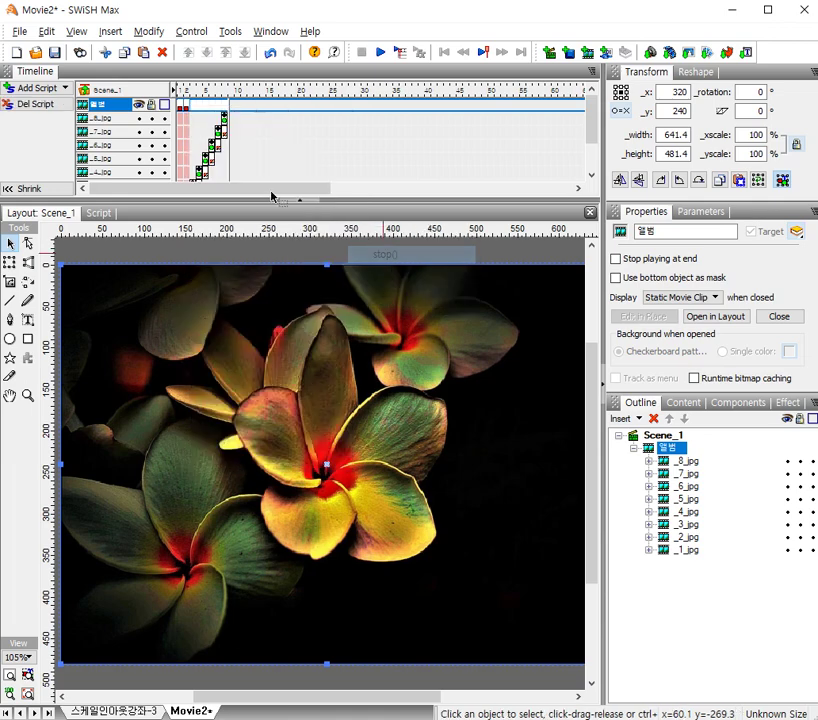
{"action": "right_click", "coordinate": [193, 112]}
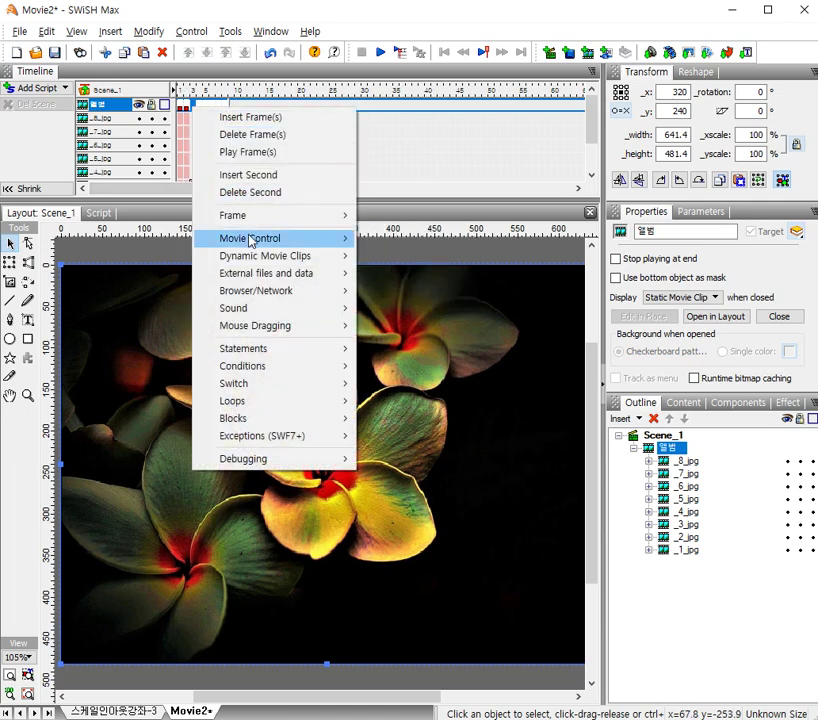
{"action": "mouse_move", "coordinate": [285, 243]}
{"action": "left_click", "coordinate": [392, 257]}
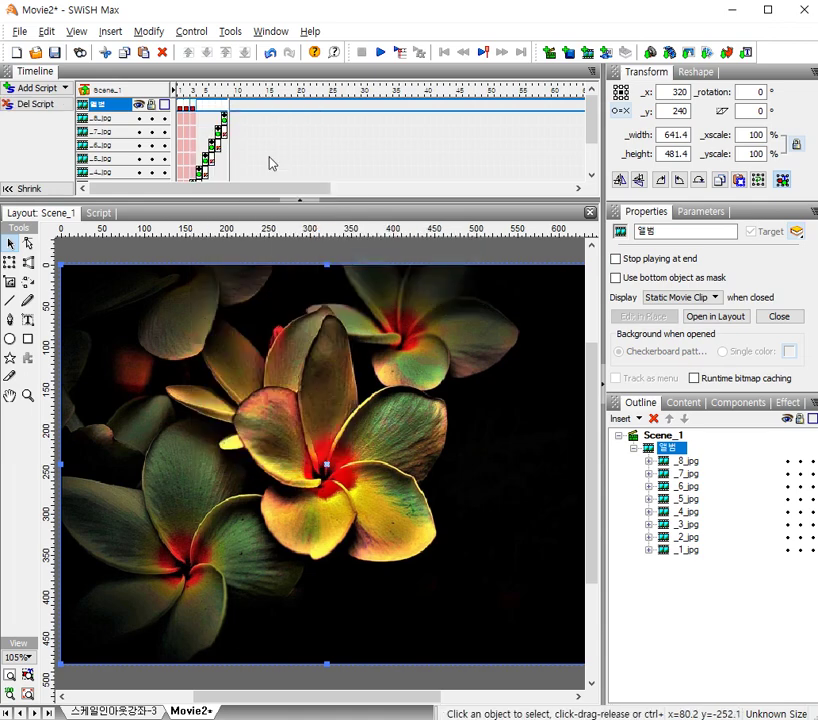
Step: Add stop() actions at frames 4, 5 and 6 of the 앨범 movie clip
{"action": "right_click", "coordinate": [203, 108]}
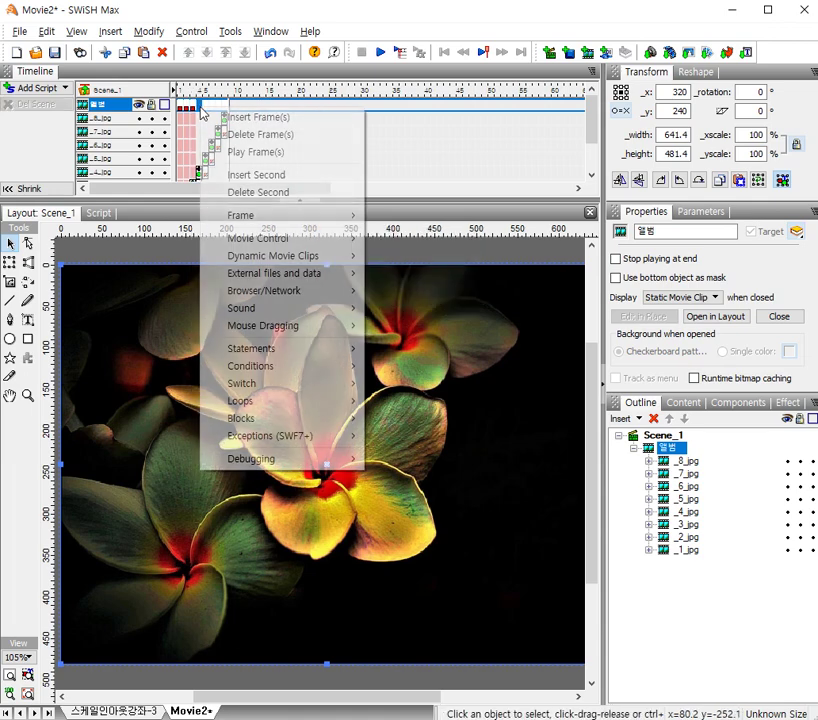
{"action": "mouse_move", "coordinate": [246, 243]}
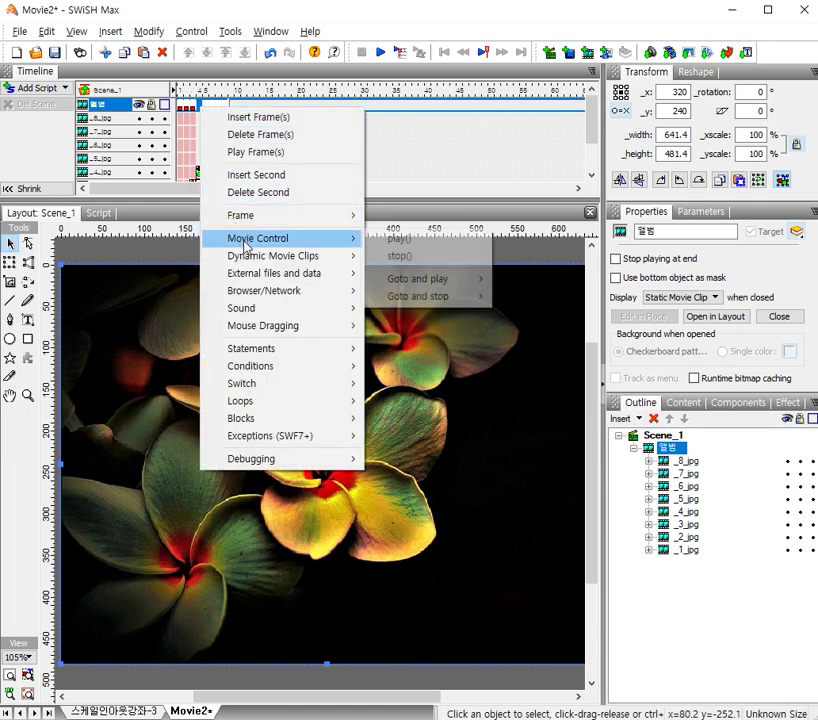
{"action": "left_click", "coordinate": [399, 257]}
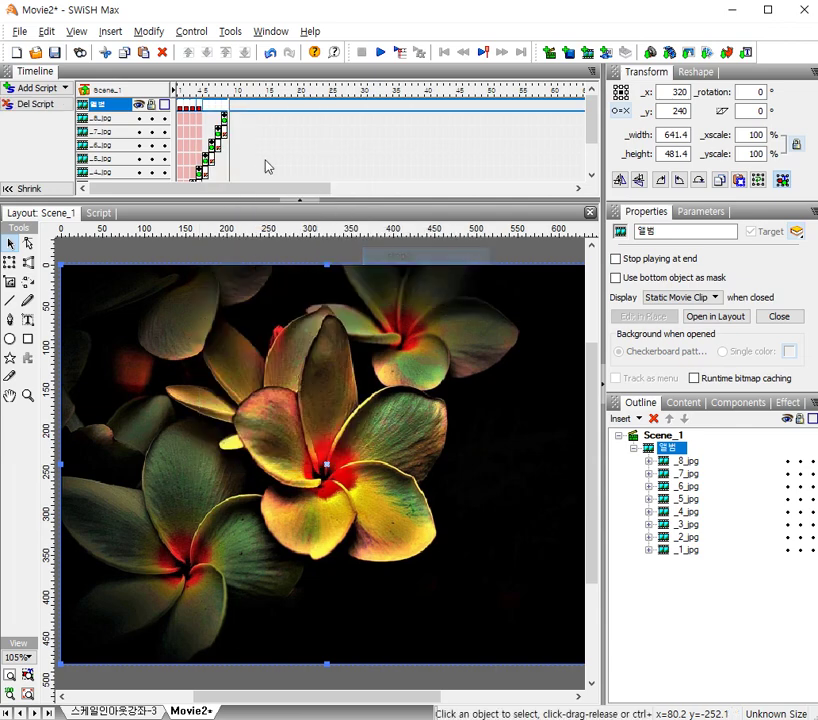
{"action": "right_click", "coordinate": [208, 110]}
{"action": "mouse_move", "coordinate": [325, 237]}
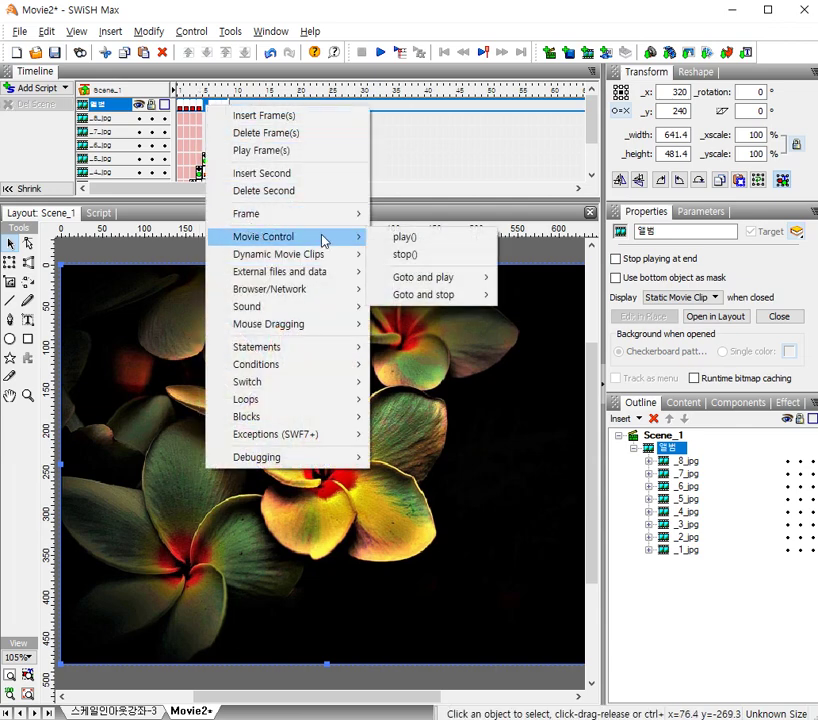
{"action": "left_click", "coordinate": [399, 257]}
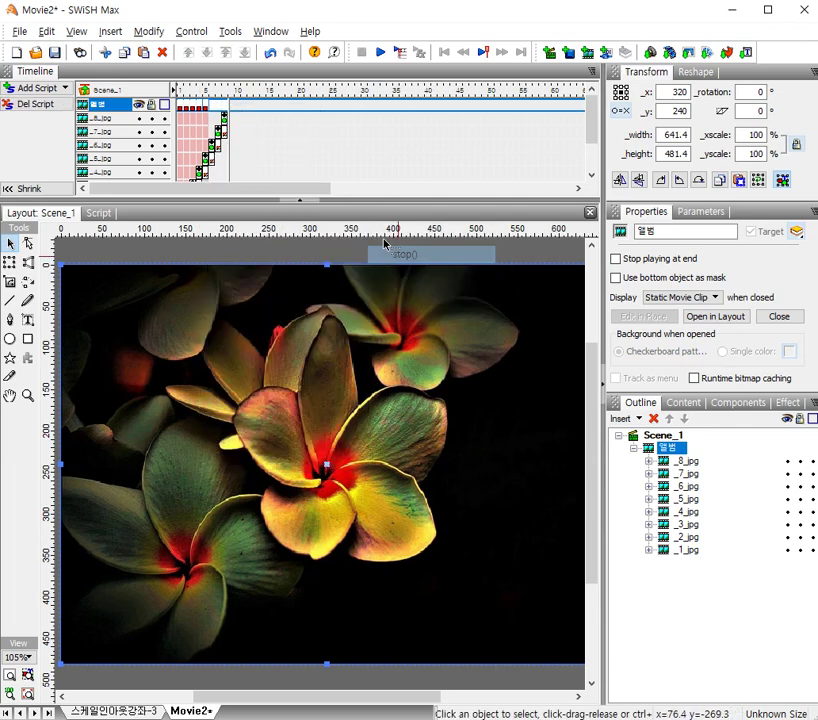
{"action": "right_click", "coordinate": [213, 111]}
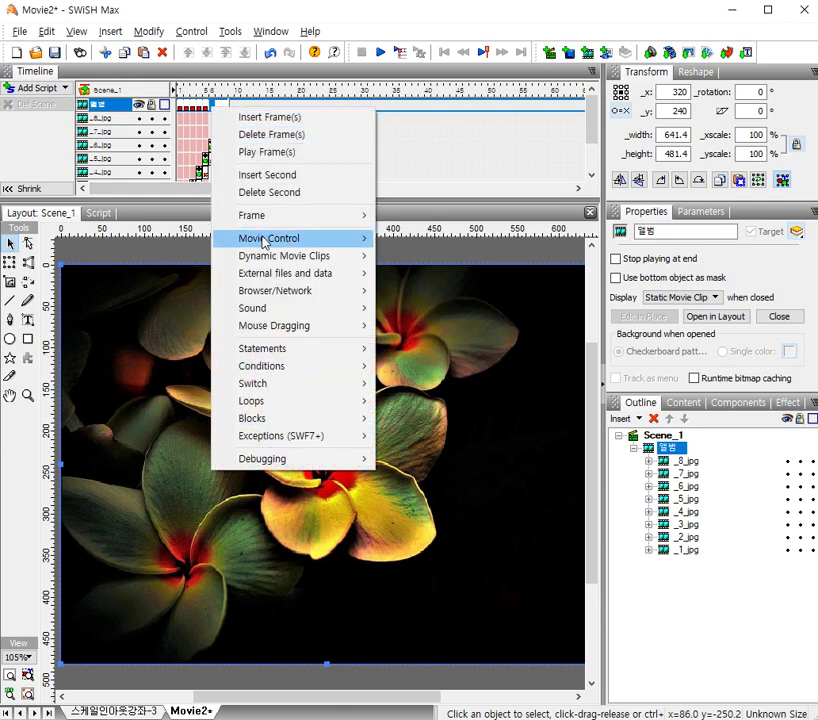
{"action": "mouse_move", "coordinate": [368, 244]}
{"action": "left_click", "coordinate": [405, 256]}
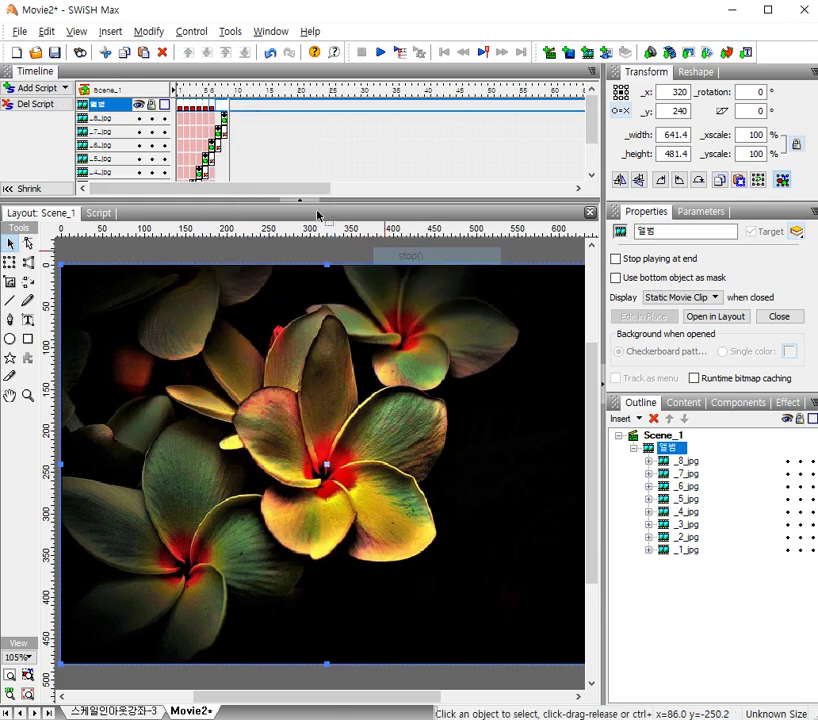
Step: Add stop() actions at frames 7 and 8 of the 앨범 movie clip
{"action": "right_click", "coordinate": [221, 109]}
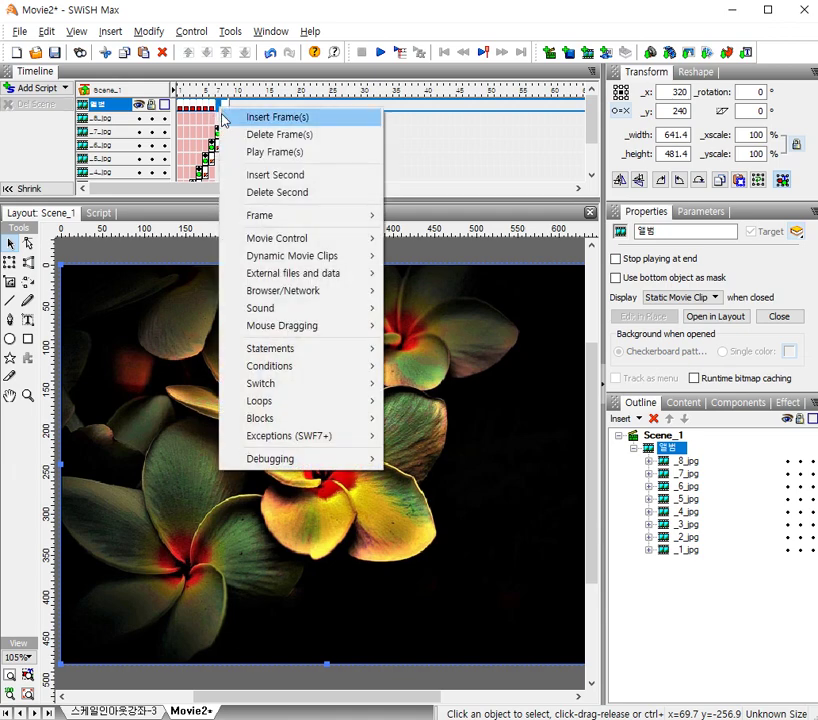
{"action": "mouse_move", "coordinate": [310, 245]}
{"action": "left_click", "coordinate": [414, 256]}
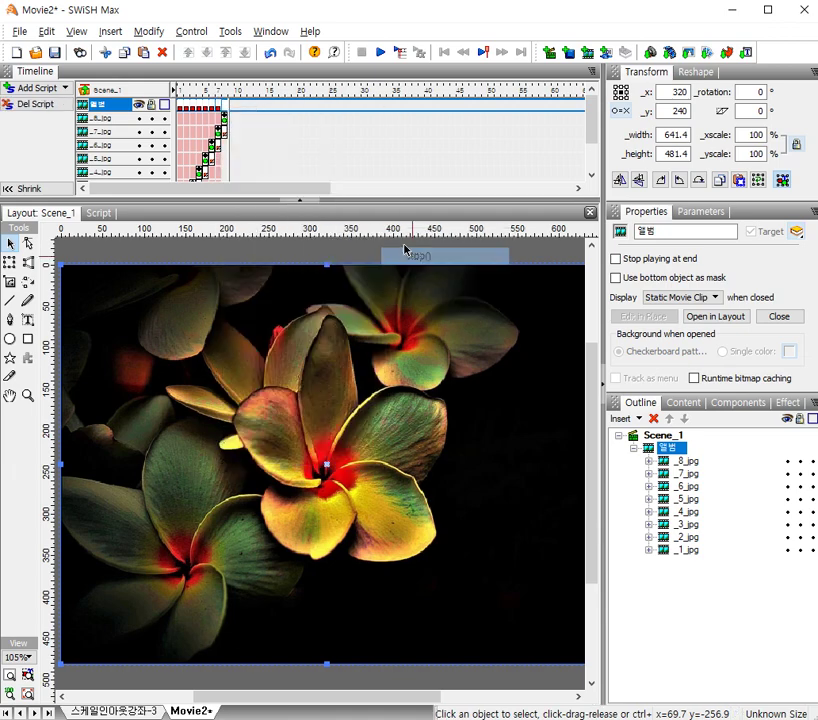
{"action": "right_click", "coordinate": [225, 110]}
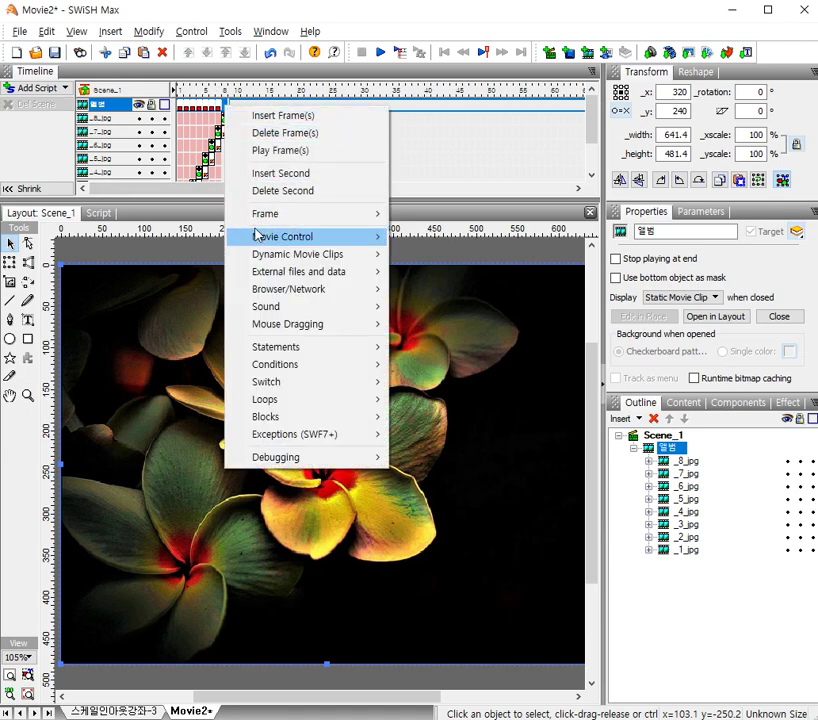
{"action": "mouse_move", "coordinate": [259, 238]}
{"action": "left_click", "coordinate": [433, 257]}
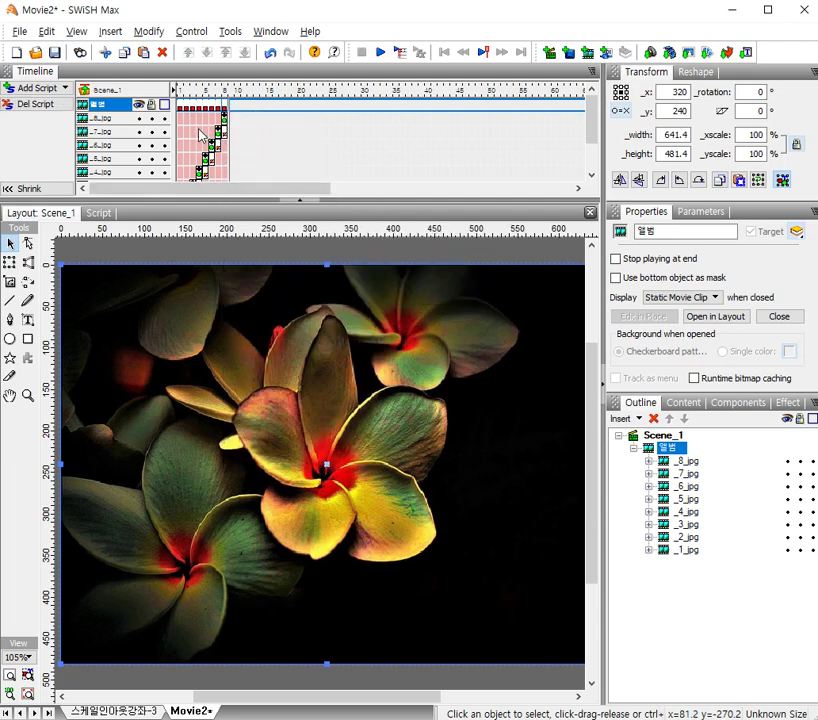
{"action": "mouse_move", "coordinate": [212, 112]}
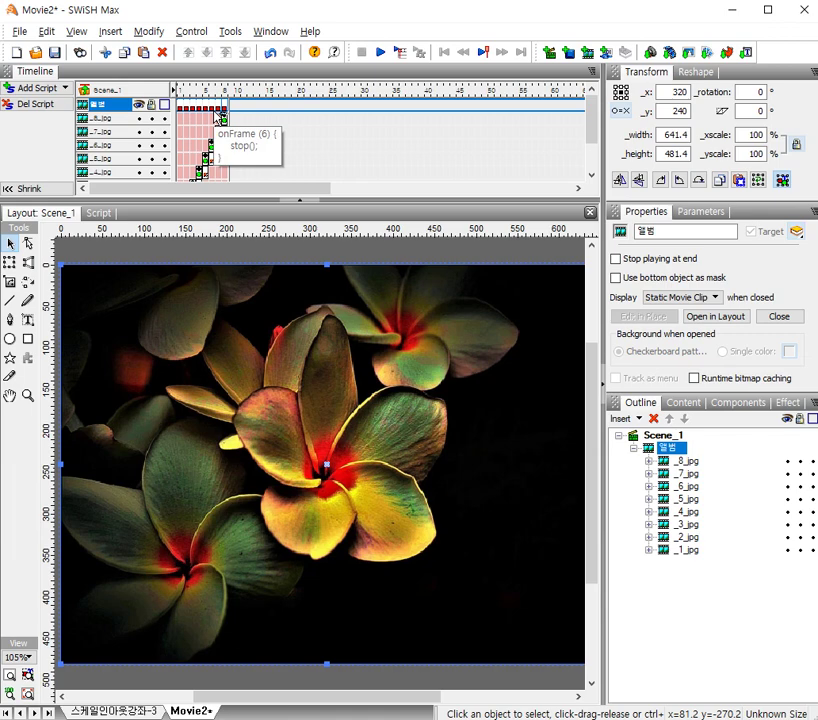
Step: Insert an empty movie clip inside 앨범 above _8_jpg and name it 자동
{"action": "left_click", "coordinate": [111, 38]}
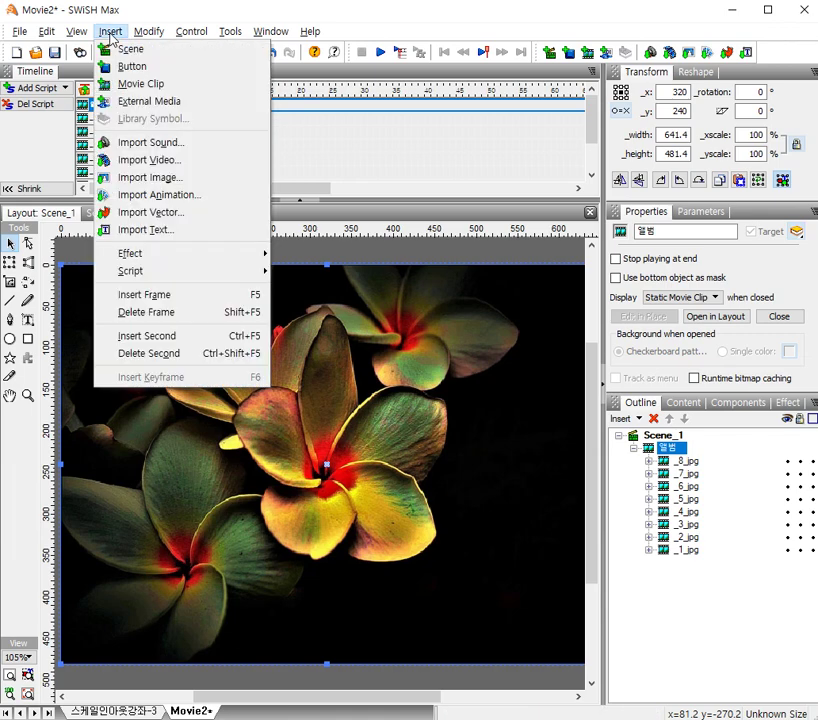
{"action": "left_click", "coordinate": [143, 86]}
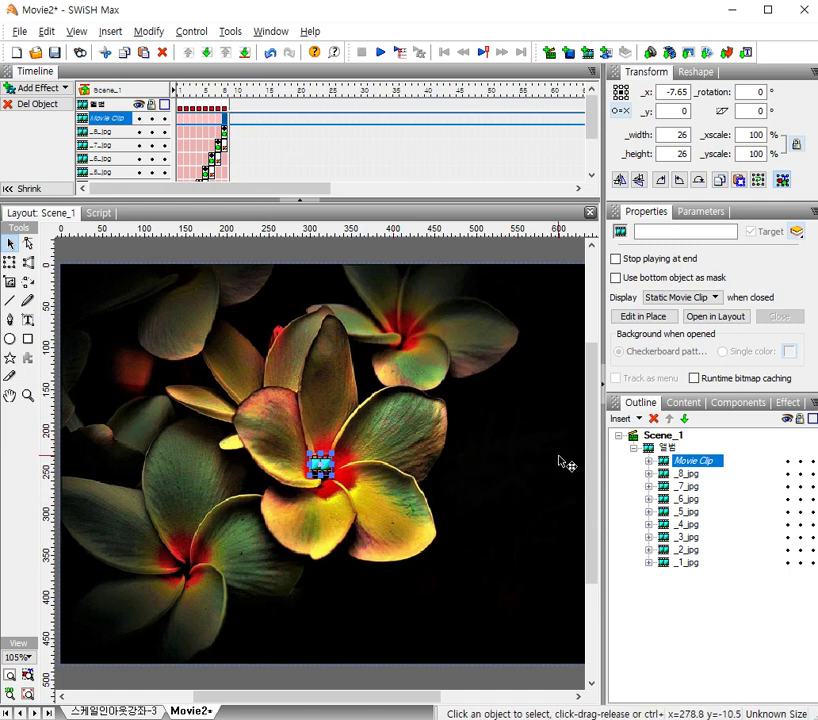
{"action": "left_click", "coordinate": [706, 461]}
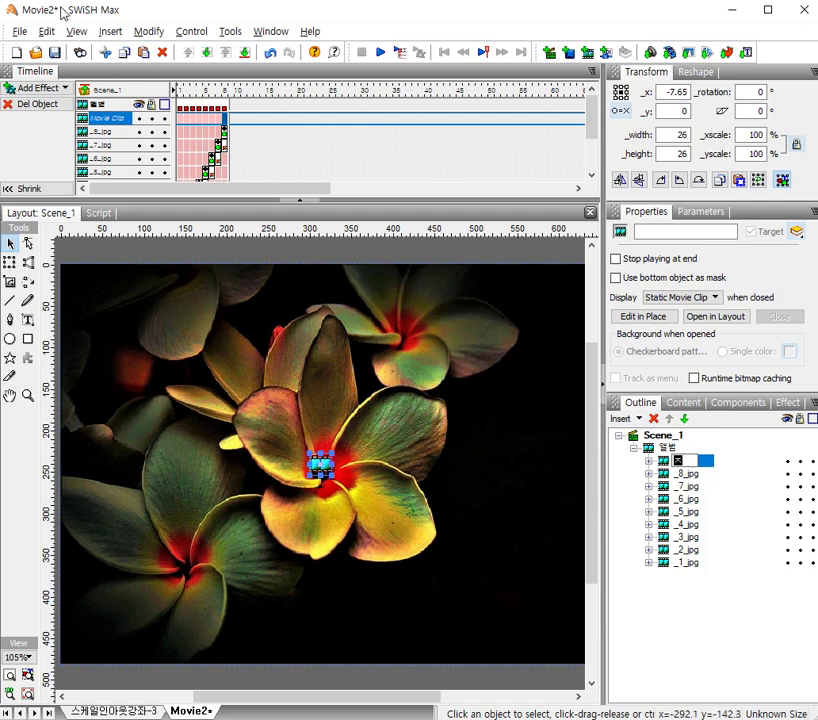
{"action": "type", "text": "자막"}
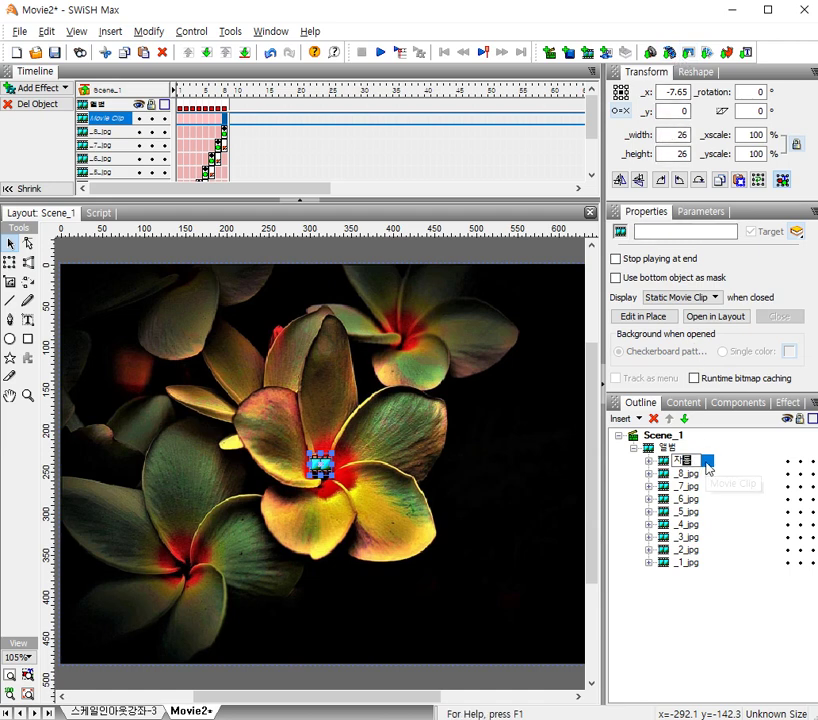
{"action": "key", "text": "Return"}
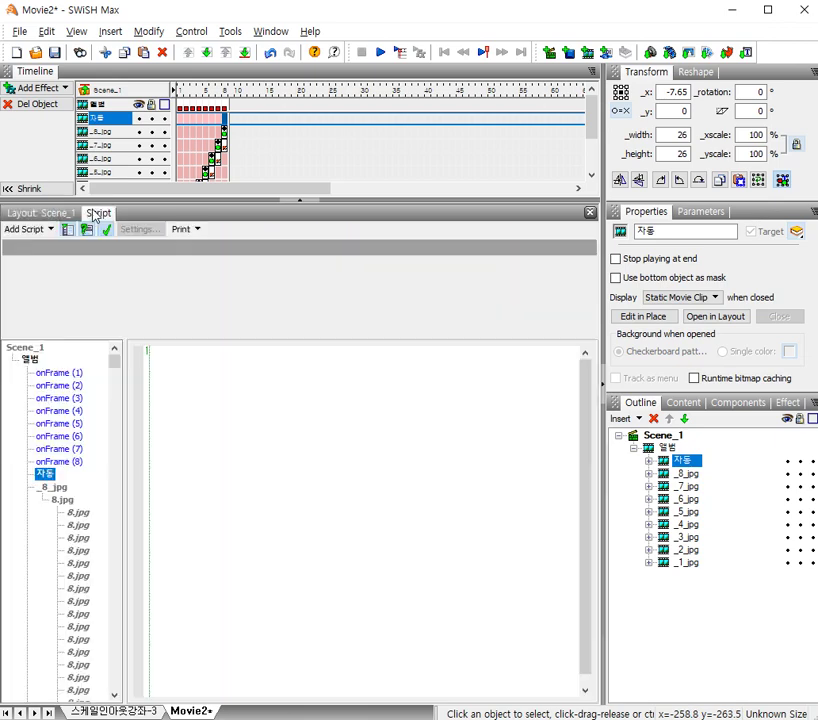
Step: Add an onFrame event at frame 1 to the script of the 자동 clip
{"action": "left_click", "coordinate": [100, 215]}
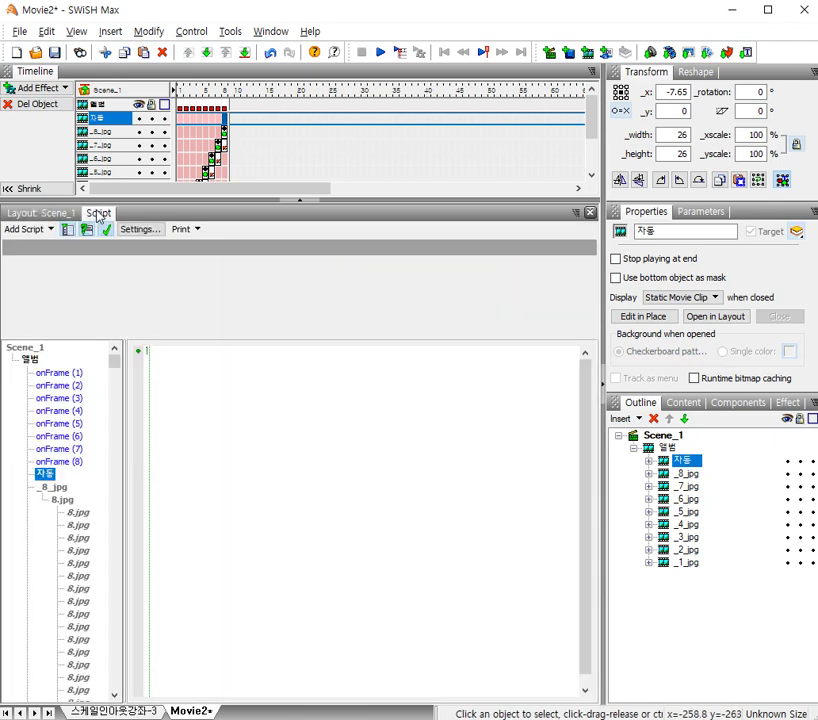
{"action": "left_click", "coordinate": [52, 232]}
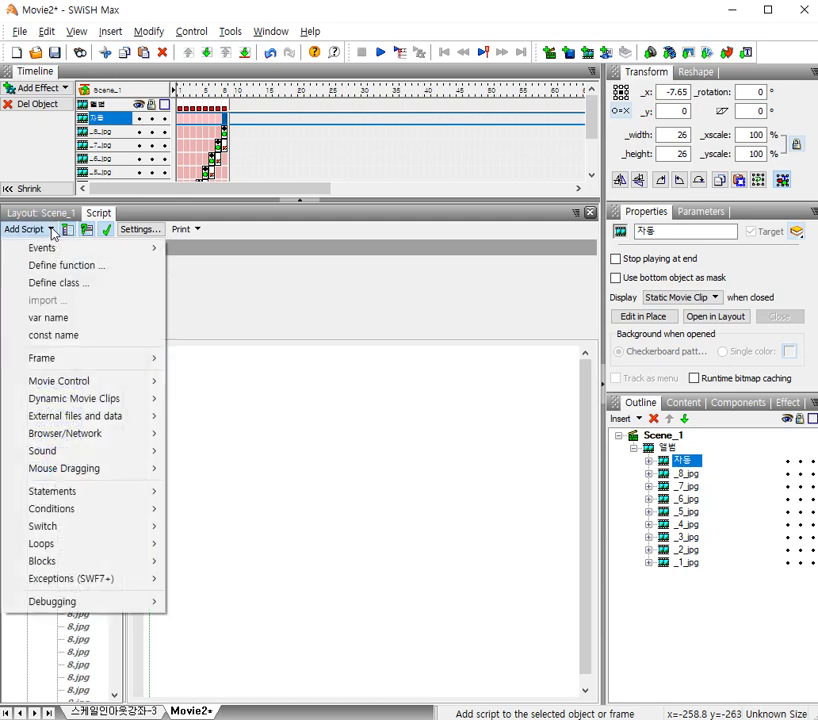
{"action": "mouse_move", "coordinate": [59, 254]}
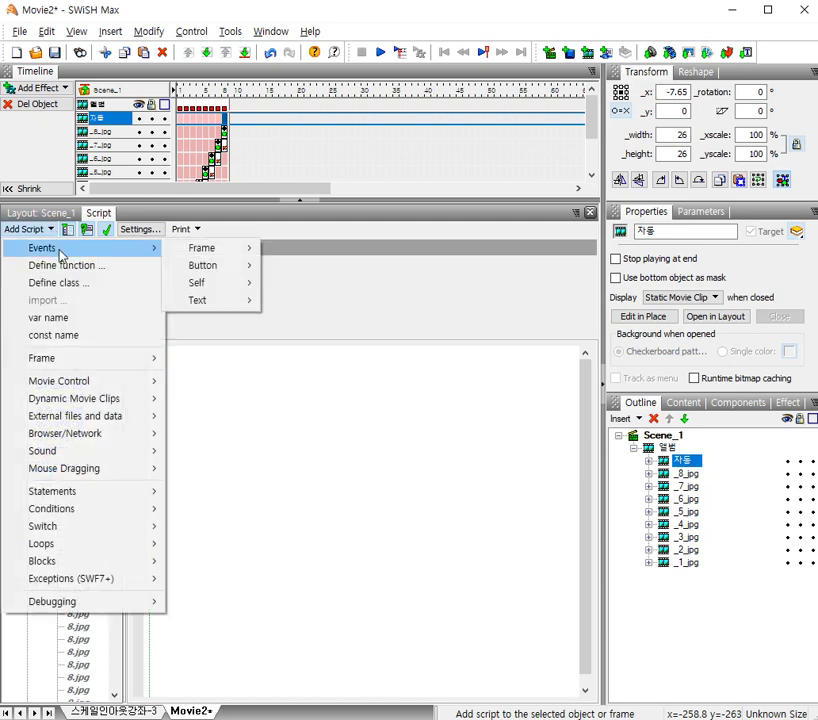
{"action": "mouse_move", "coordinate": [198, 250]}
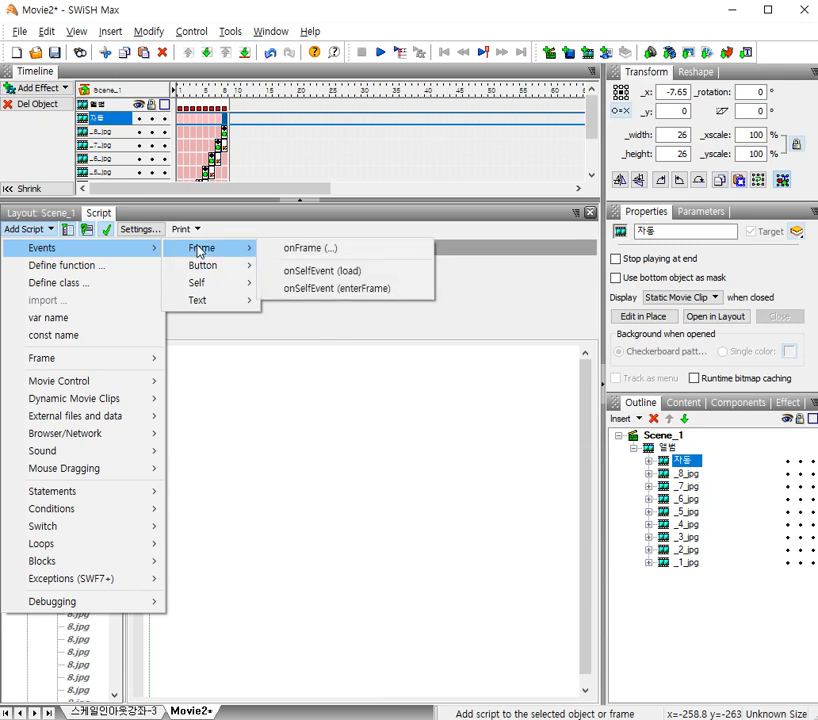
{"action": "left_click", "coordinate": [315, 252]}
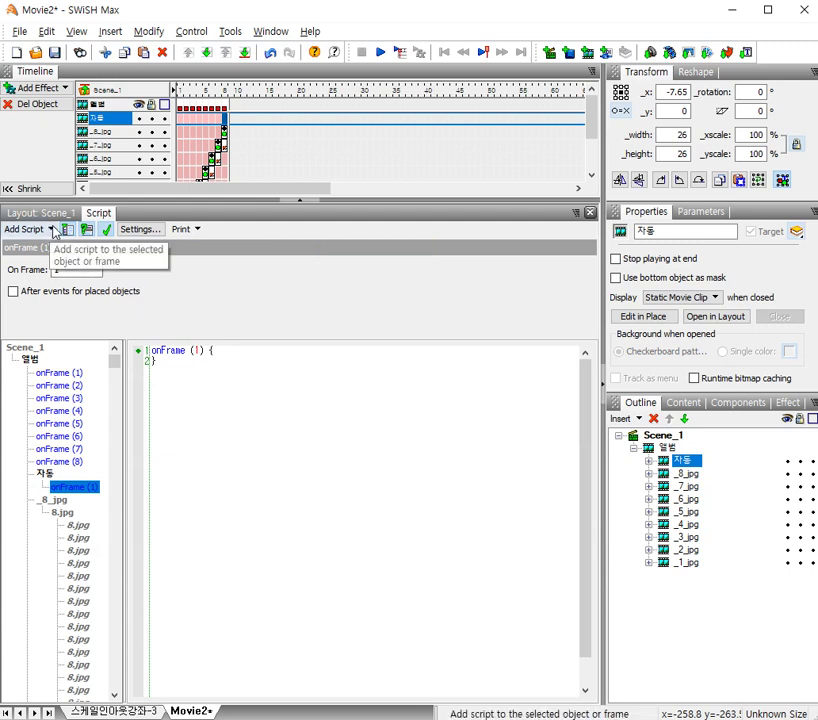
Step: Add a play() action to the 자동 clip's frame event with _parent as its target
{"action": "left_click", "coordinate": [50, 229]}
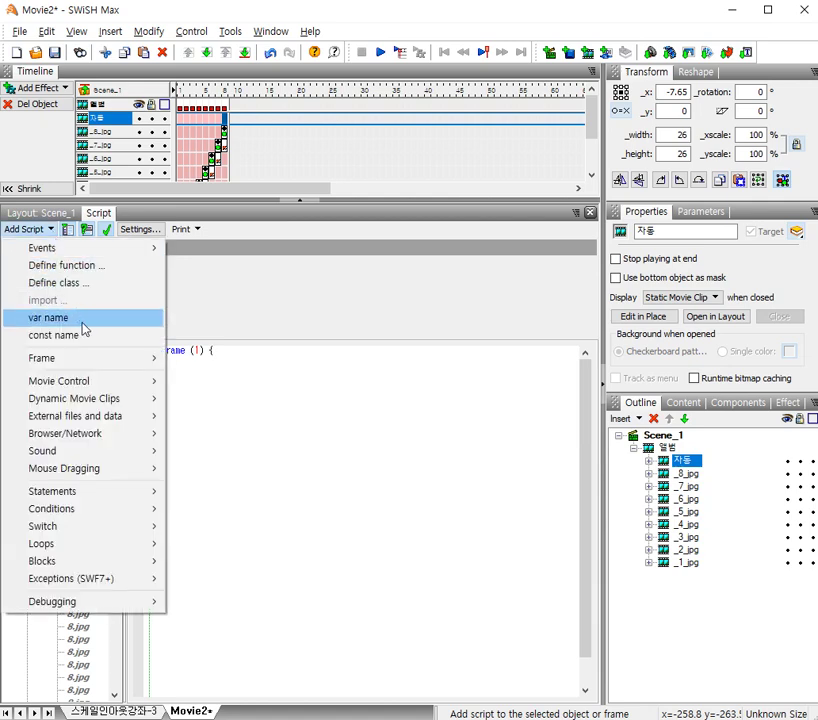
{"action": "mouse_move", "coordinate": [104, 385]}
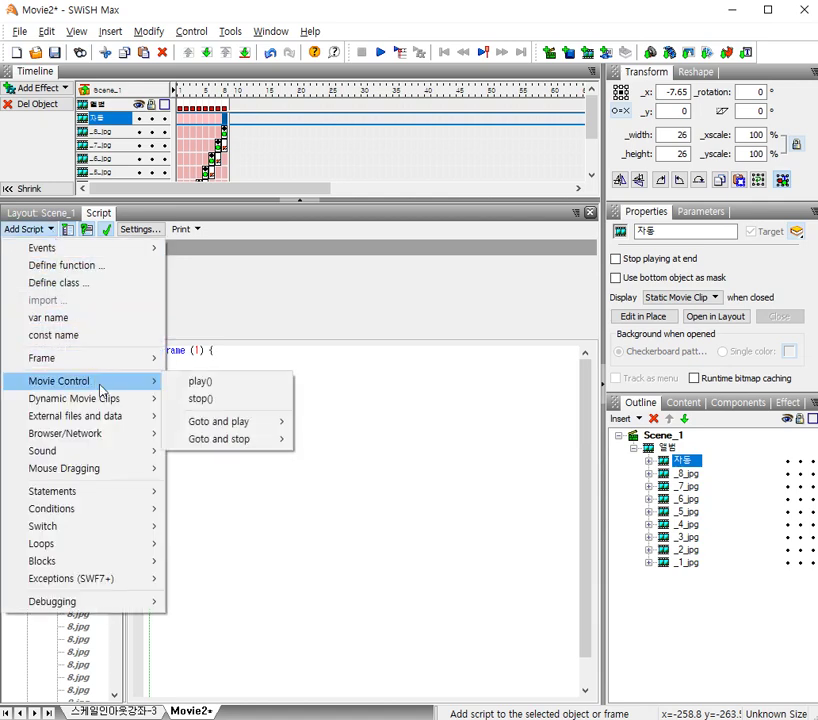
{"action": "left_click", "coordinate": [197, 381]}
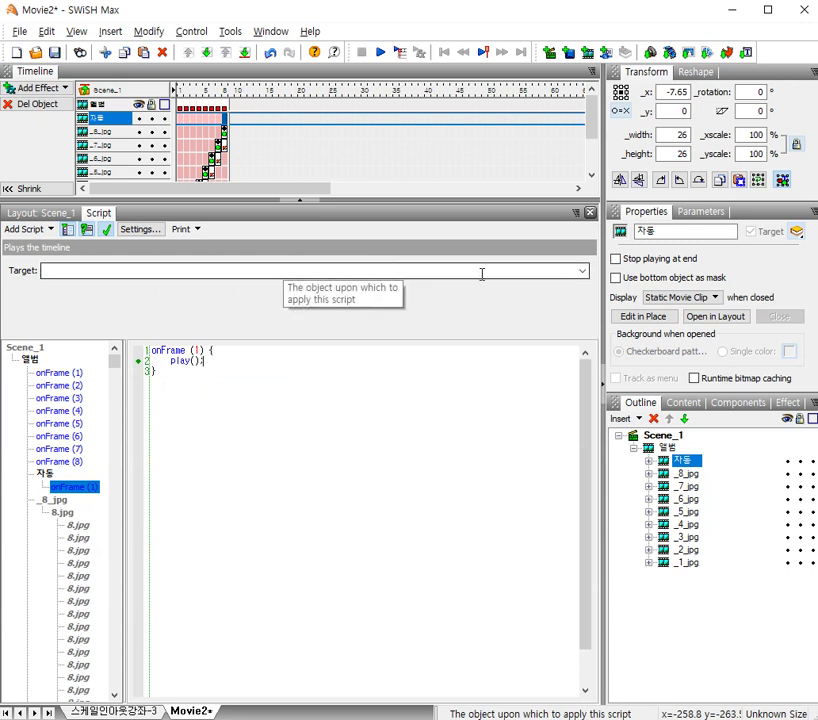
{"action": "left_click", "coordinate": [584, 272]}
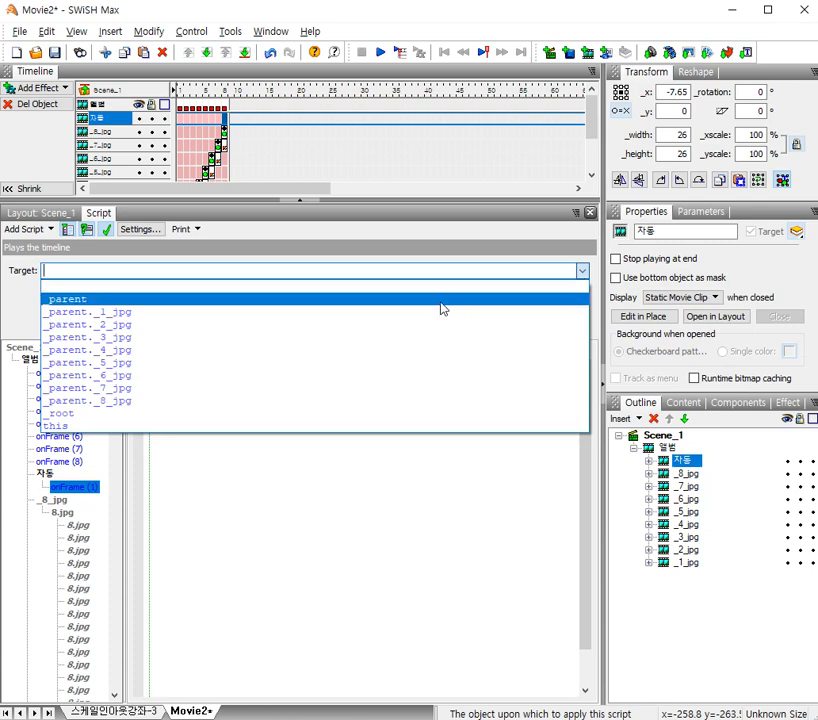
{"action": "left_click", "coordinate": [441, 307]}
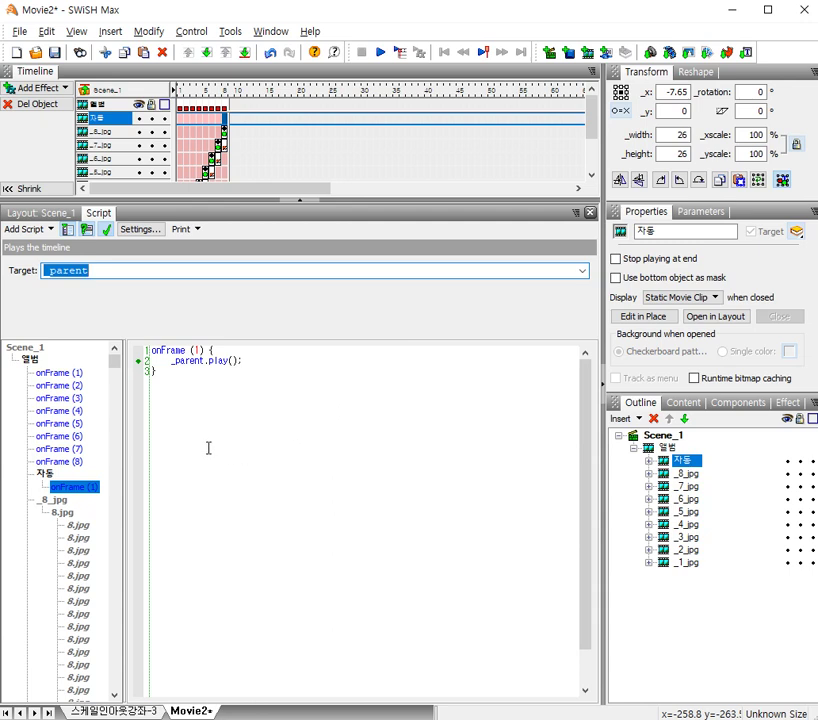
Step: Set the 자동 clip's event to run on frame 300, collapse 앨범 and toggle script error highlighting
{"action": "left_click", "coordinate": [216, 350]}
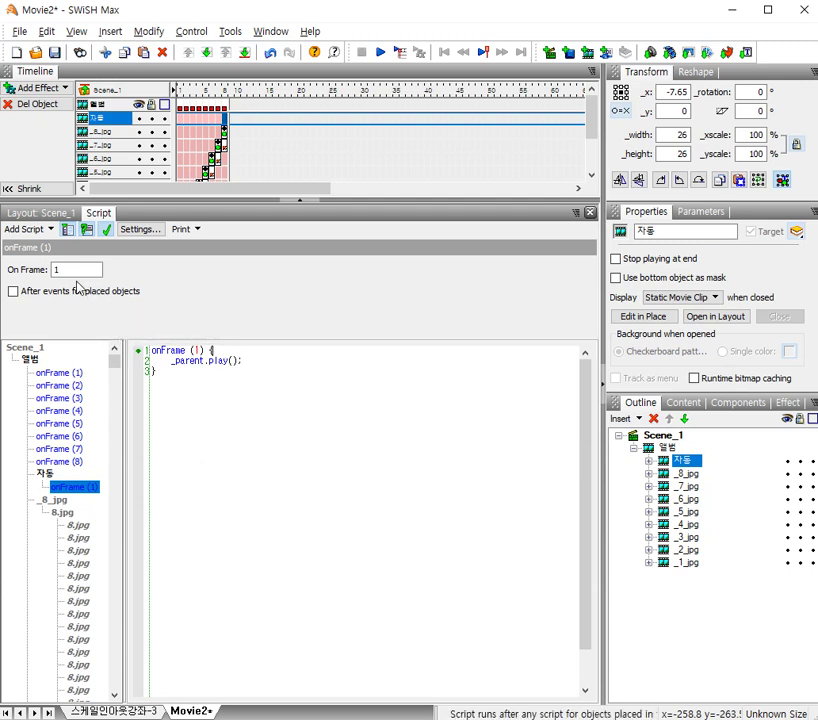
{"action": "double_click", "coordinate": [55, 269]}
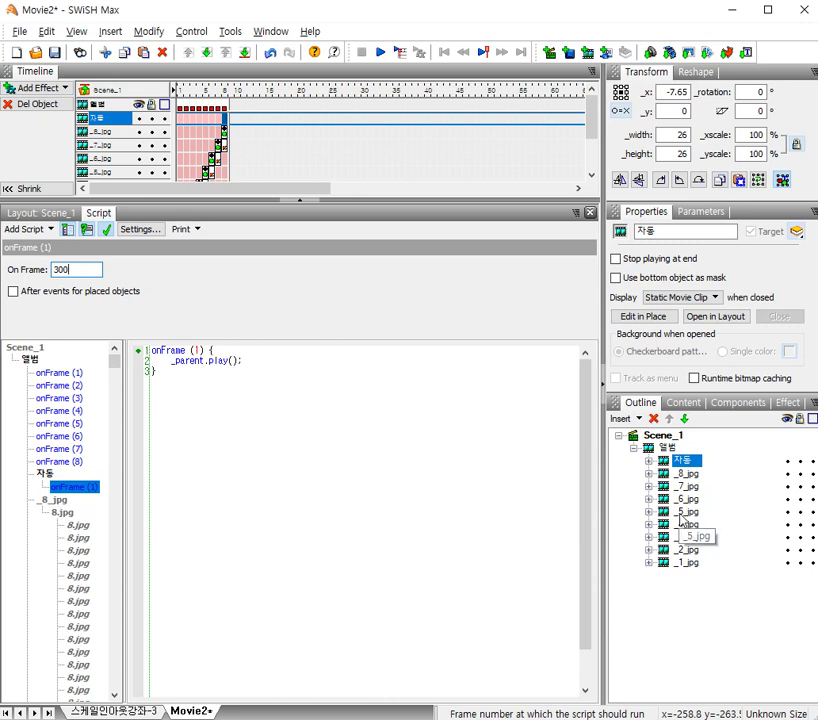
{"action": "left_click", "coordinate": [634, 451]}
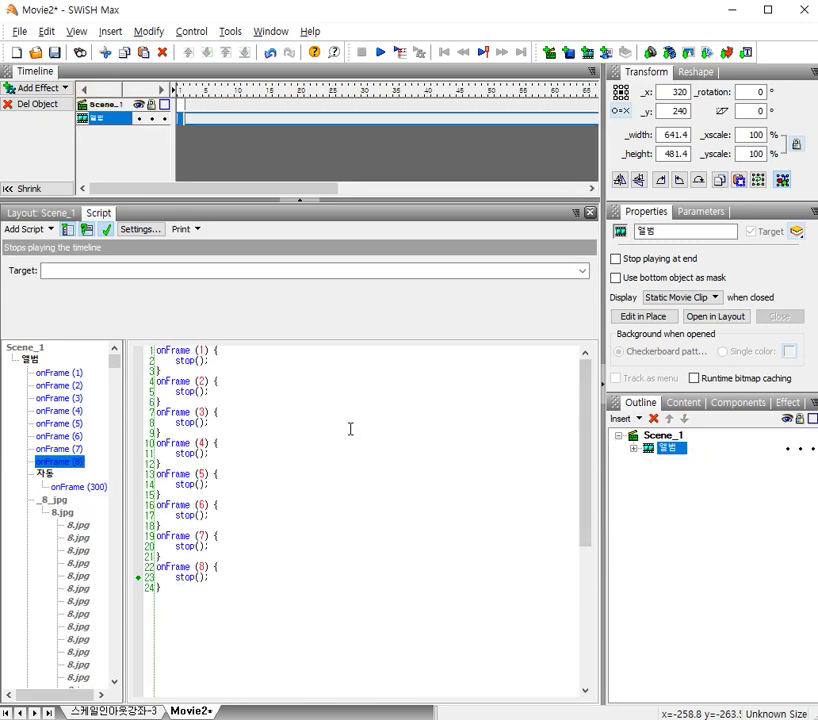
{"action": "left_click", "coordinate": [108, 230]}
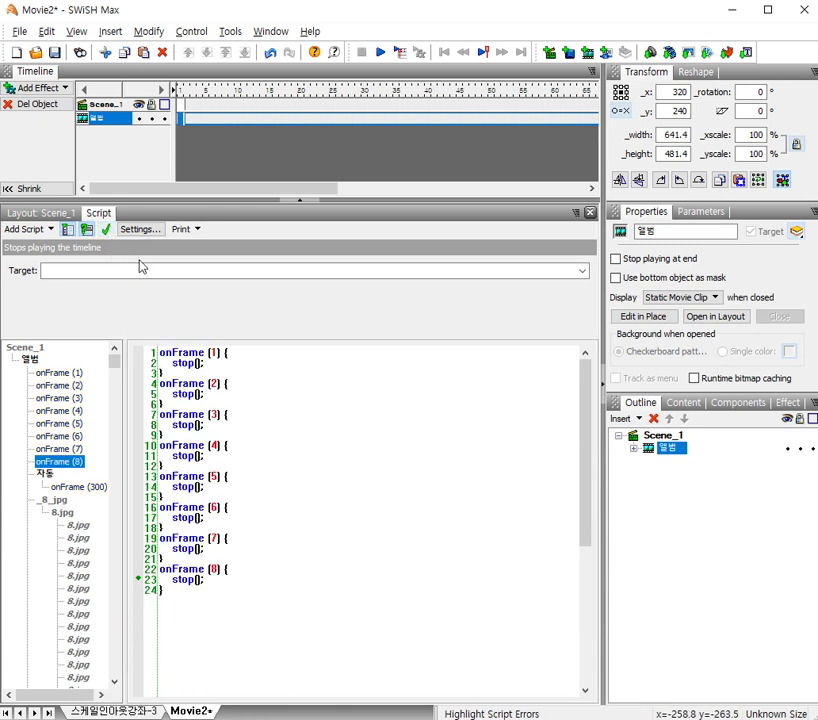
Step: Play the movie in the layout to check the automatic image changes, and stop it
{"action": "left_click", "coordinate": [47, 214]}
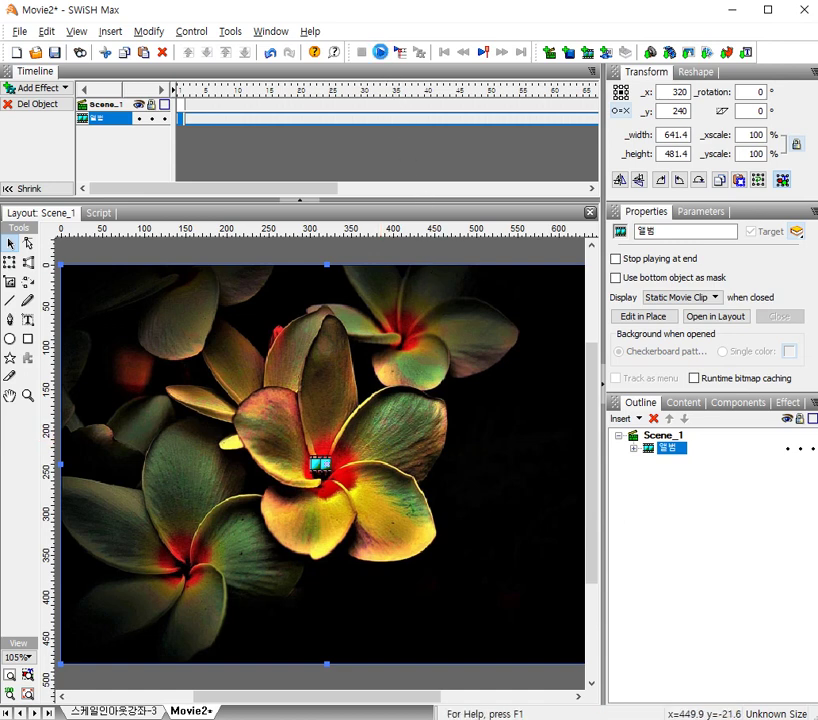
{"action": "left_click", "coordinate": [381, 53]}
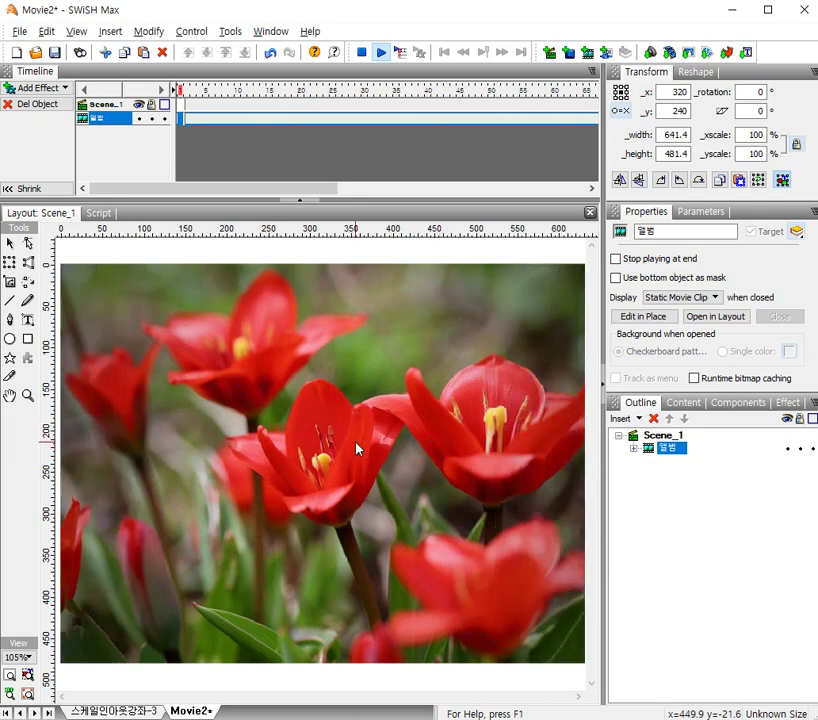
{"action": "left_click", "coordinate": [361, 54]}
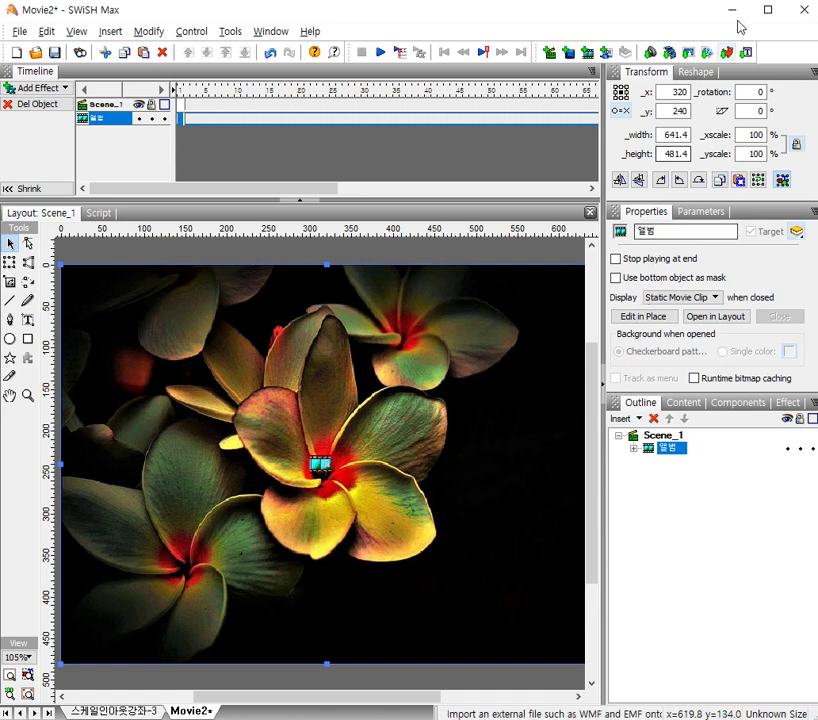
Step: Import image 8 from the 로링버튼이미지 folder into Scene_1 and accept the JPEG recompression
{"action": "left_click", "coordinate": [690, 56]}
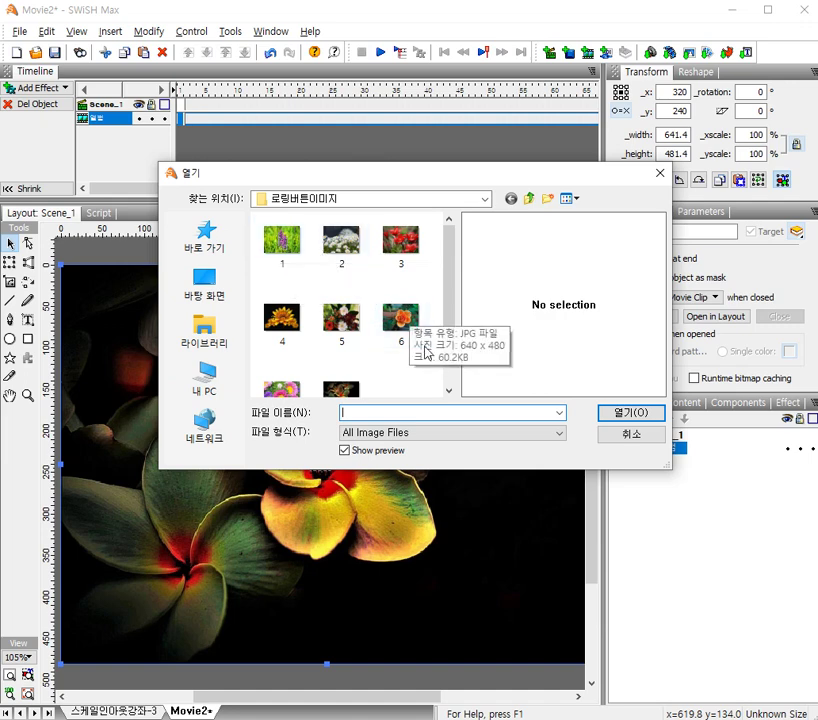
{"action": "left_click_drag", "start_coordinate": [450, 327], "coordinate": [447, 356]}
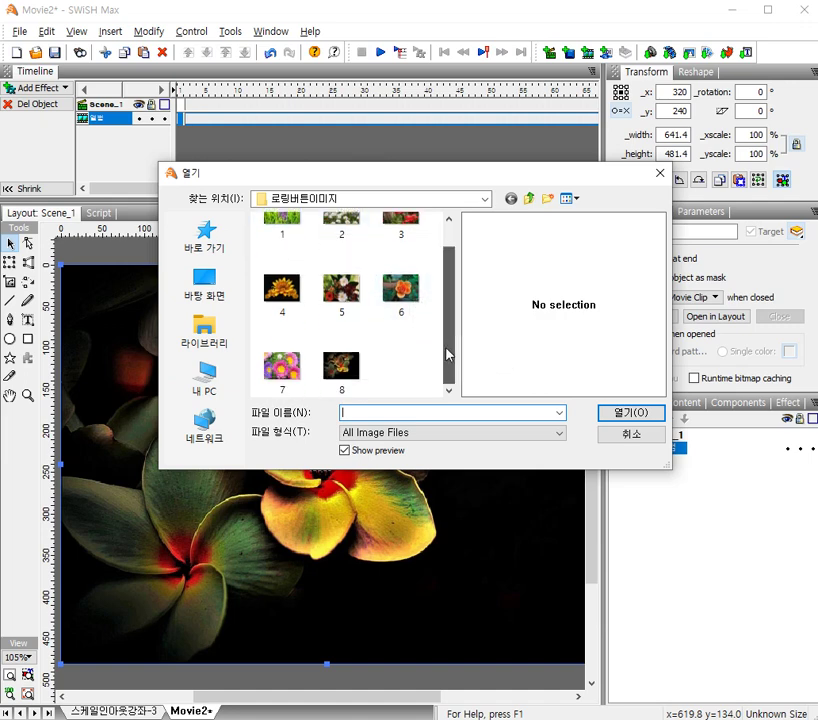
{"action": "left_click", "coordinate": [351, 370]}
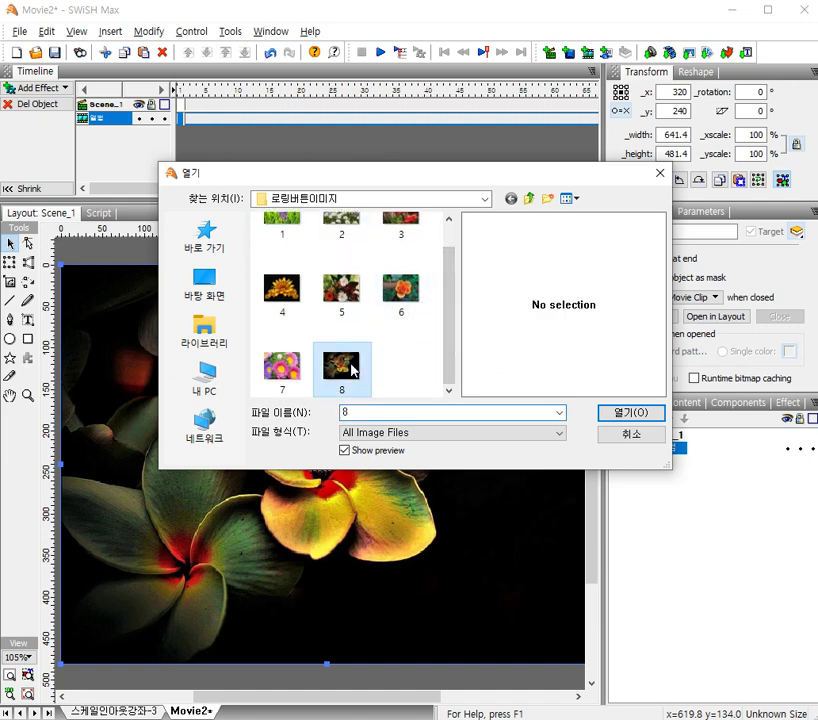
{"action": "left_click", "coordinate": [609, 411]}
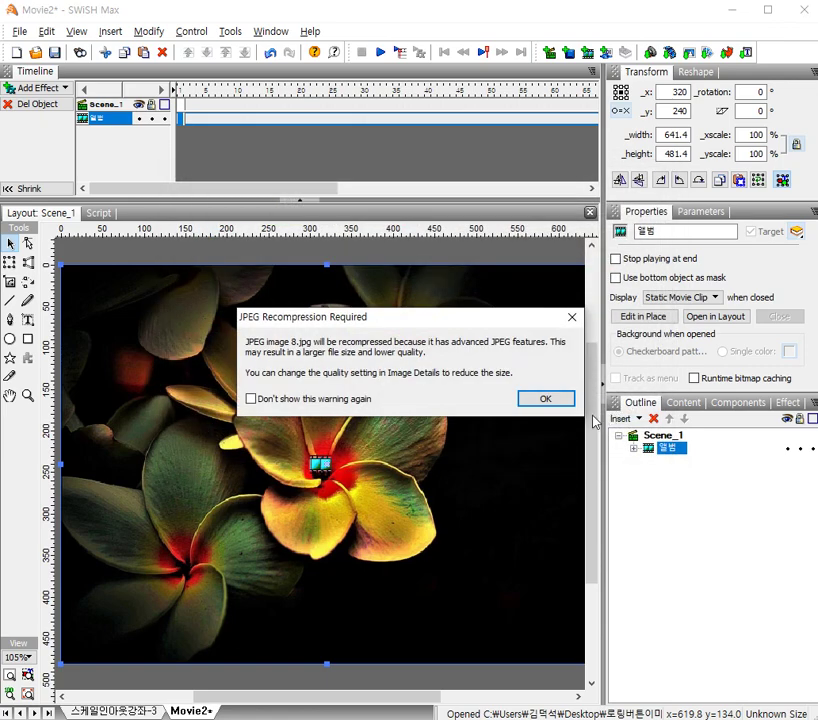
{"action": "left_click", "coordinate": [541, 400]}
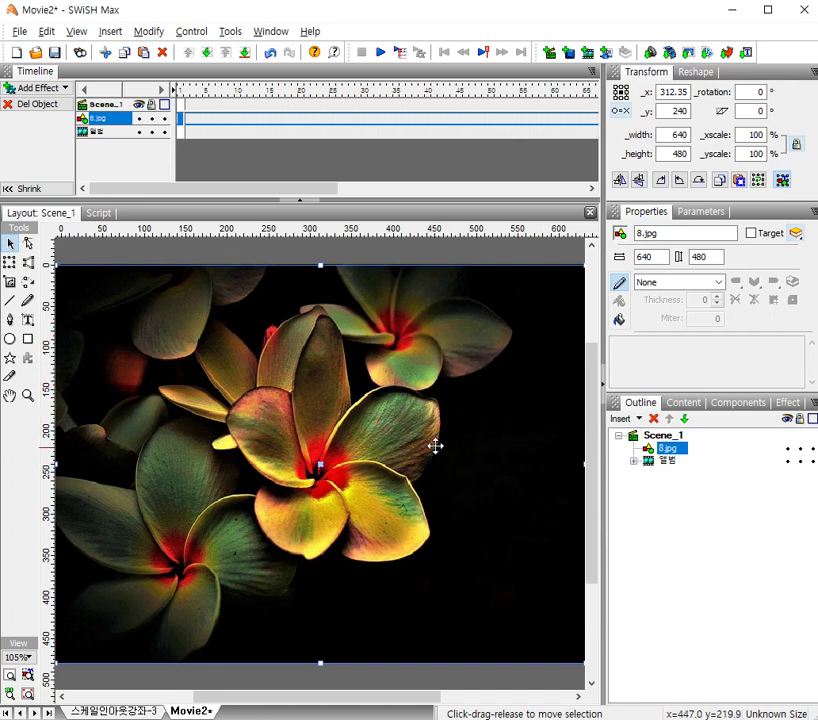
Step: Send 8.jpg behind the 앨범 clip in the stacking order and play the movie to check it
{"action": "left_click", "coordinate": [634, 461]}
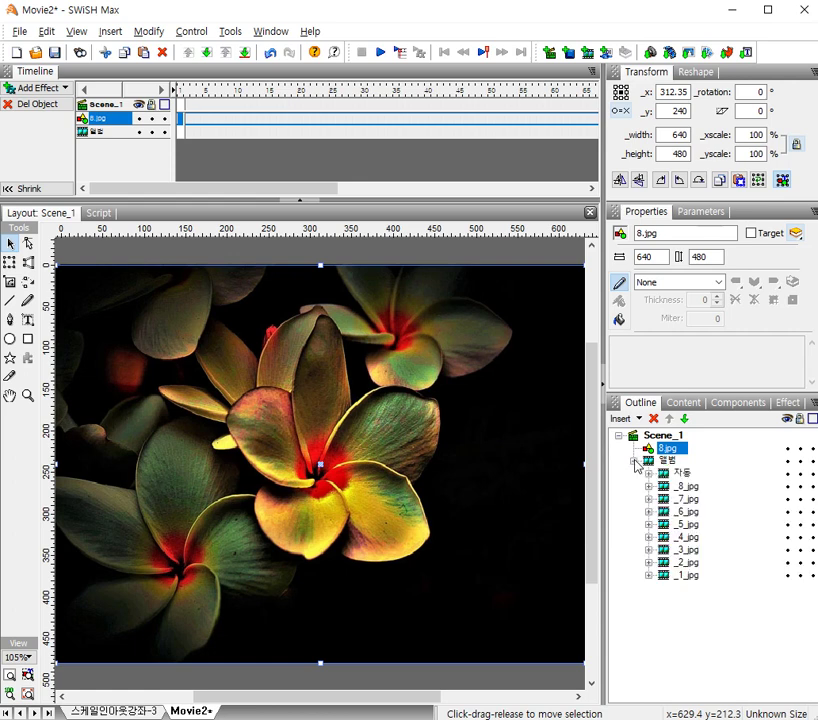
{"action": "left_click", "coordinate": [686, 420]}
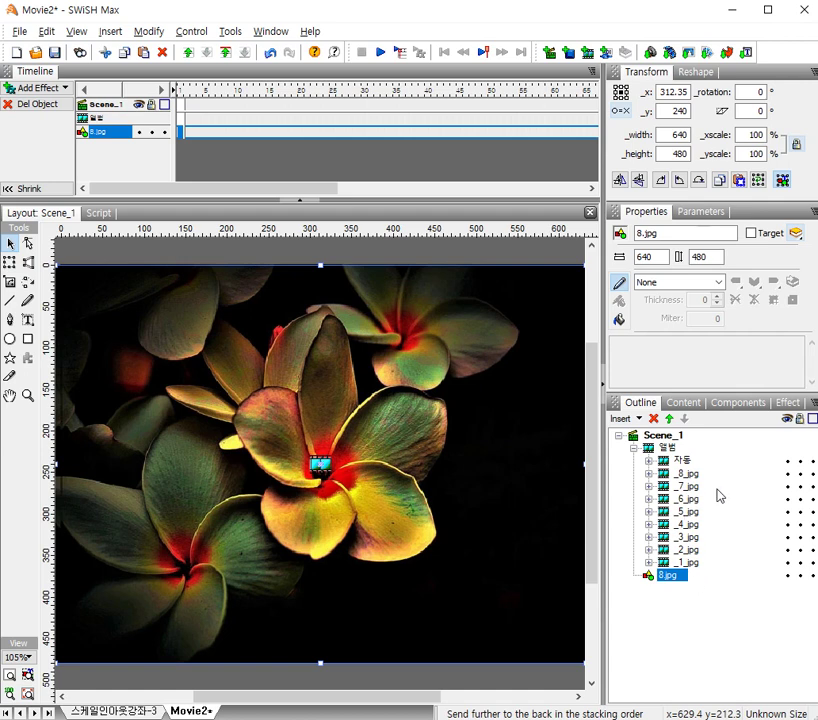
{"action": "left_click", "coordinate": [634, 449]}
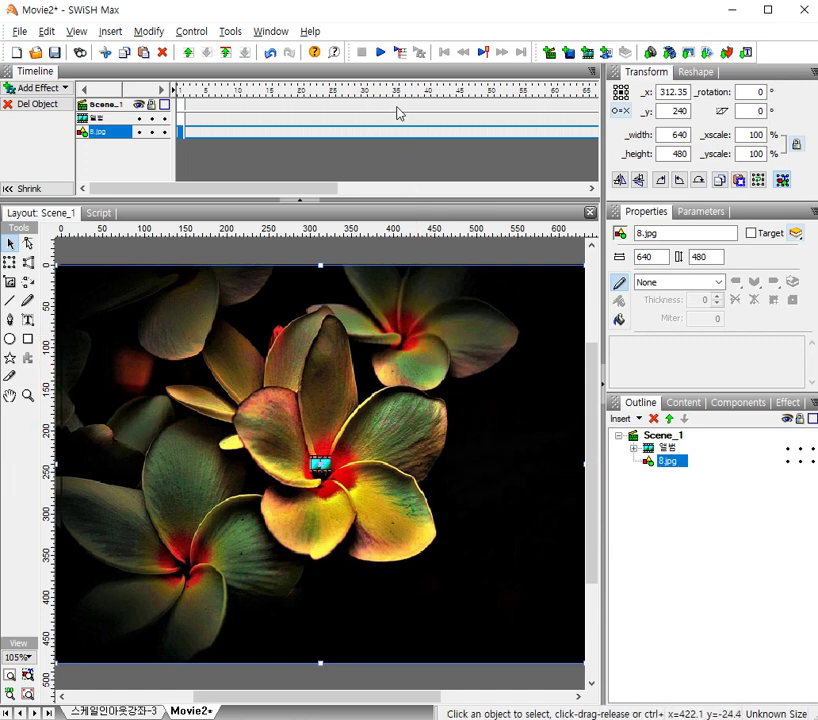
{"action": "left_click", "coordinate": [379, 53]}
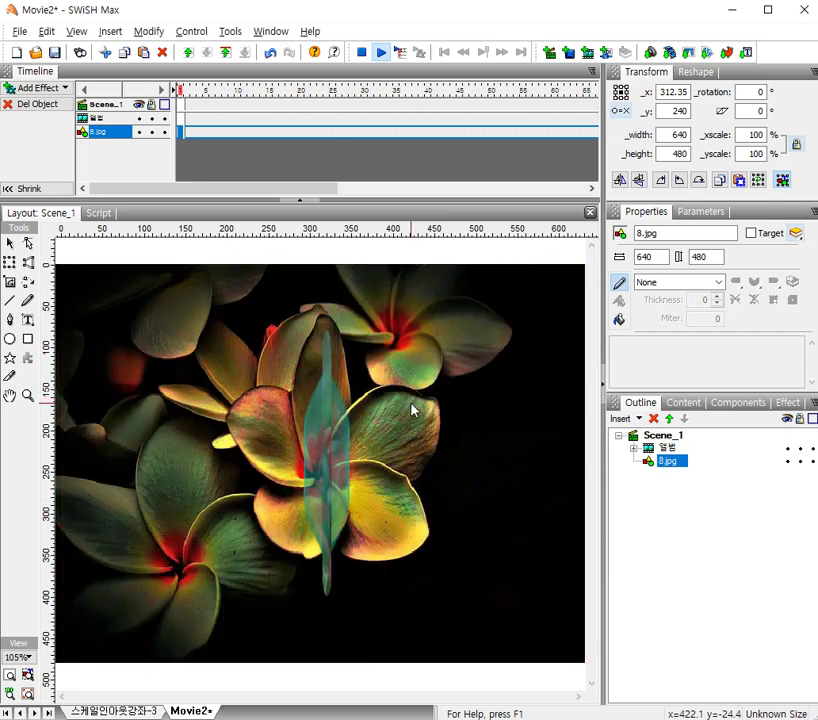
{"action": "left_click", "coordinate": [361, 53]}
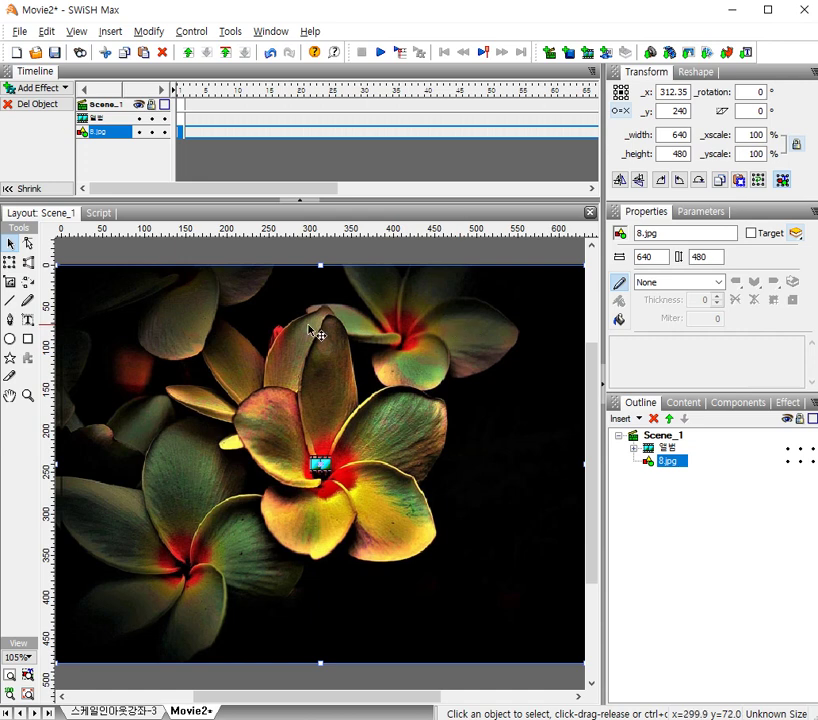
Step: Add a playSound action to frame 1 of Scene_1, import the desktop audio file 3,04---22 and assign it as the sound
{"action": "right_click", "coordinate": [179, 104]}
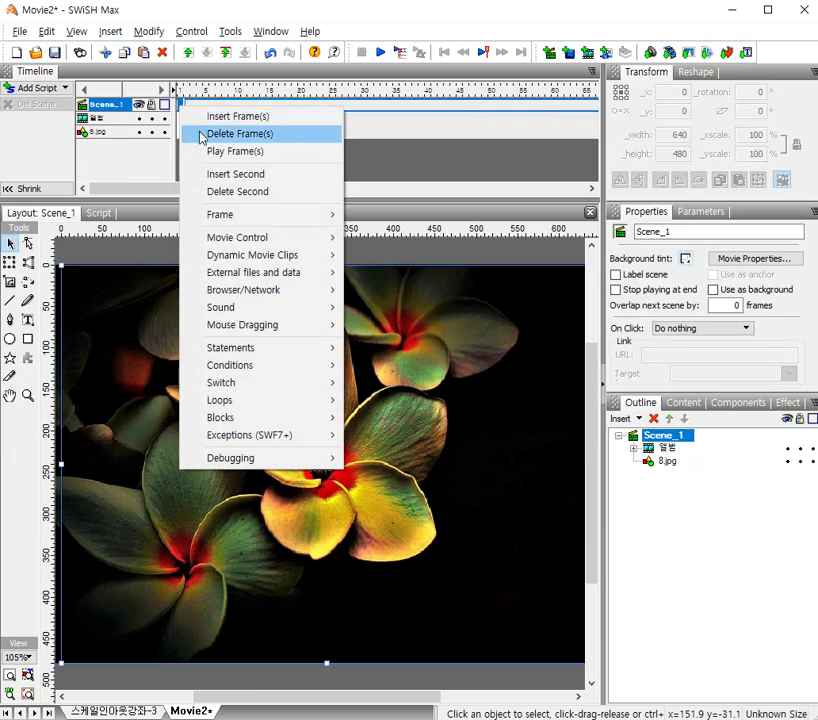
{"action": "mouse_move", "coordinate": [243, 310]}
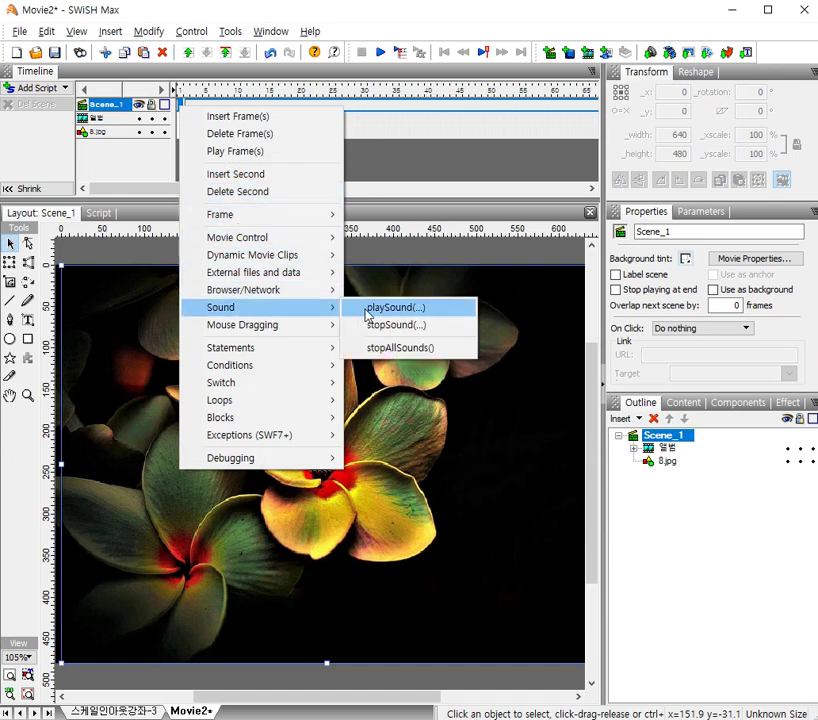
{"action": "left_click", "coordinate": [395, 309]}
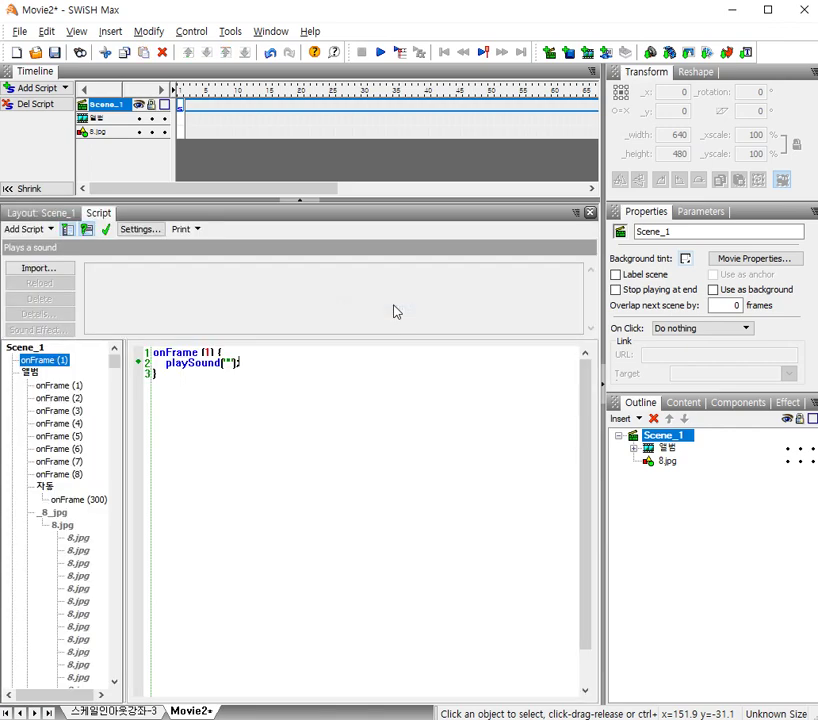
{"action": "left_click", "coordinate": [32, 270]}
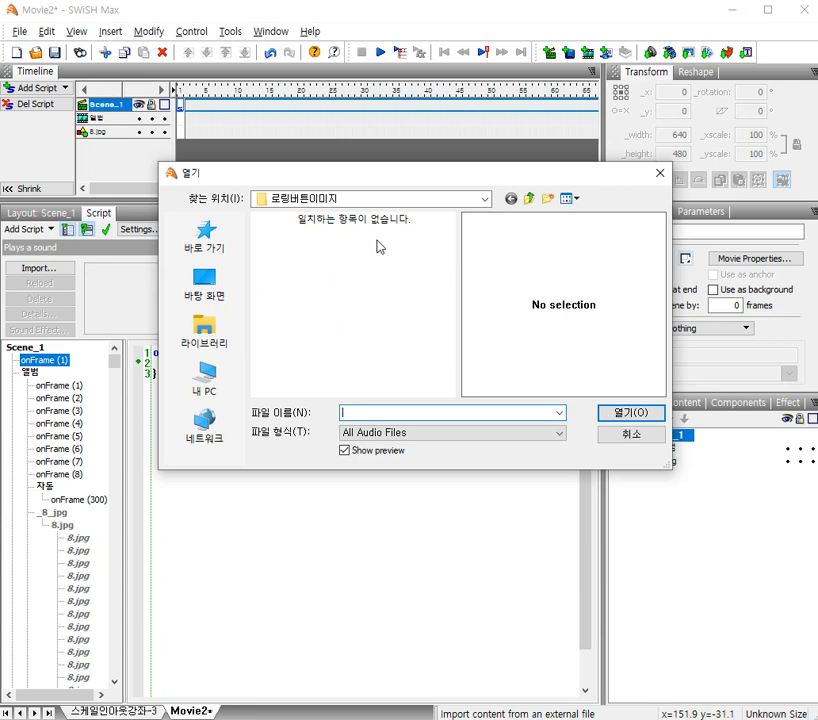
{"action": "left_click", "coordinate": [200, 284]}
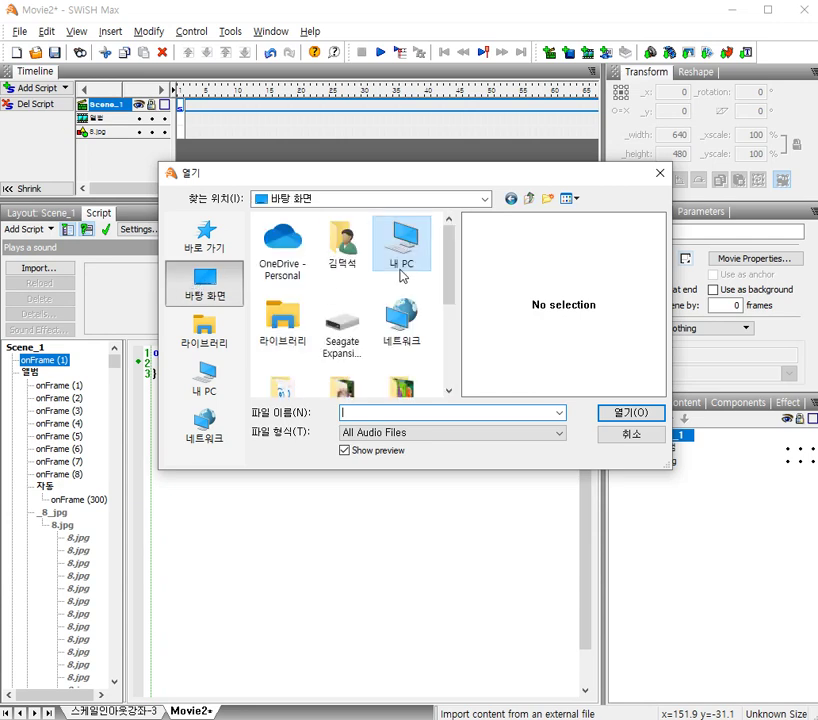
{"action": "left_click_drag", "start_coordinate": [448, 268], "coordinate": [452, 365]}
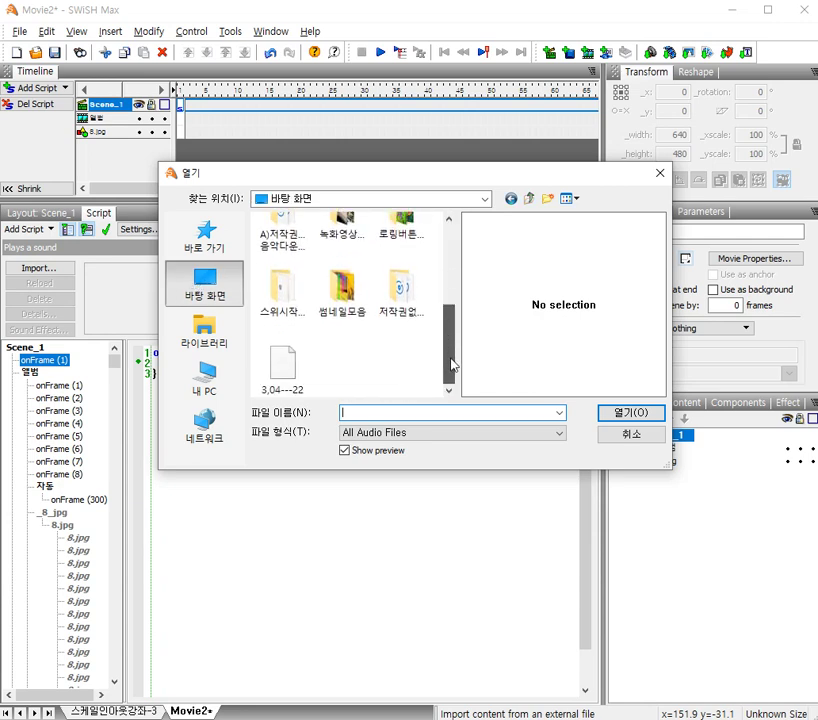
{"action": "left_click", "coordinate": [285, 362]}
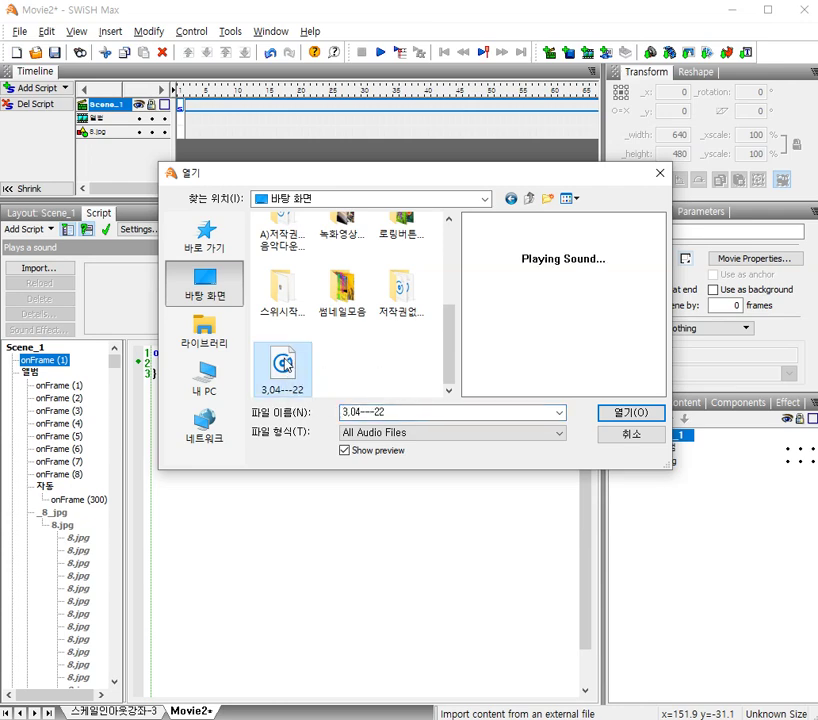
{"action": "left_click", "coordinate": [615, 414]}
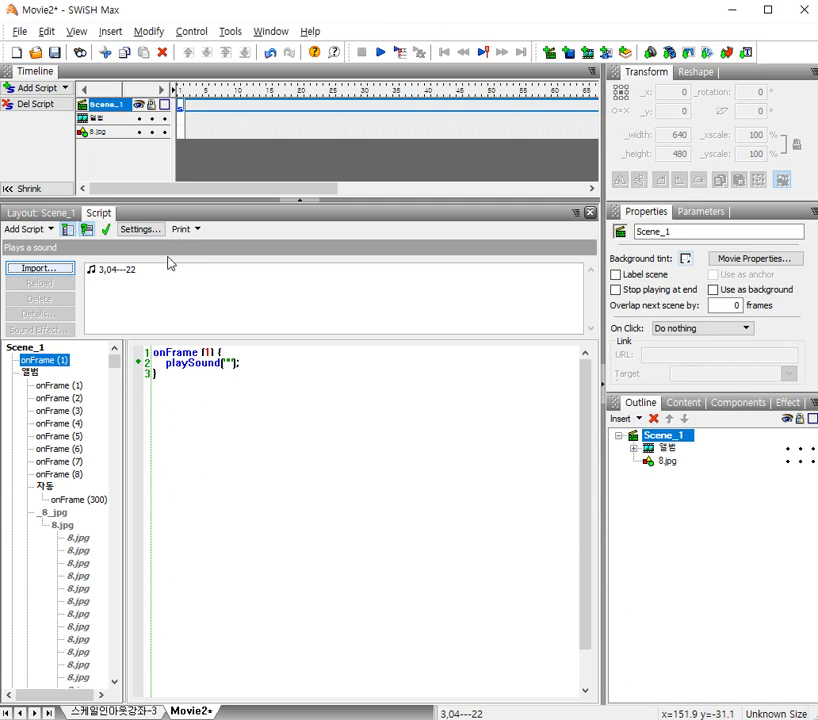
{"action": "left_click", "coordinate": [110, 270]}
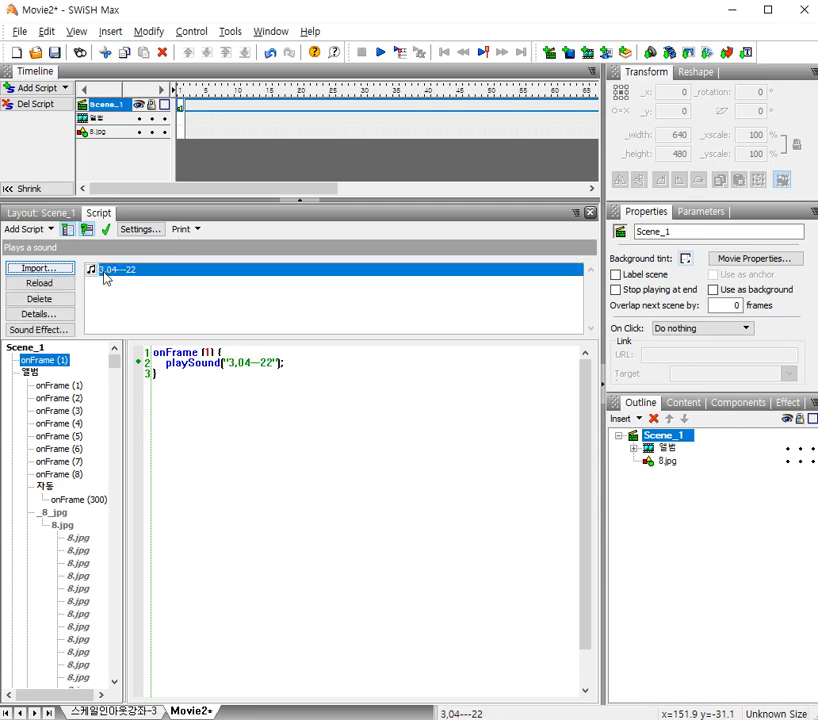
Step: Set the sound effect to not play if it is already playing and to loop 3 times
{"action": "left_click", "coordinate": [57, 331]}
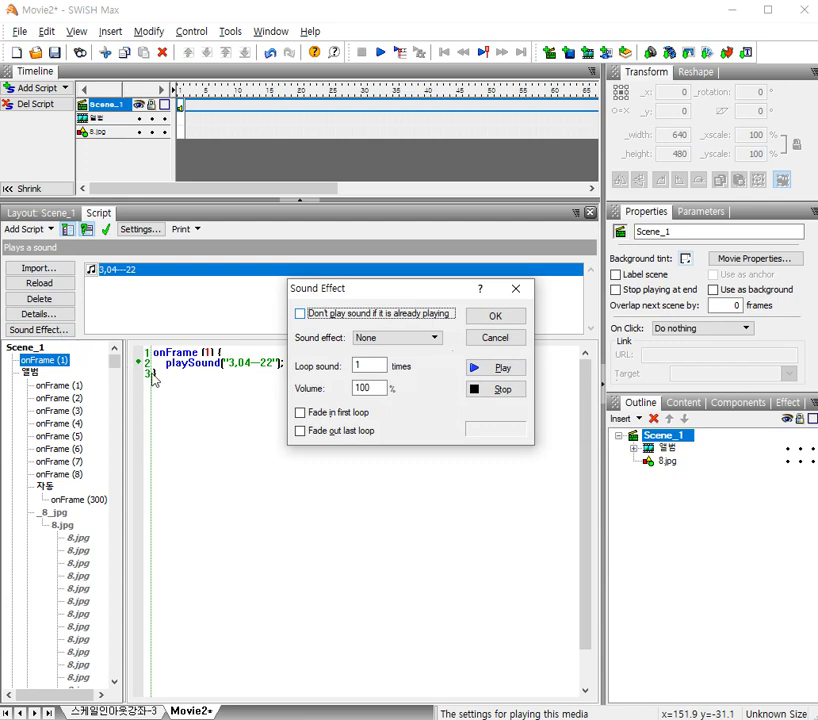
{"action": "left_click", "coordinate": [300, 314]}
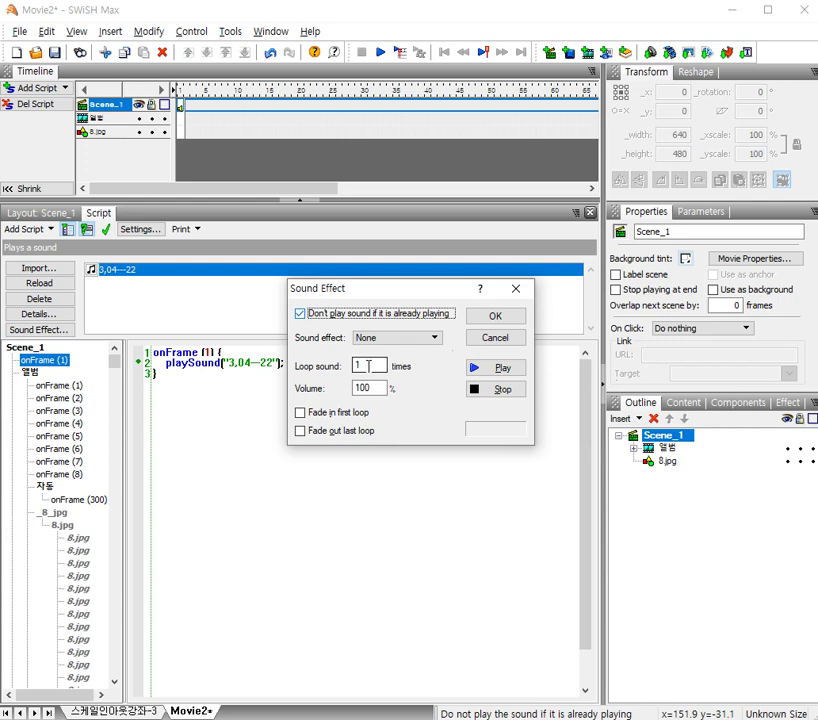
{"action": "left_click_drag", "start_coordinate": [364, 366], "coordinate": [345, 366]}
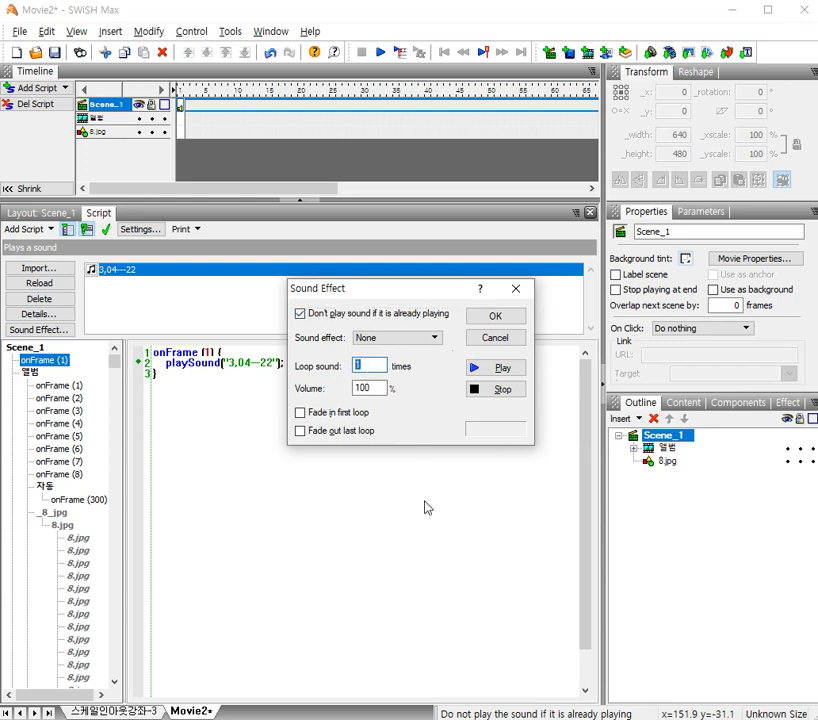
{"action": "type", "text": "3"}
{"action": "left_click", "coordinate": [494, 315]}
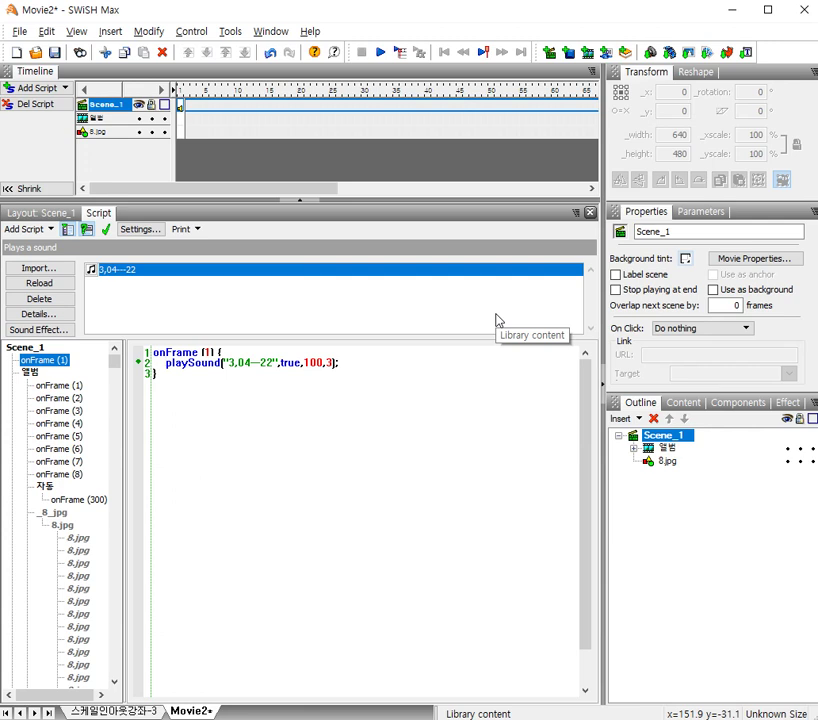
Step: Return to the Scene_1 layout, play the movie to check it with the background sound, and stop it
{"action": "left_click", "coordinate": [52, 219]}
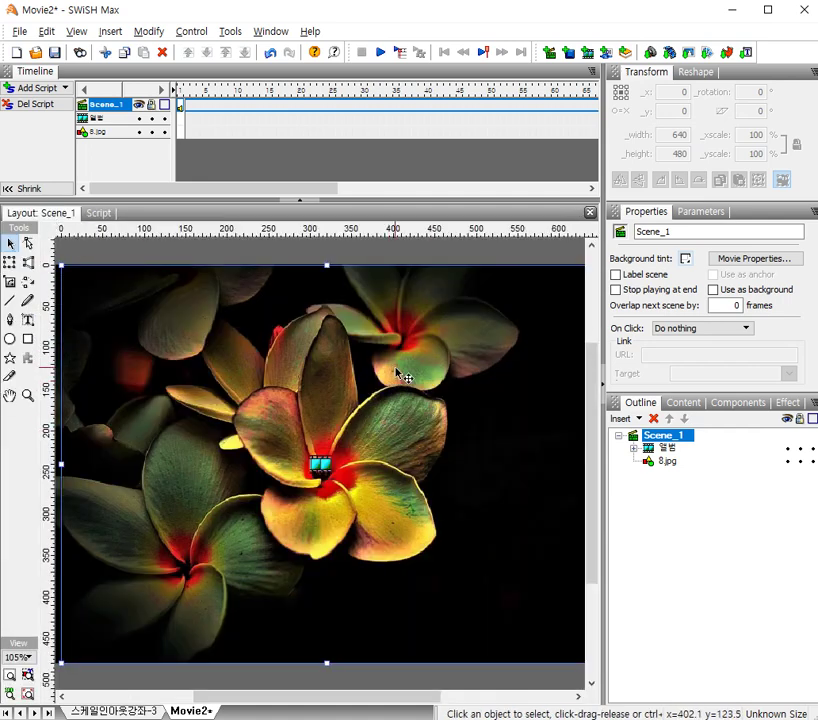
{"action": "left_click", "coordinate": [381, 56]}
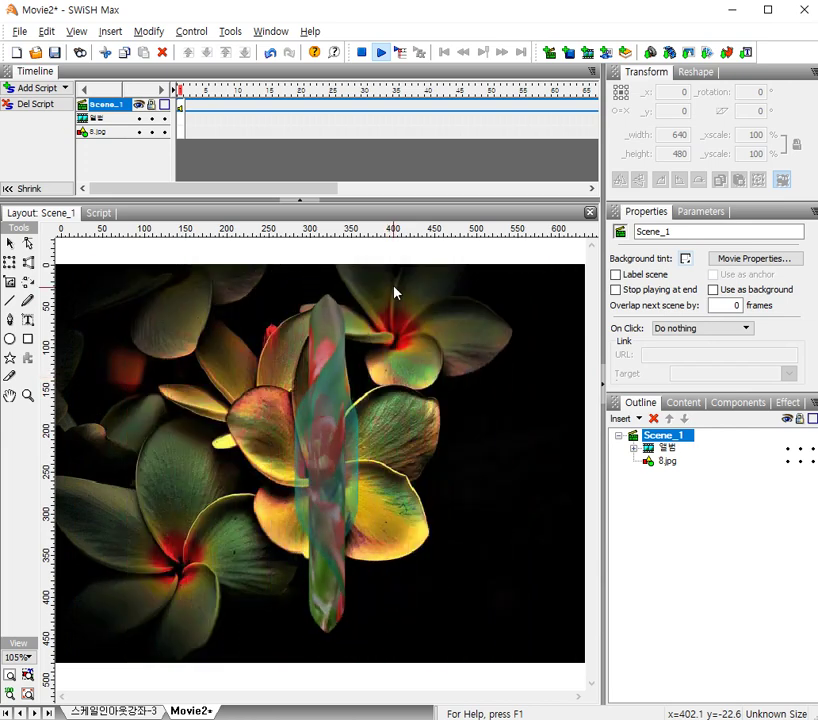
{"action": "left_click", "coordinate": [362, 53]}
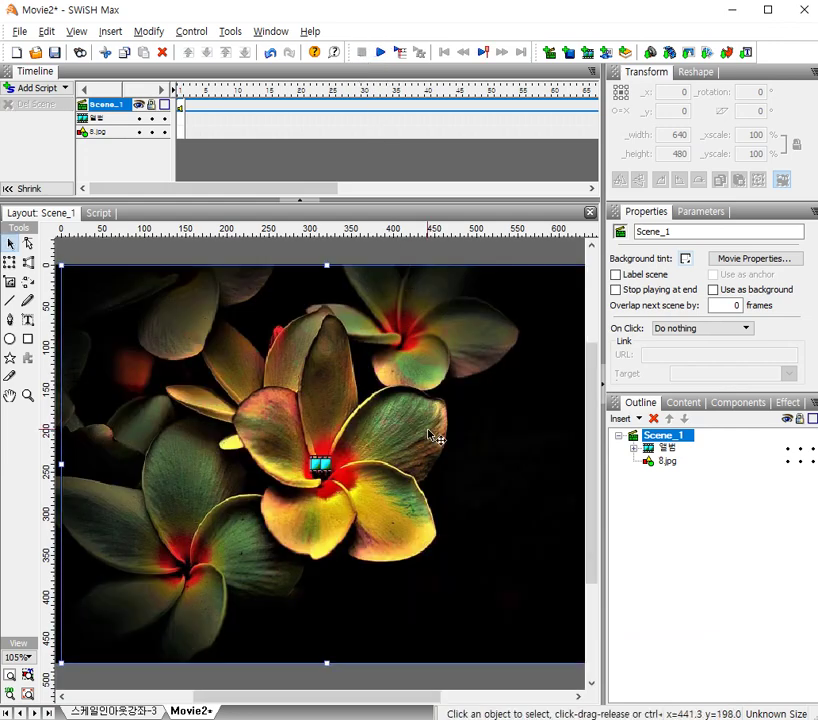